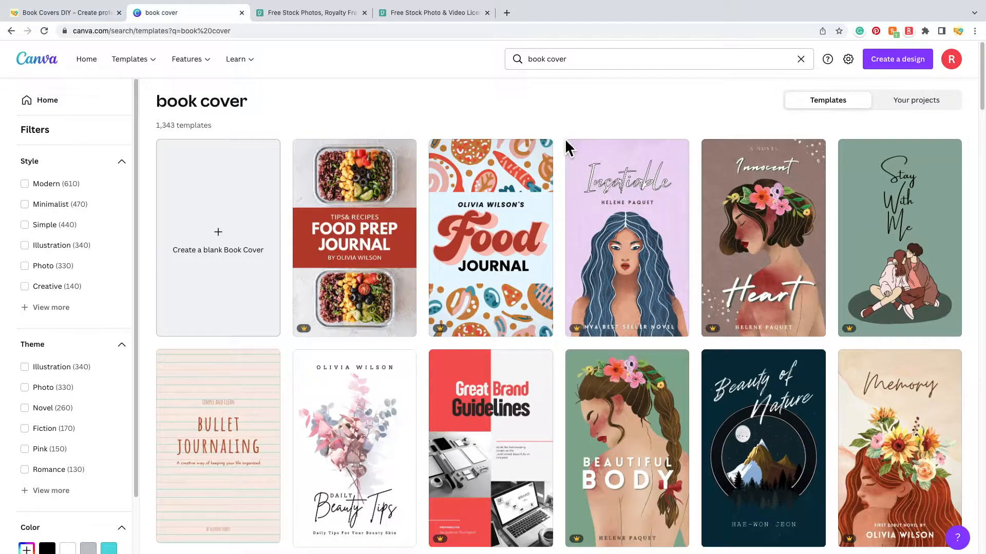
- Expand the full Style filter list, scroll through it, then collapse it without choosing a style
{"action": "scroll", "coordinate": [561, 160], "scroll_direction": "down", "scroll_amount": 8}
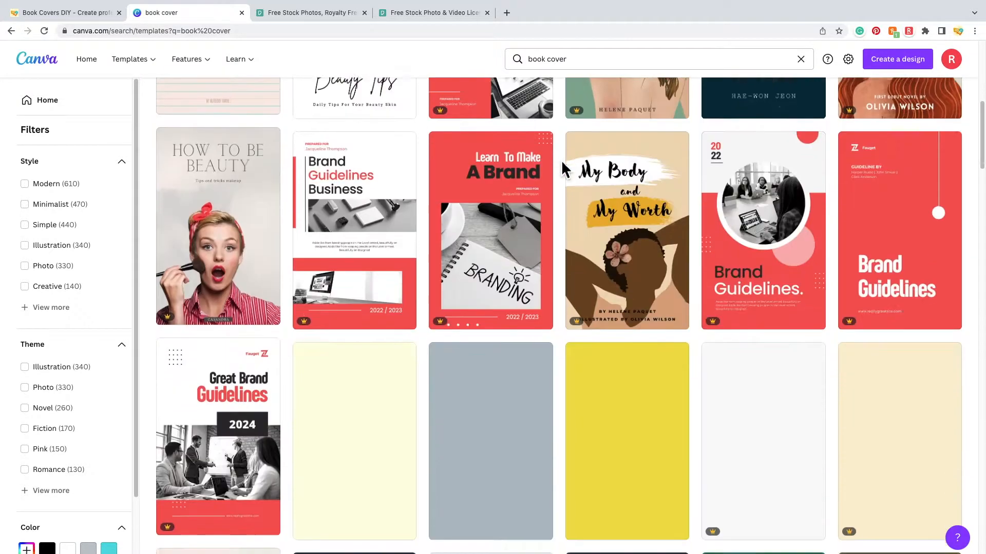
{"action": "scroll", "coordinate": [562, 164], "scroll_direction": "up", "scroll_amount": 8}
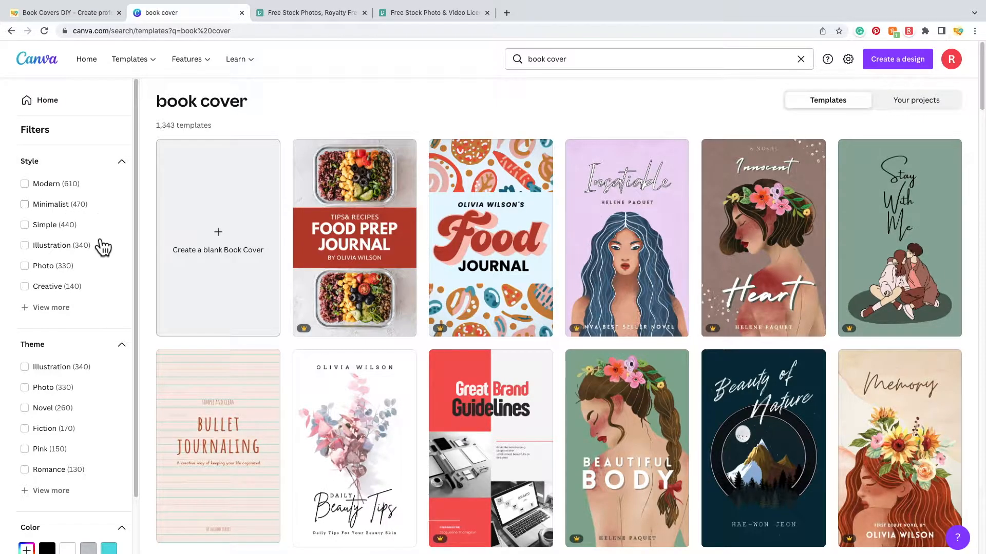
{"action": "left_click", "coordinate": [37, 313]}
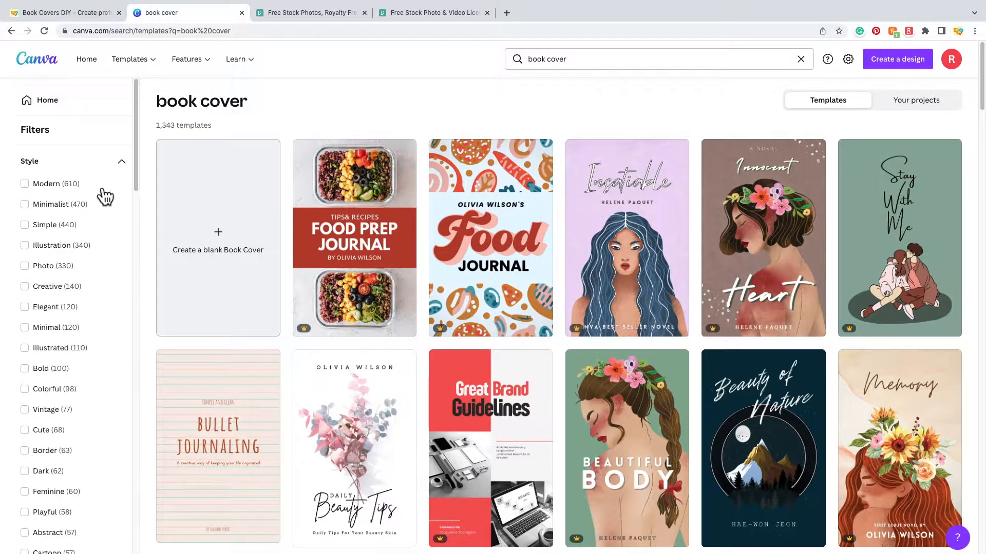
{"action": "scroll", "coordinate": [92, 298], "scroll_direction": "down", "scroll_amount": 3}
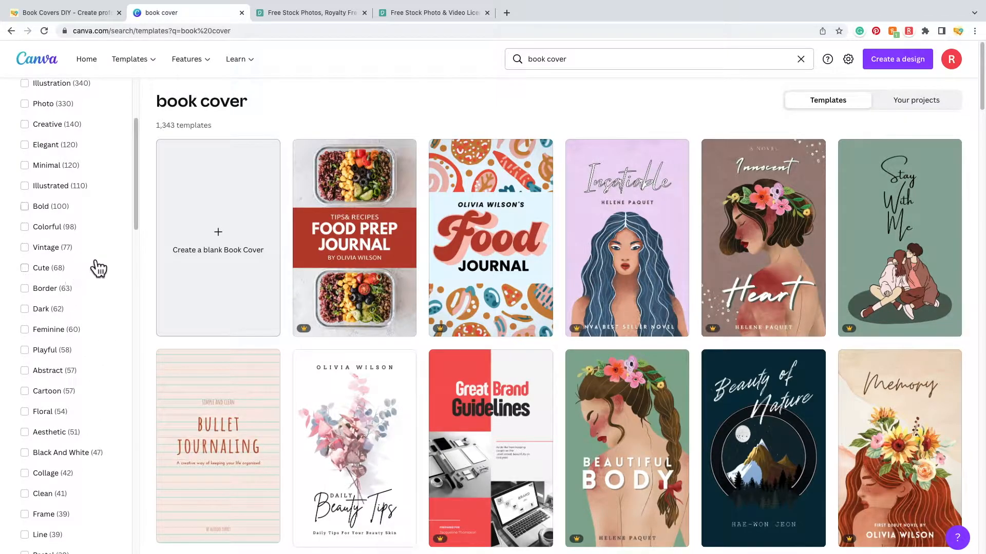
{"action": "scroll", "coordinate": [115, 394], "scroll_direction": "down", "scroll_amount": 5}
{"action": "left_click", "coordinate": [122, 162]}
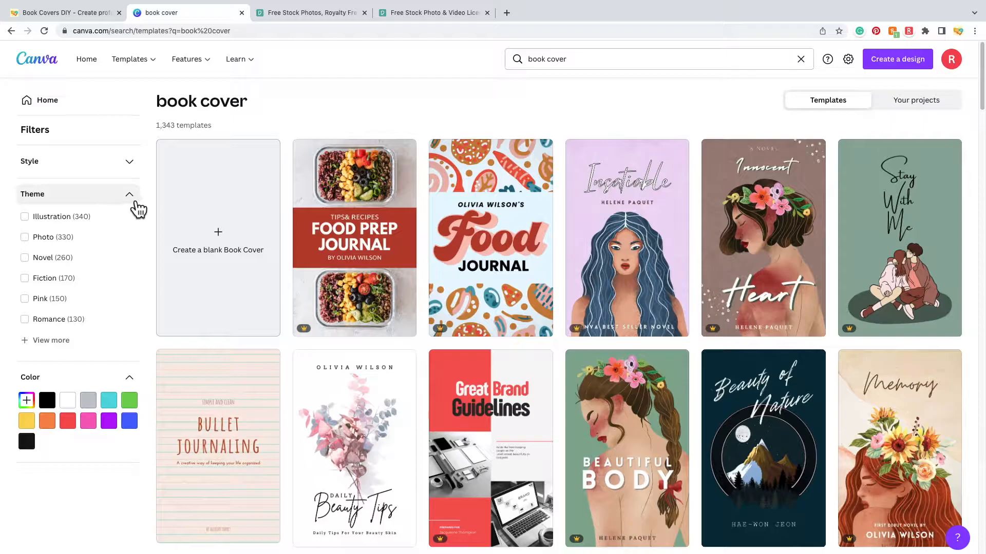
- Apply the Romance theme filter and scroll through the 131 romance book cover templates
{"action": "left_click", "coordinate": [54, 341]}
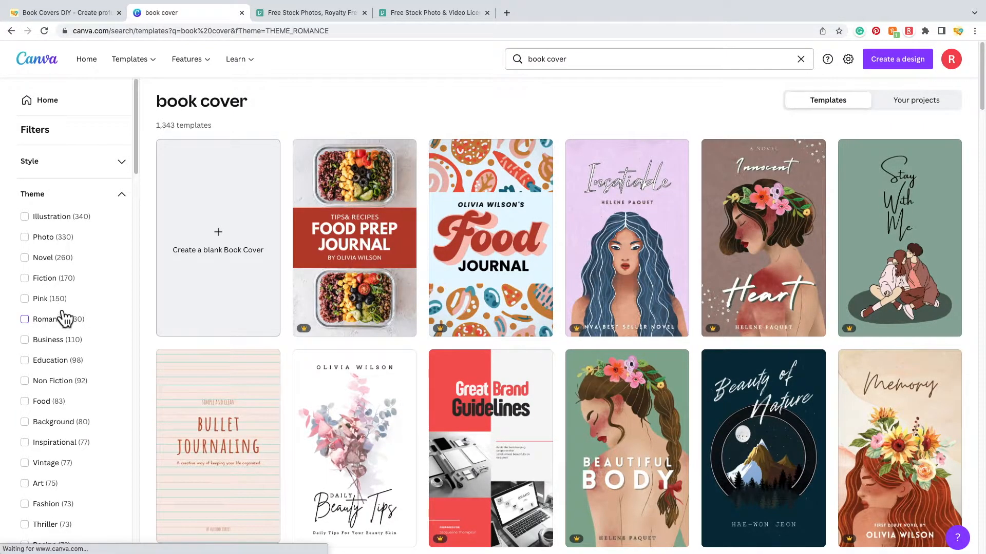
{"action": "left_click", "coordinate": [51, 320]}
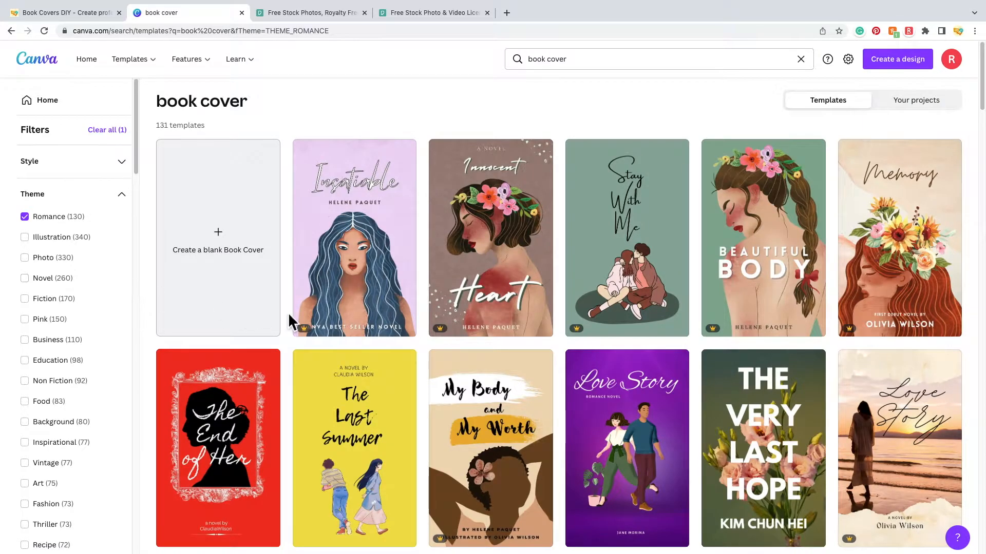
{"action": "scroll", "coordinate": [372, 477], "scroll_direction": "down", "scroll_amount": 1}
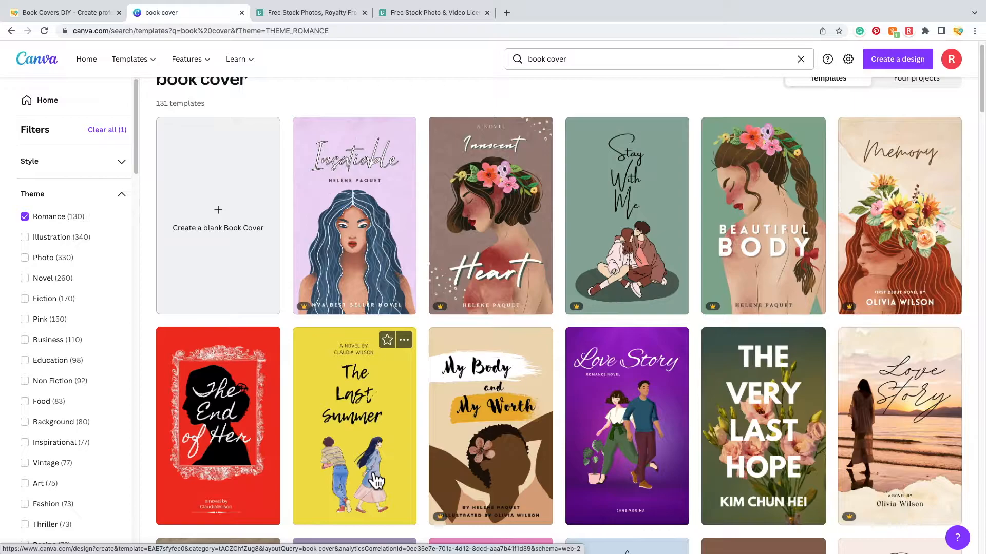
{"action": "scroll", "coordinate": [660, 411], "scroll_direction": "down", "scroll_amount": 1}
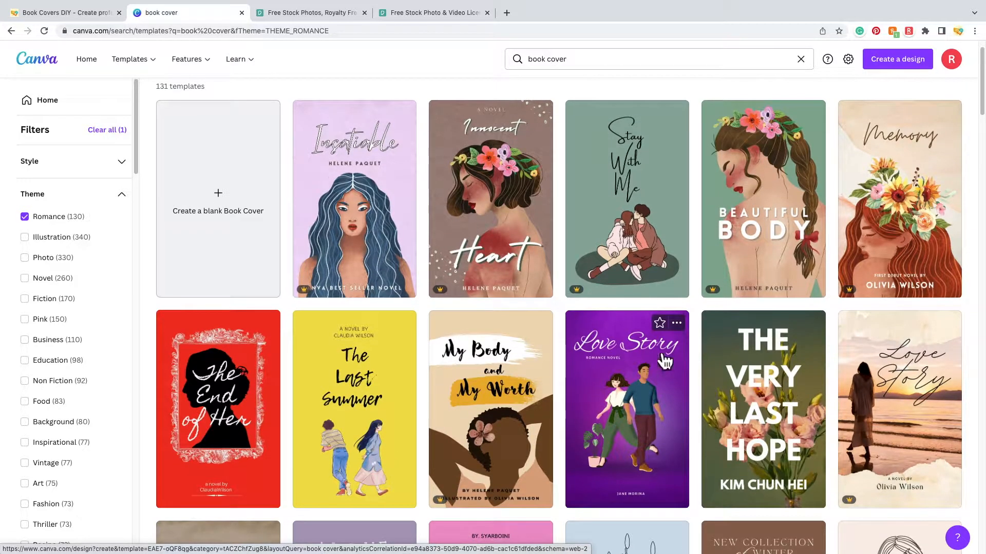
{"action": "scroll", "coordinate": [656, 417], "scroll_direction": "down", "scroll_amount": 1}
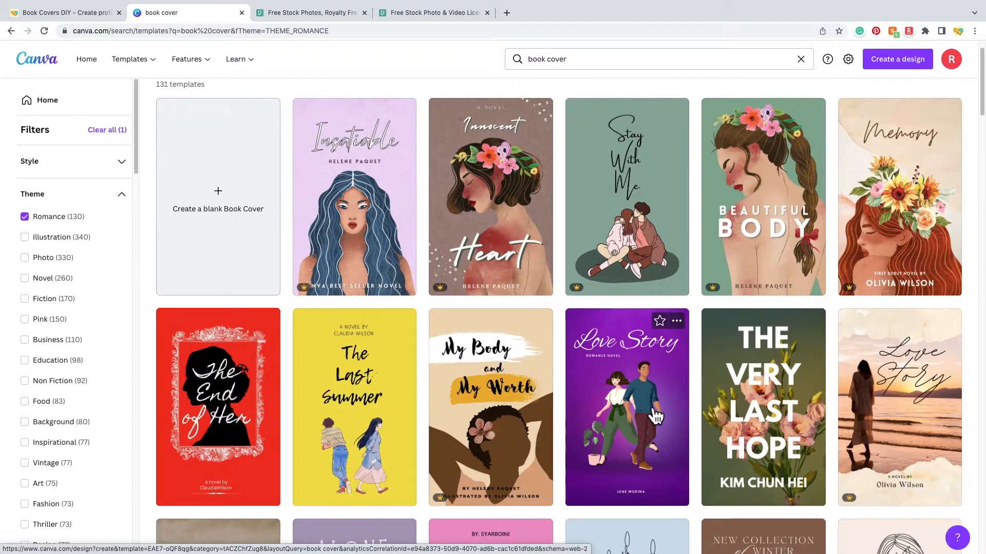
{"action": "scroll", "coordinate": [656, 417], "scroll_direction": "down", "scroll_amount": 1}
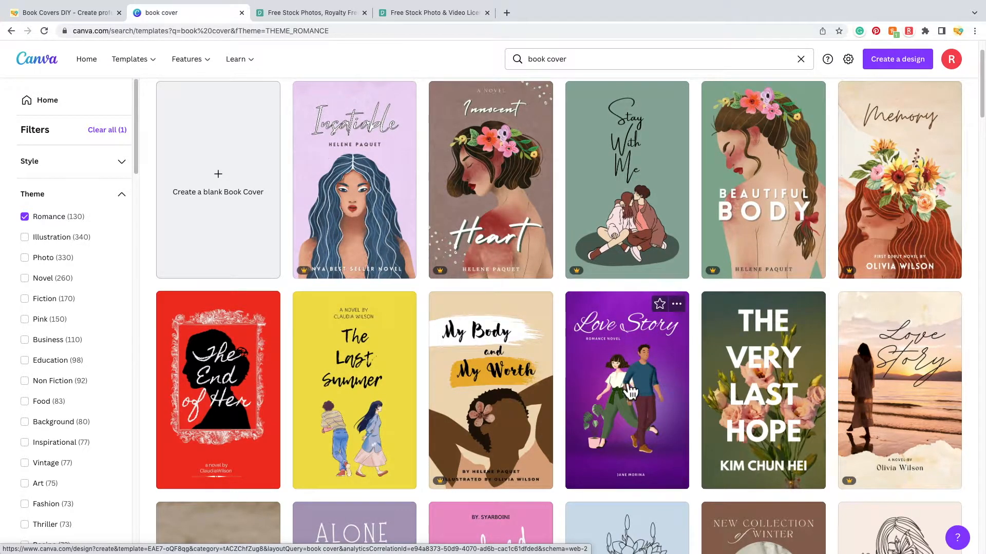
{"action": "scroll", "coordinate": [665, 441], "scroll_direction": "down", "scroll_amount": 3}
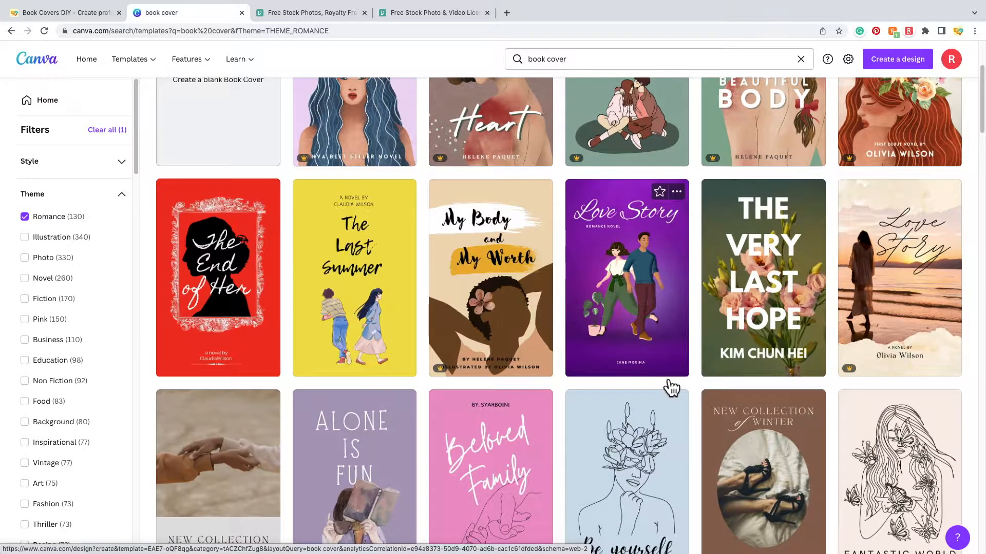
{"action": "scroll", "coordinate": [670, 380], "scroll_direction": "down", "scroll_amount": 5}
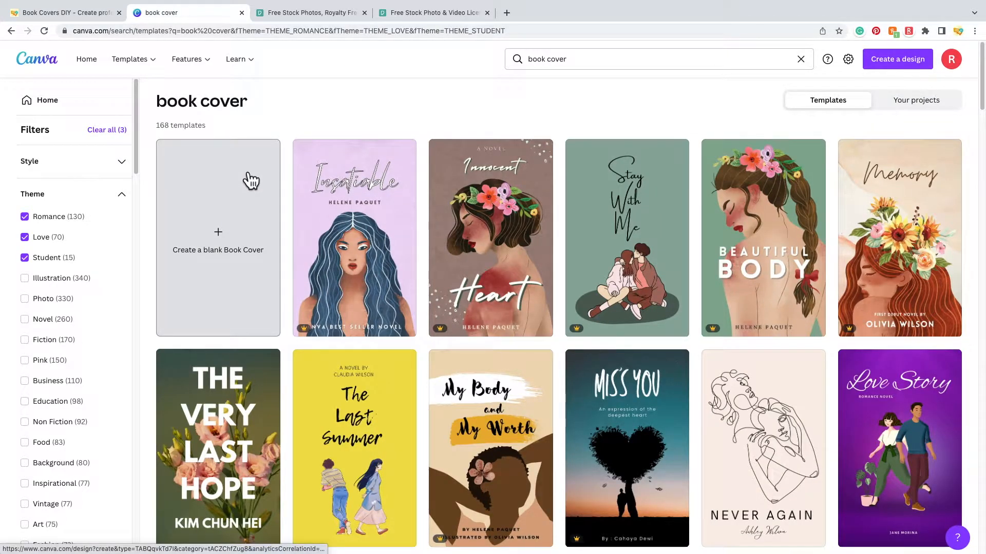
- Create a blank eBook cover design and look over the cover template suggestions
{"action": "left_click", "coordinate": [230, 196]}
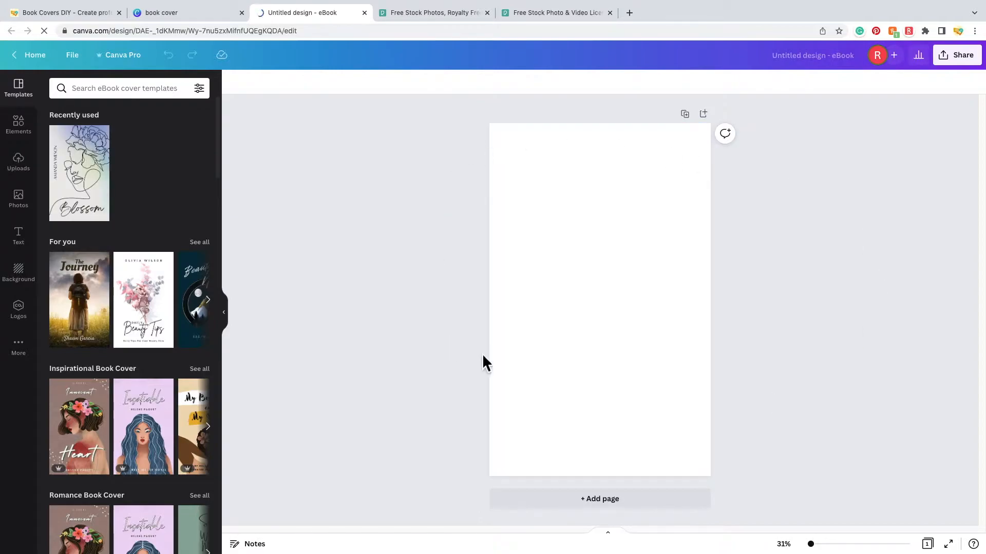
{"action": "left_click", "coordinate": [18, 125]}
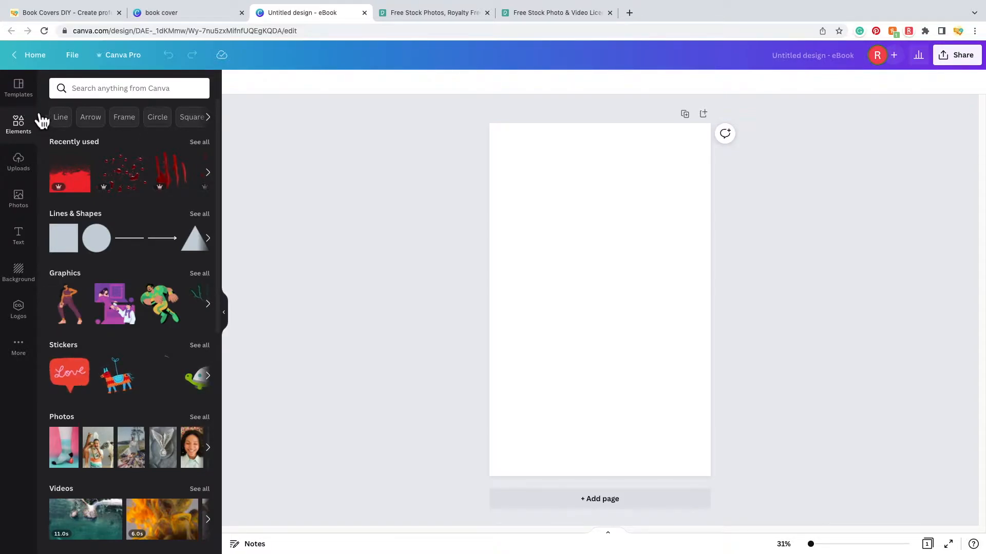
{"action": "left_click", "coordinate": [34, 98]}
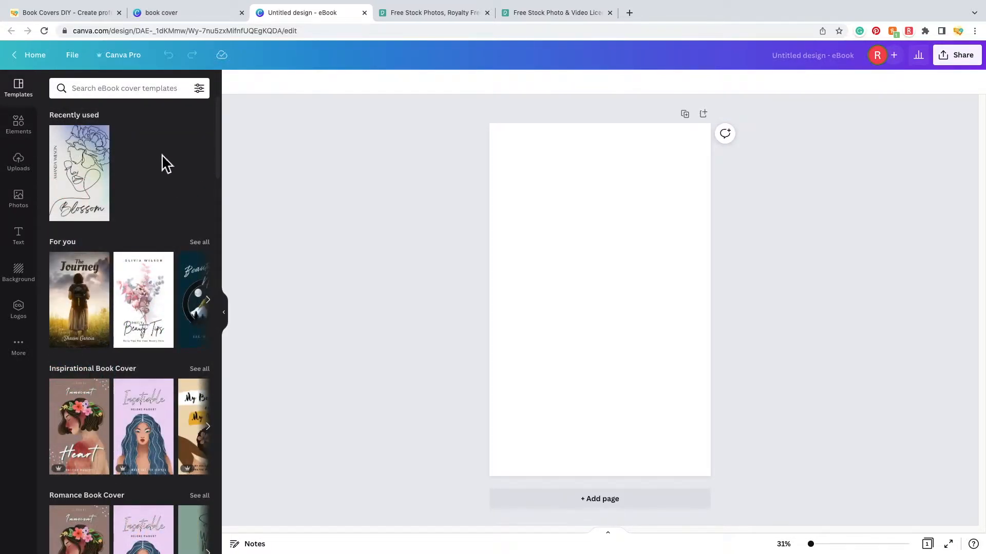
{"action": "scroll", "coordinate": [137, 393], "scroll_direction": "down", "scroll_amount": 3}
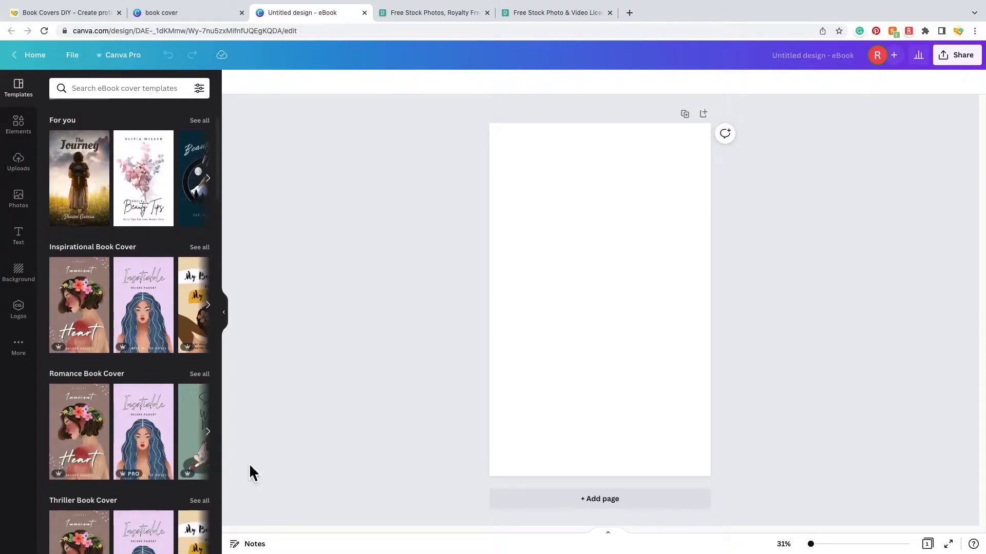
- Browse the Elements, Uploads, Photos and Text panels, ending on the Background choices
{"action": "left_click", "coordinate": [30, 135]}
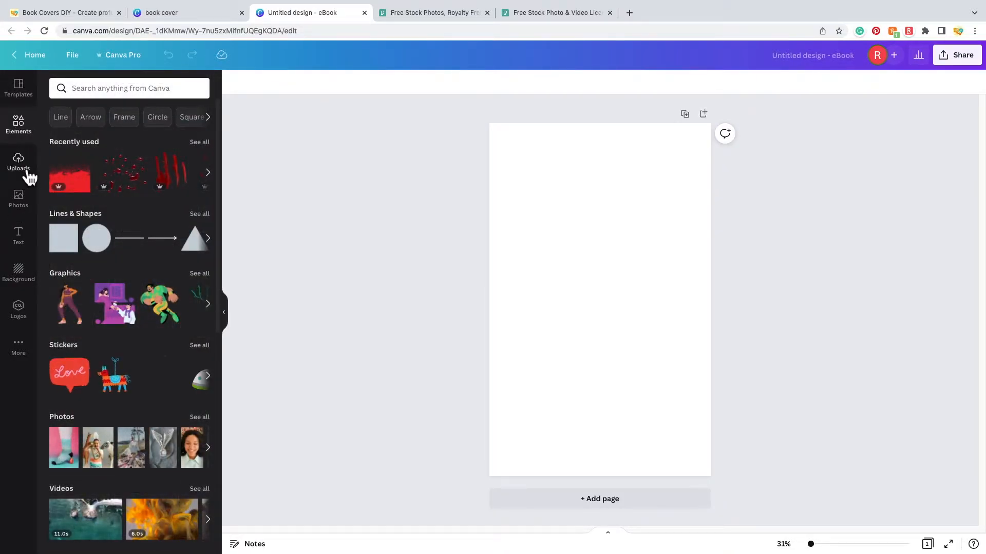
{"action": "left_click", "coordinate": [29, 171]}
{"action": "left_click", "coordinate": [28, 205]}
{"action": "left_click", "coordinate": [31, 249]}
{"action": "left_click", "coordinate": [35, 290]}
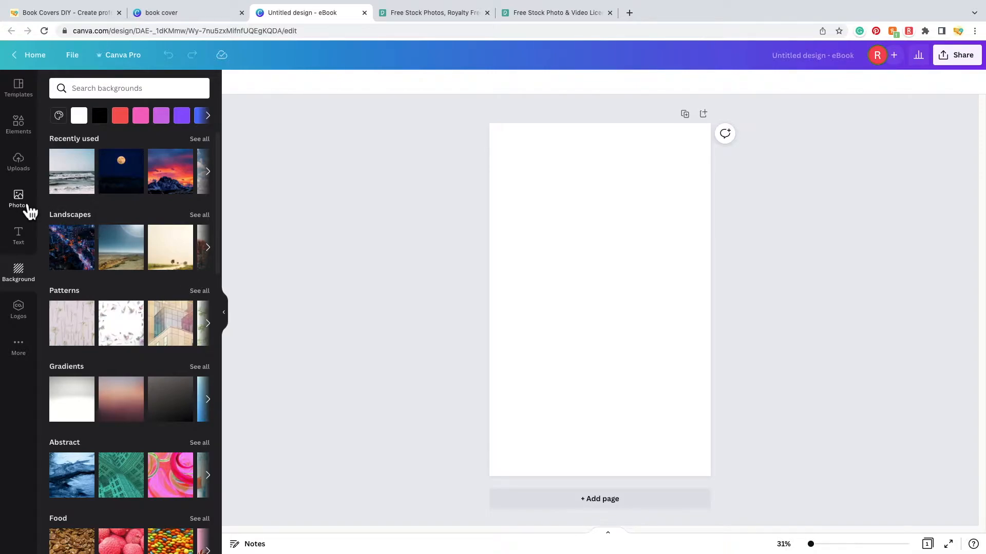
- Search Canva's stock photos for 'romance', browse the results, then switch to the Pexels site
{"action": "left_click", "coordinate": [27, 207]}
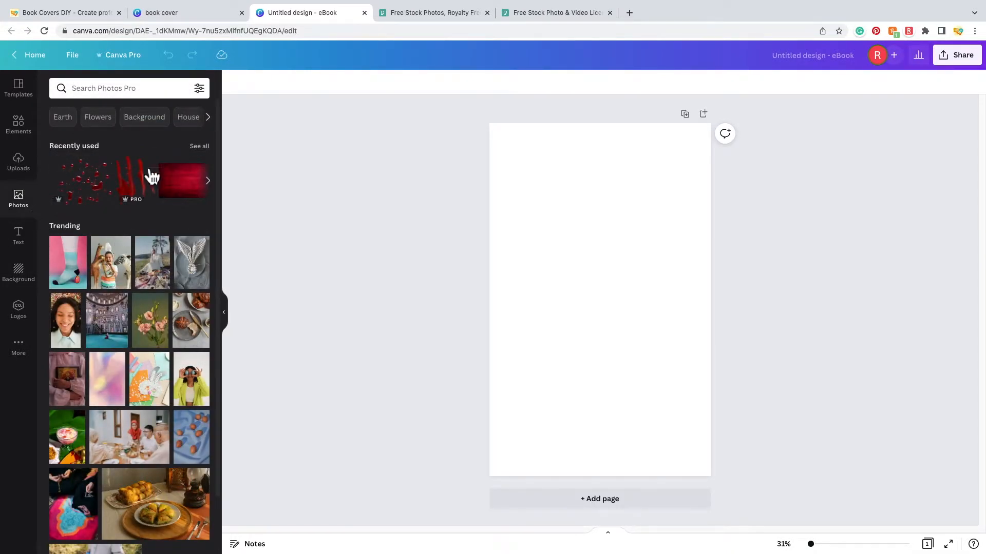
{"action": "left_click", "coordinate": [148, 91]}
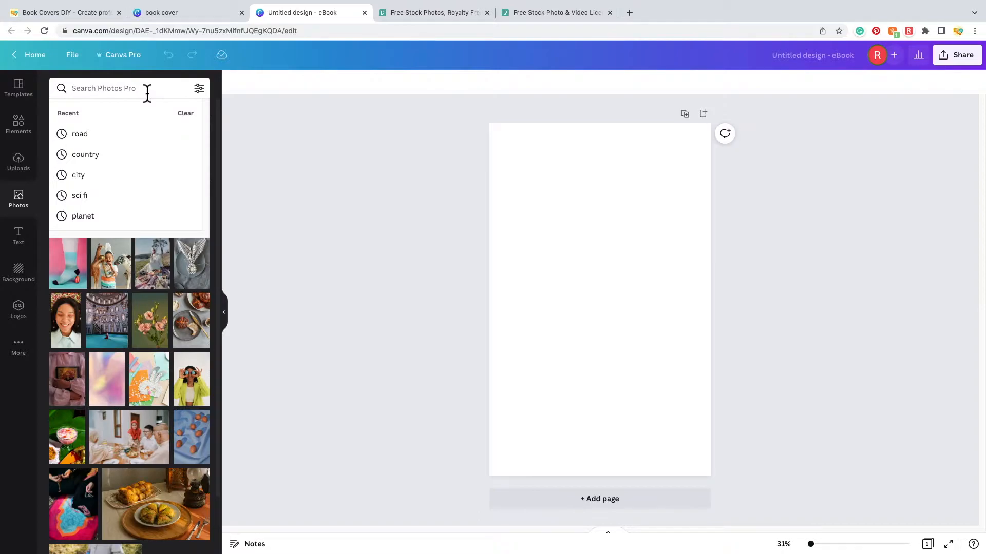
{"action": "type", "text": "romance"}
{"action": "key", "text": "Return"}
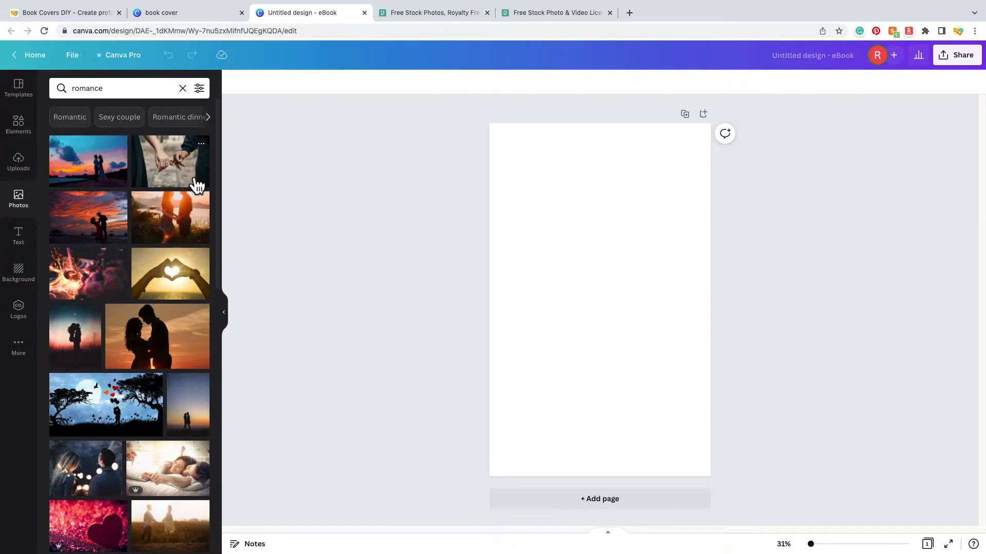
{"action": "scroll", "coordinate": [162, 358], "scroll_direction": "down", "scroll_amount": 2}
{"action": "scroll", "coordinate": [163, 359], "scroll_direction": "down", "scroll_amount": 2}
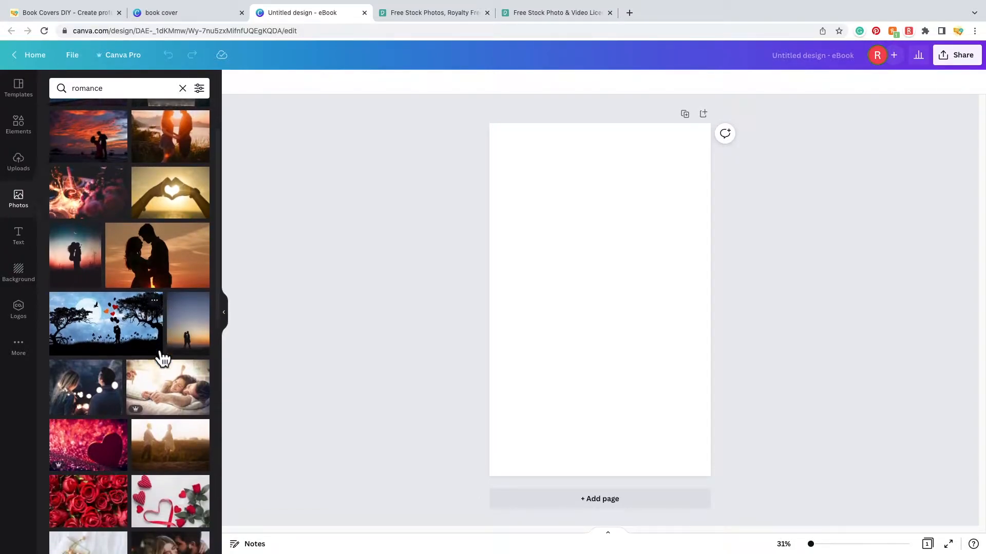
{"action": "scroll", "coordinate": [160, 357], "scroll_direction": "up", "scroll_amount": 4}
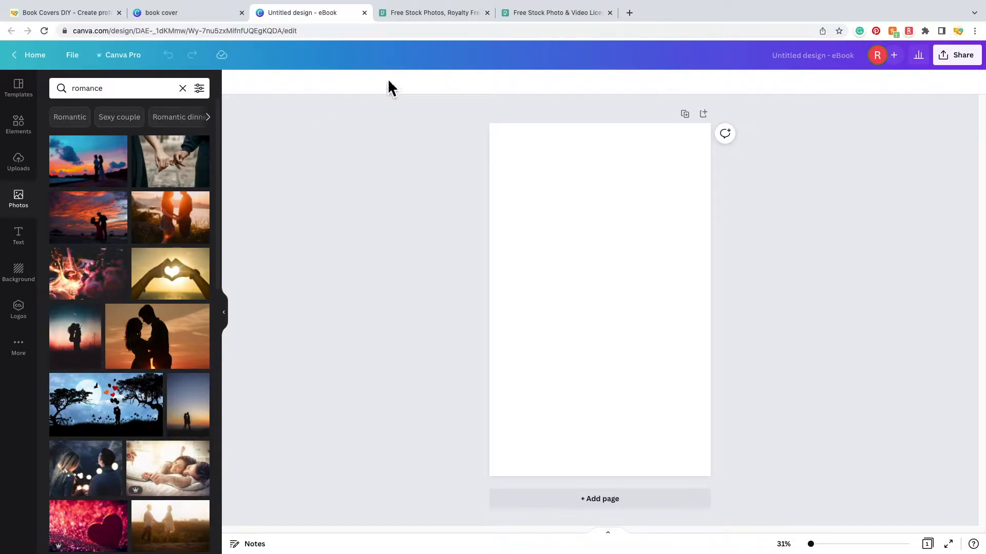
{"action": "left_click", "coordinate": [435, 14]}
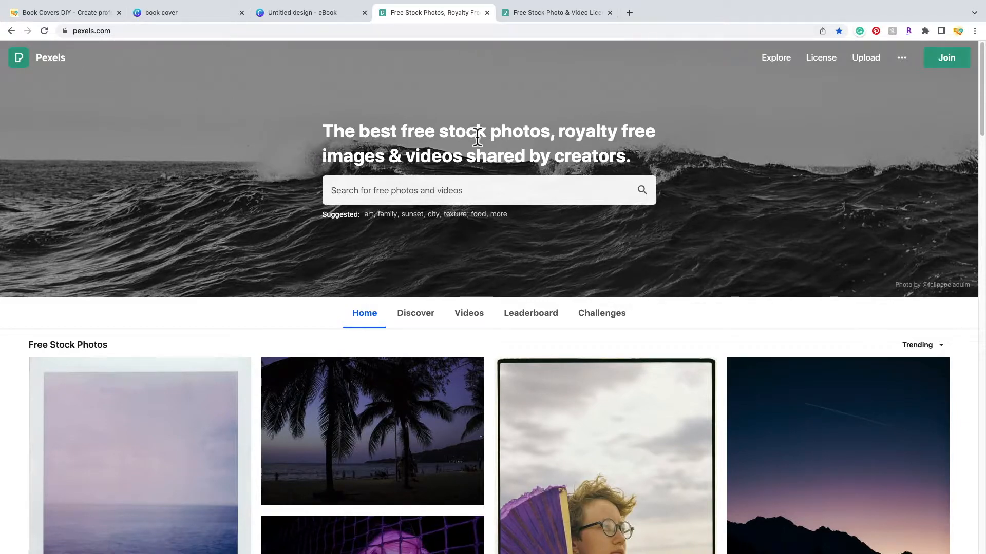
- Check the Pexels license page, then search Pexels for 'romantic couple'
{"action": "left_click", "coordinate": [561, 12]}
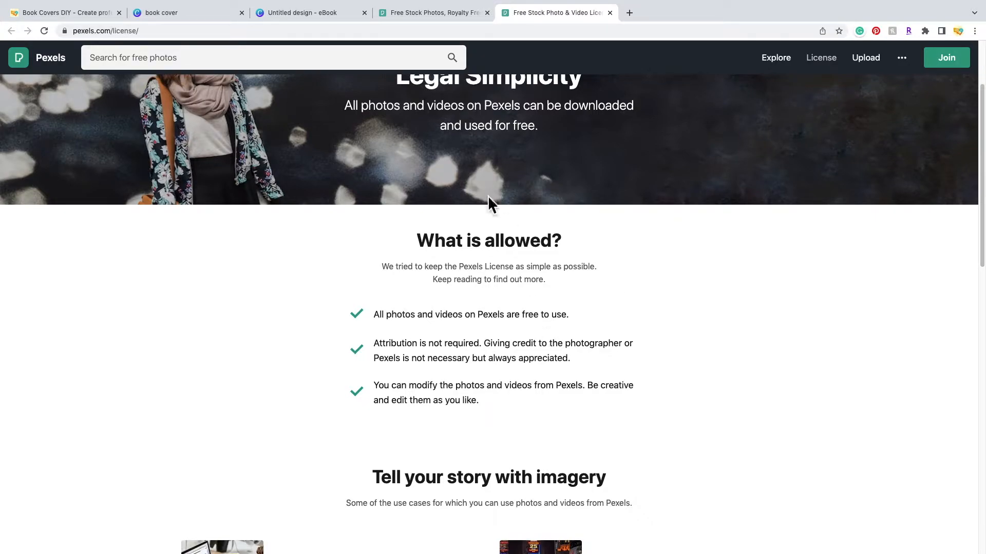
{"action": "left_click", "coordinate": [430, 13]}
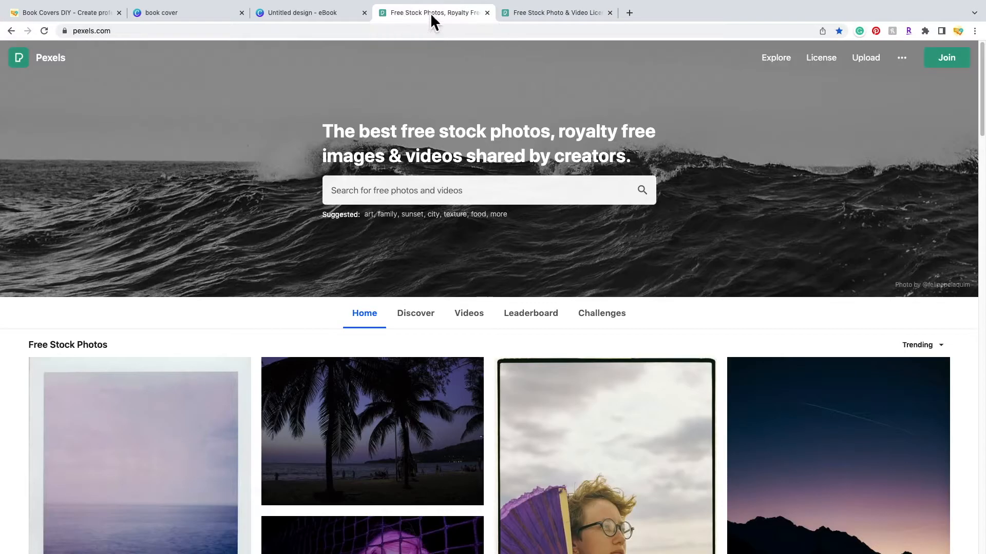
{"action": "left_click", "coordinate": [515, 194]}
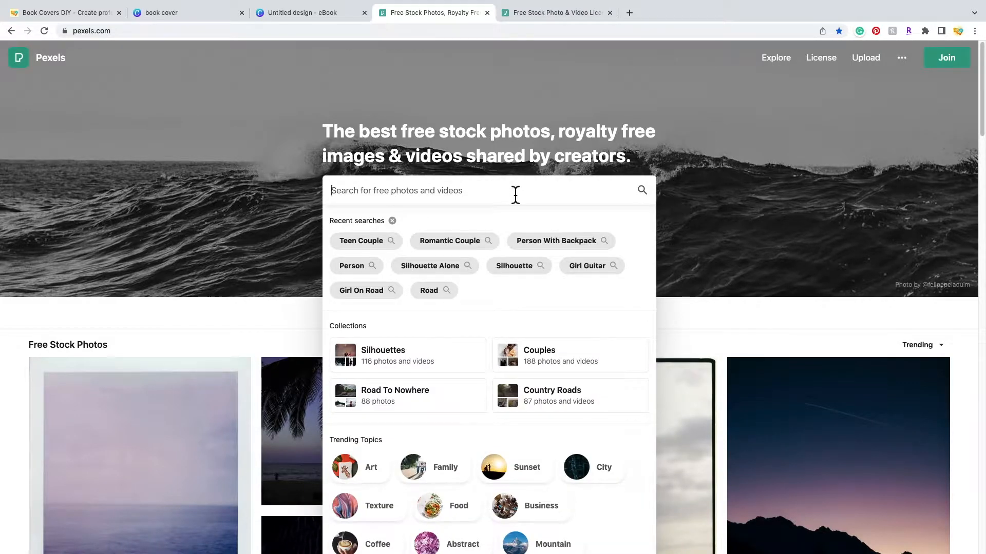
{"action": "type", "text": "roma"}
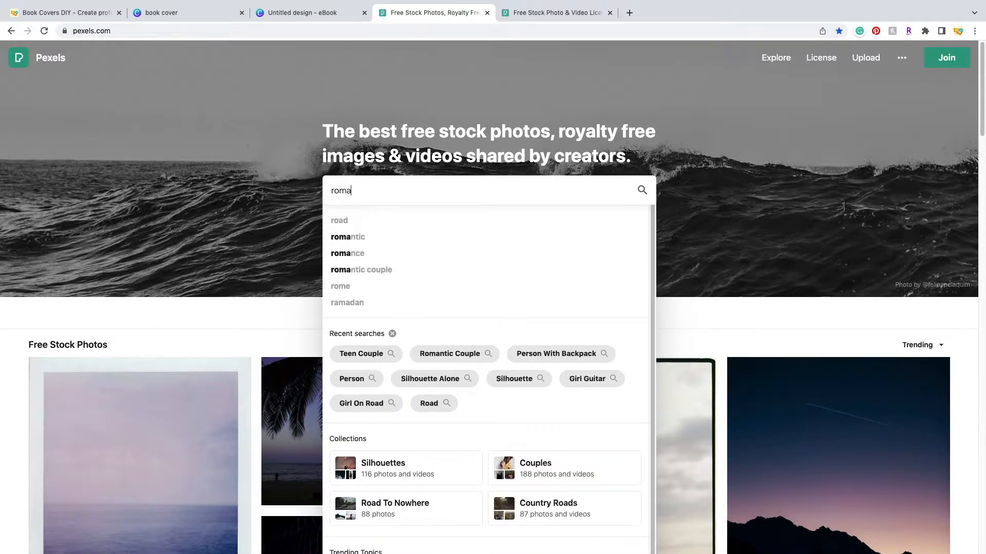
{"action": "type", "text": "ntic"}
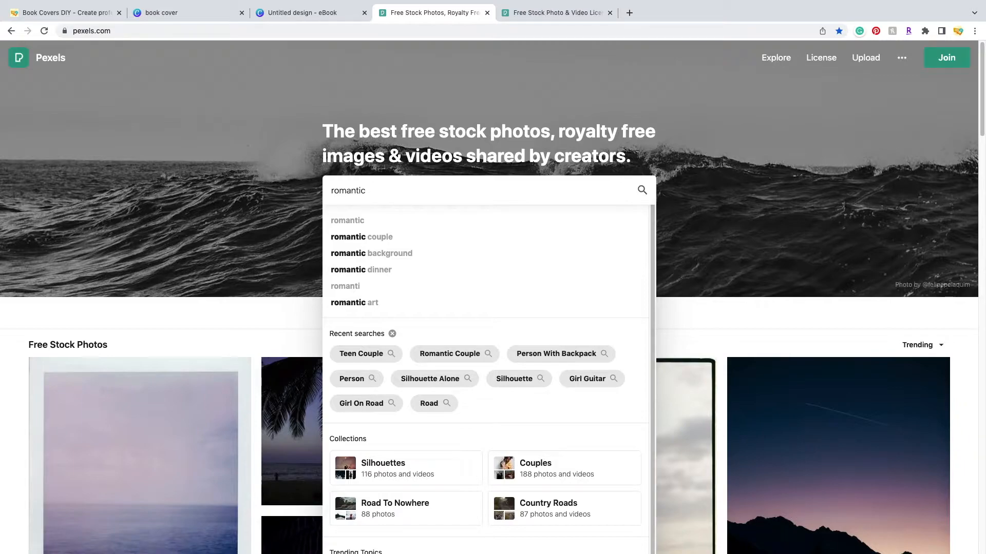
{"action": "type", "text": " couple"}
{"action": "key", "text": "Return"}
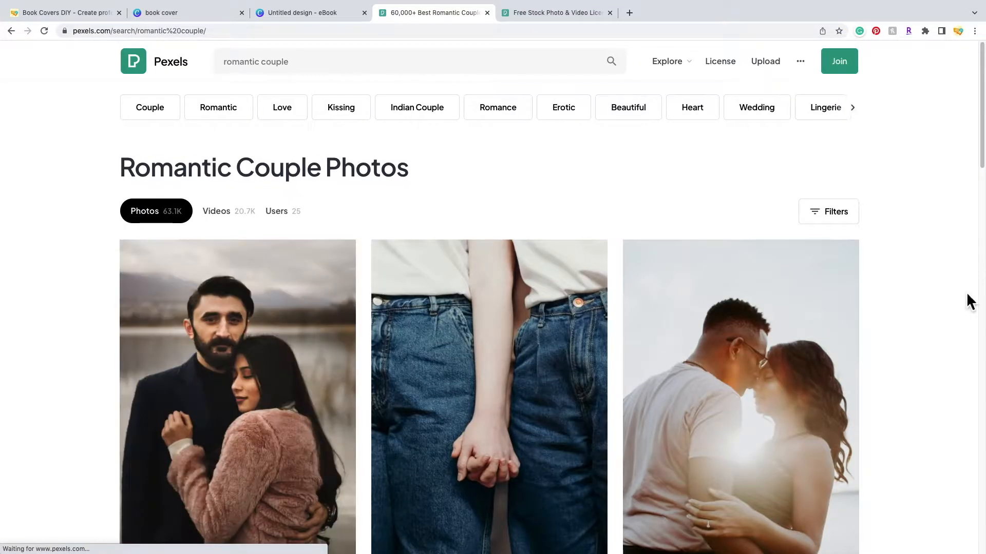
- Filter the 'romantic couple' results to vertical orientation only
{"action": "left_click", "coordinate": [850, 221]}
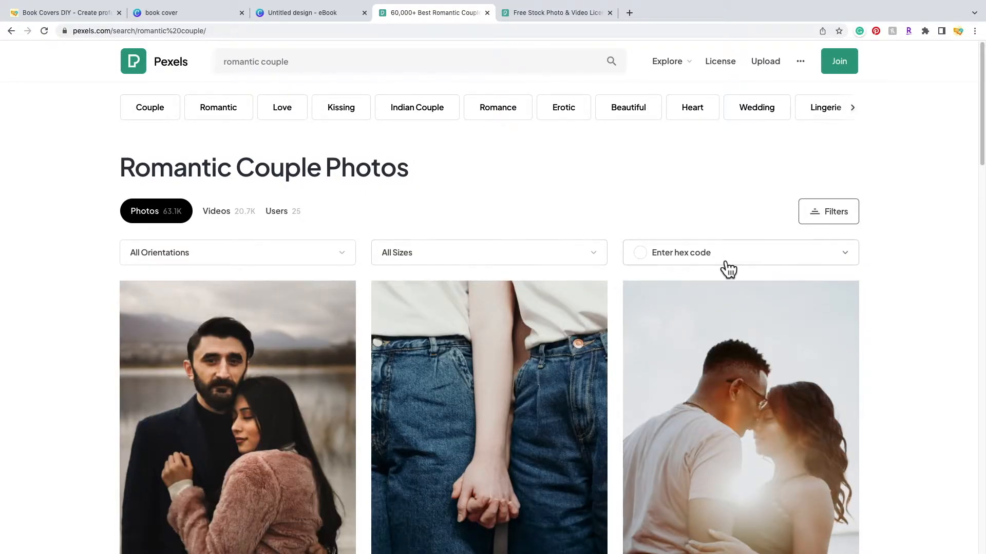
{"action": "left_click", "coordinate": [852, 260]}
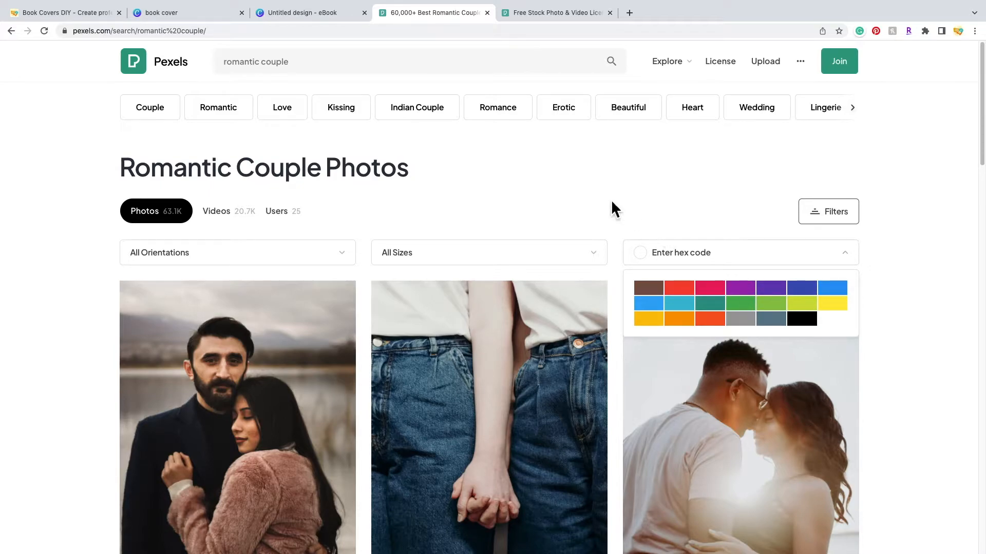
{"action": "left_click", "coordinate": [604, 260]}
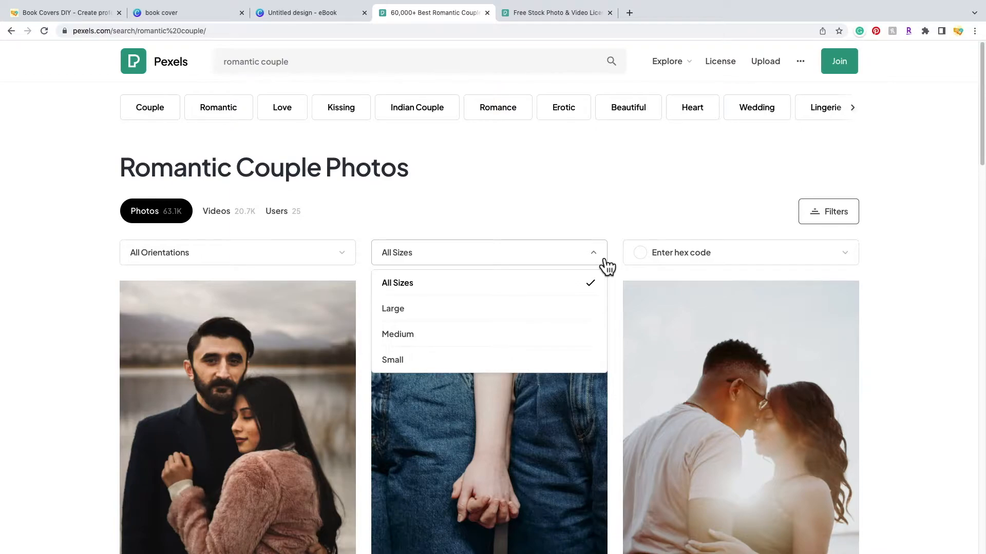
{"action": "left_click", "coordinate": [615, 239]}
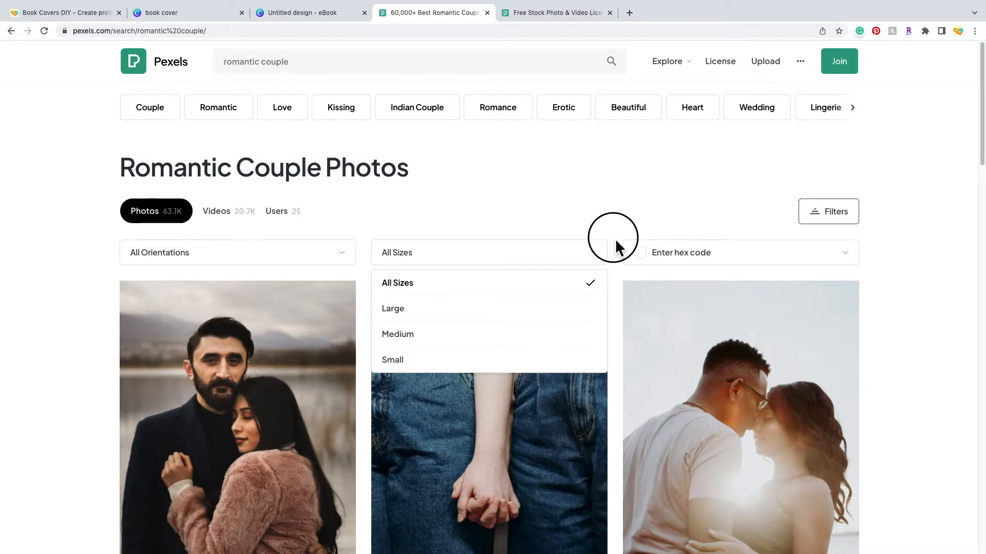
{"action": "left_click", "coordinate": [349, 256]}
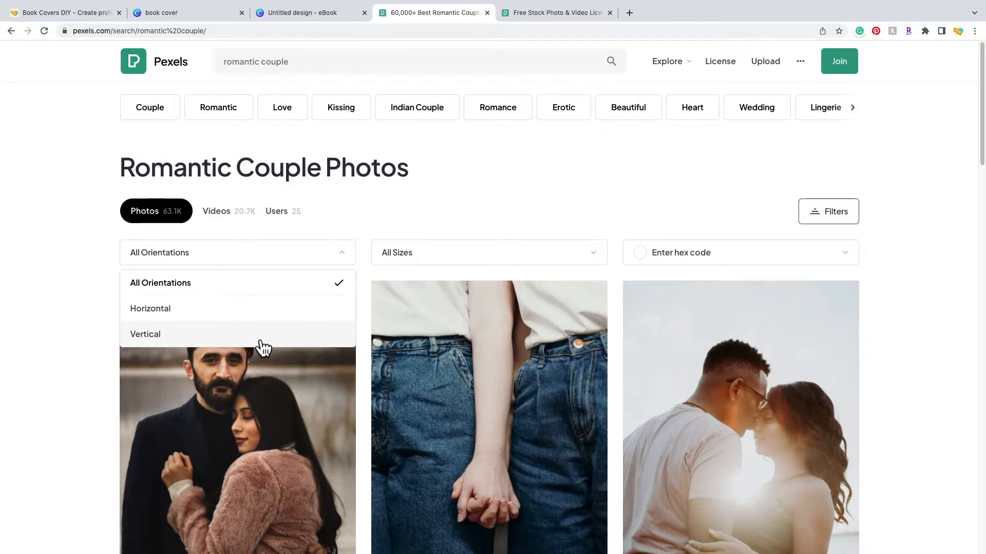
{"action": "left_click", "coordinate": [259, 343]}
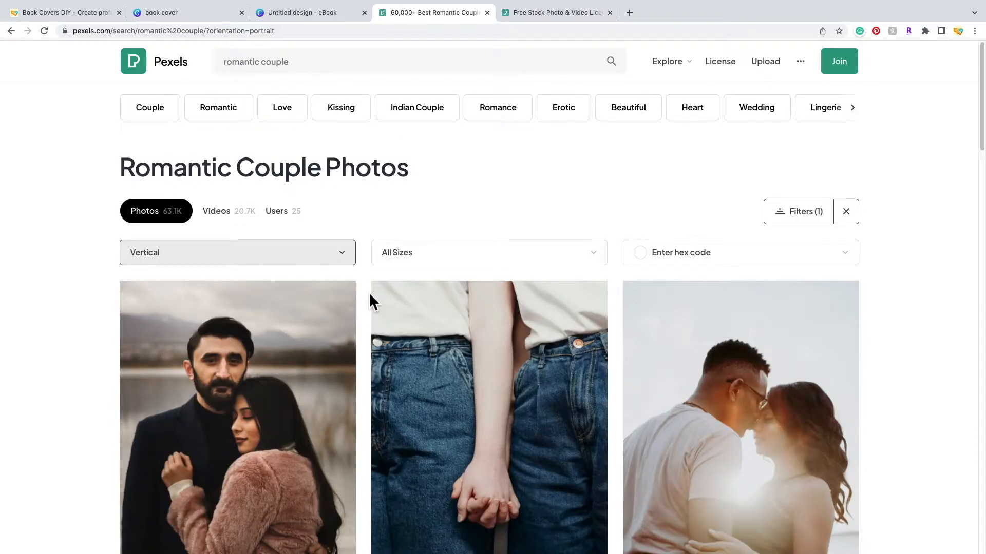
- Download the photo of legs behind a curtain for free and dismiss the donation popup
{"action": "scroll", "coordinate": [544, 206], "scroll_direction": "down", "scroll_amount": 3}
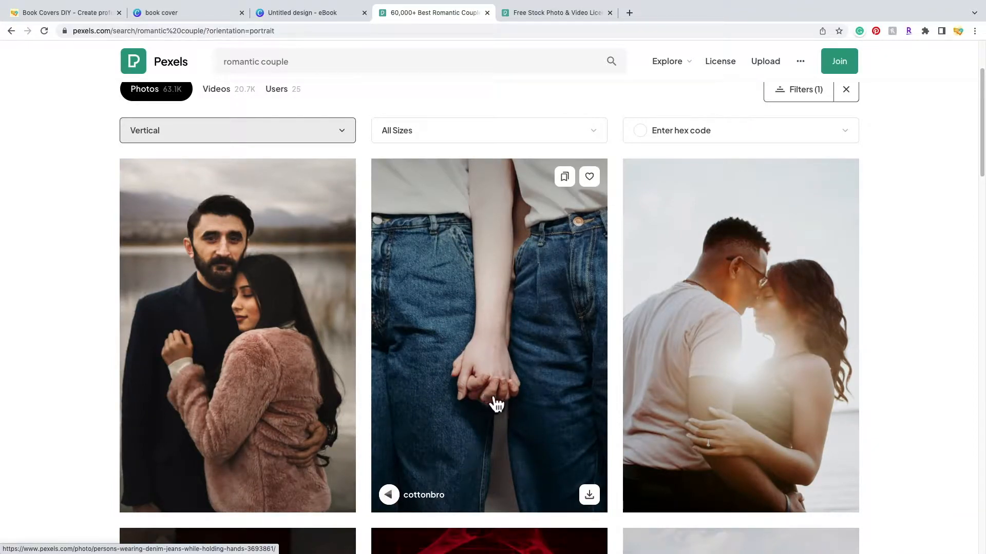
{"action": "scroll", "coordinate": [897, 396], "scroll_direction": "down", "scroll_amount": 8}
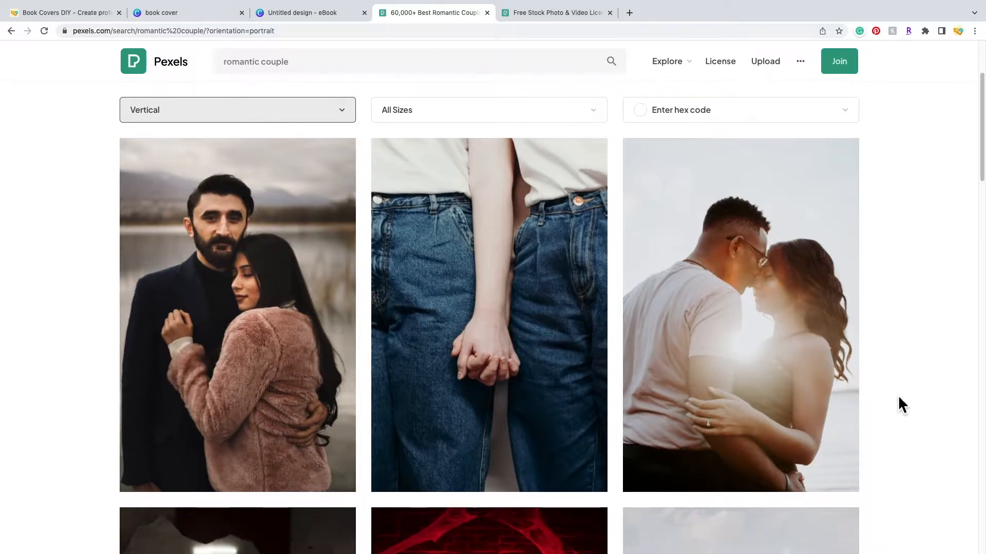
{"action": "scroll", "coordinate": [898, 395], "scroll_direction": "down", "scroll_amount": 15}
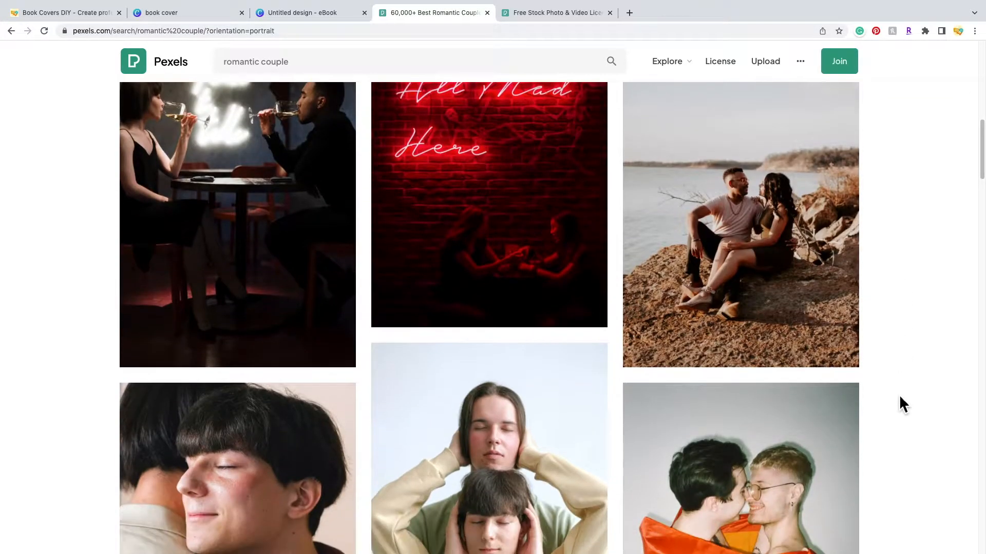
{"action": "scroll", "coordinate": [898, 395], "scroll_direction": "down", "scroll_amount": 20}
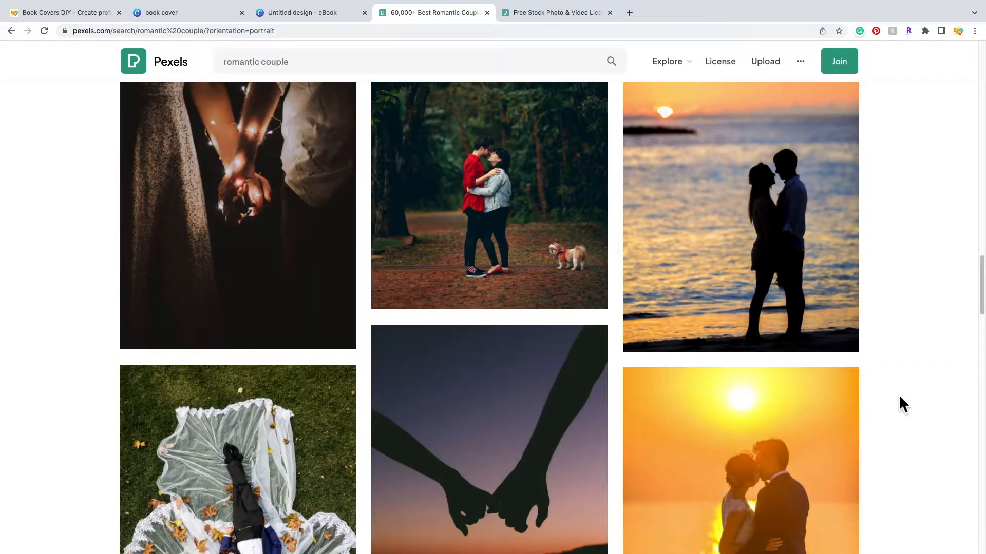
{"action": "scroll", "coordinate": [894, 400], "scroll_direction": "down", "scroll_amount": 10}
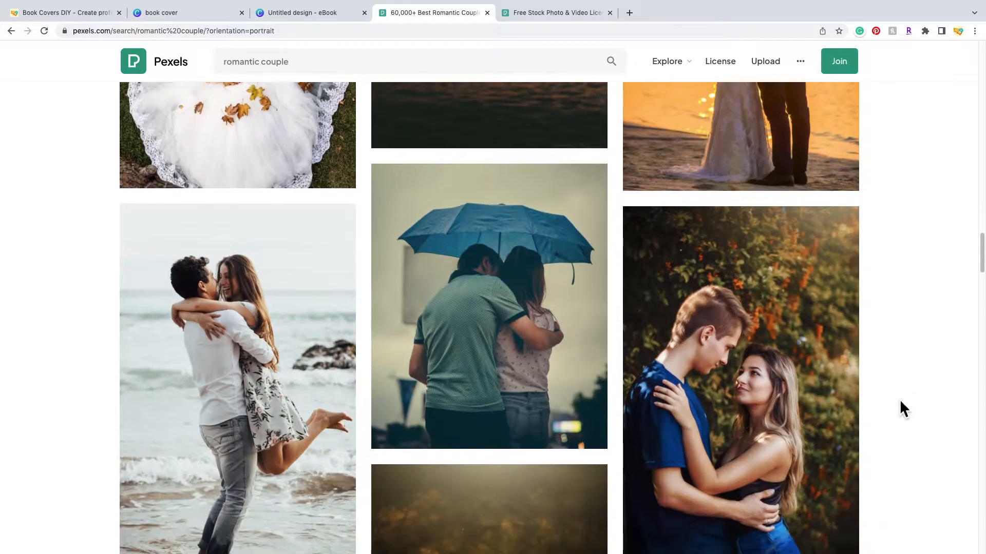
{"action": "scroll", "coordinate": [900, 402], "scroll_direction": "down", "scroll_amount": 20}
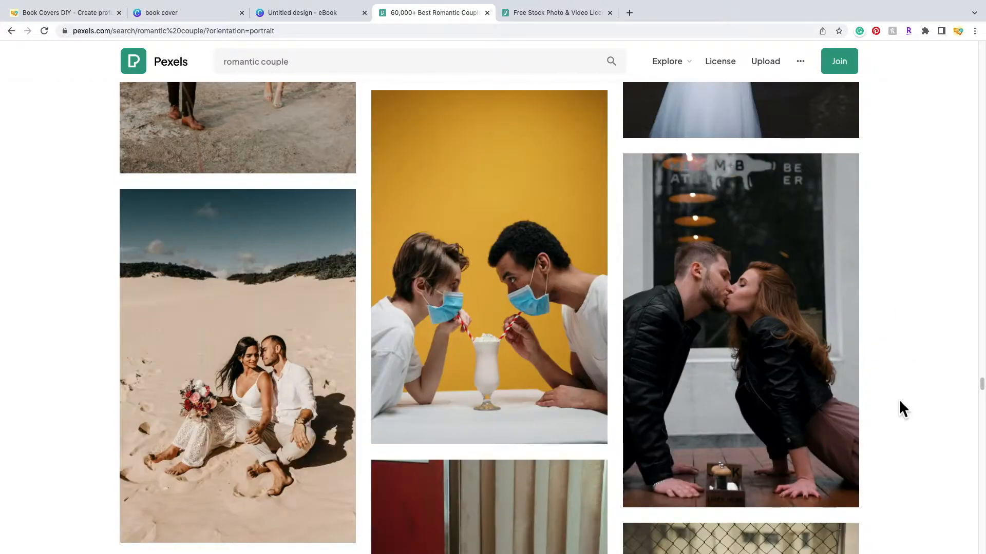
{"action": "scroll", "coordinate": [893, 400], "scroll_direction": "down", "scroll_amount": 1}
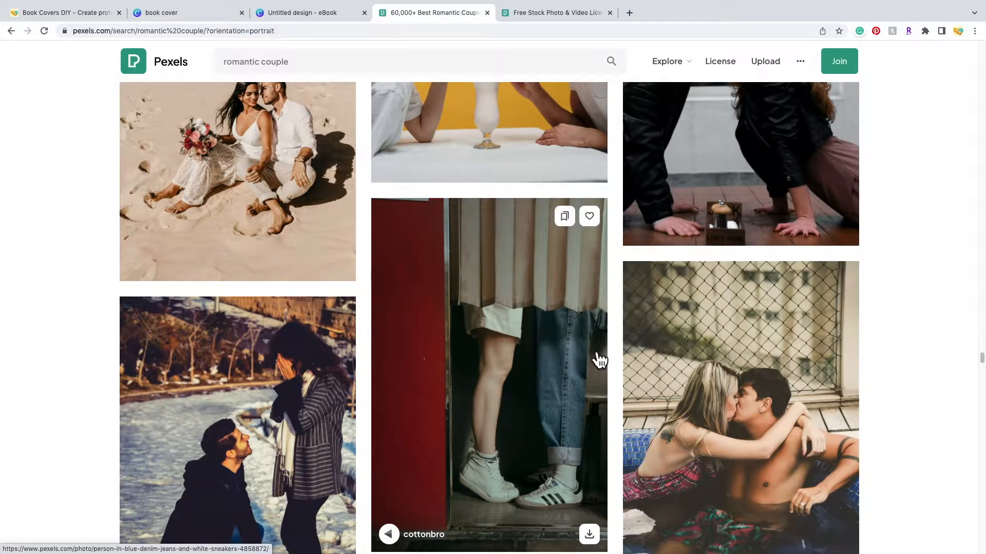
{"action": "left_click", "coordinate": [540, 381]}
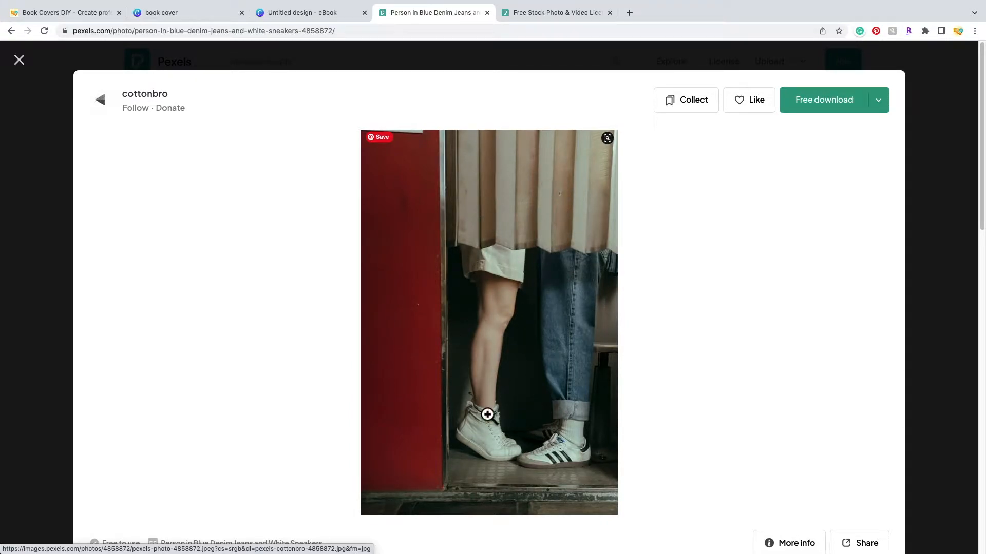
{"action": "left_click", "coordinate": [820, 114]}
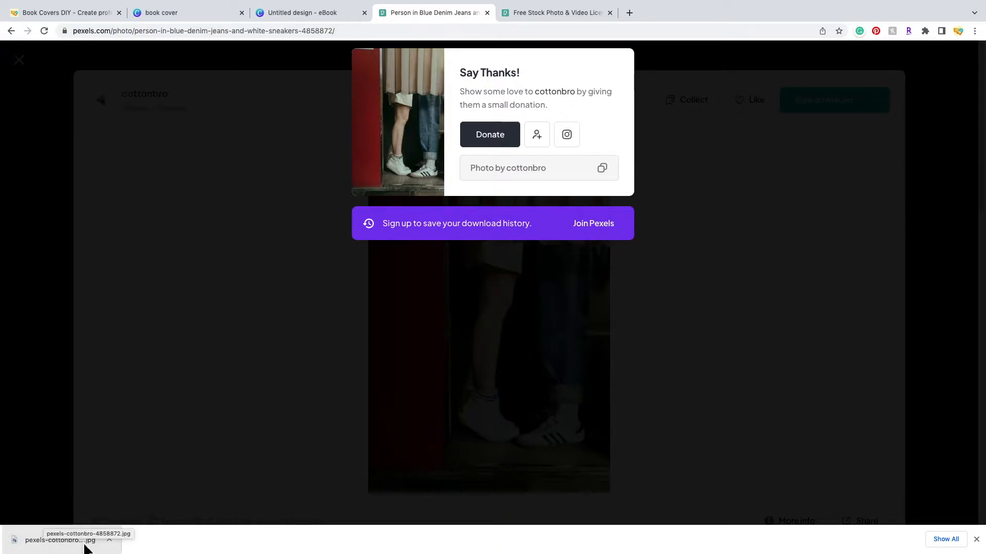
{"action": "left_click", "coordinate": [273, 203]}
{"action": "left_click", "coordinate": [19, 59]}
- Upload the downloaded Pexels JPG to Canva and place it on the eBook page
{"action": "left_click", "coordinate": [312, 14]}
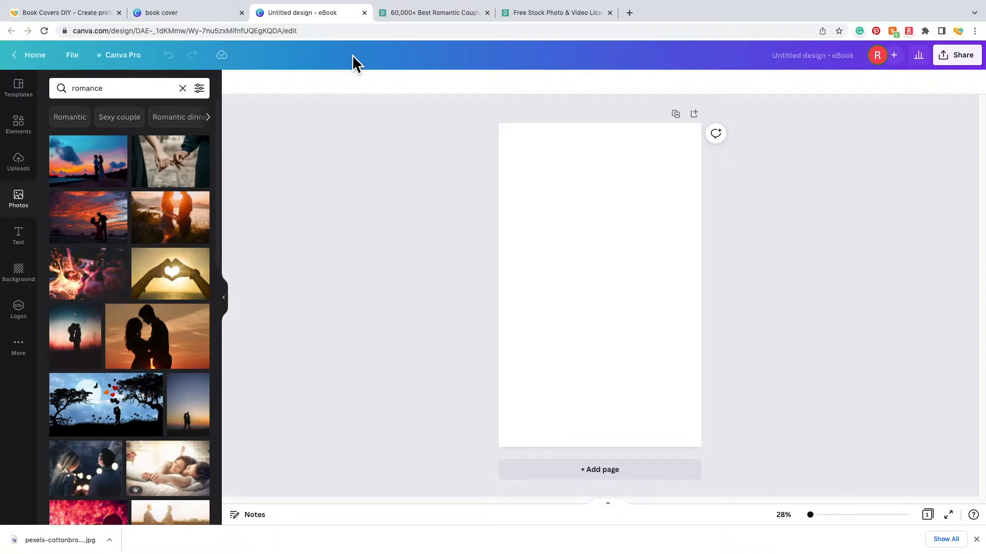
{"action": "left_click_drag", "start_coordinate": [23, 544], "coordinate": [537, 282]}
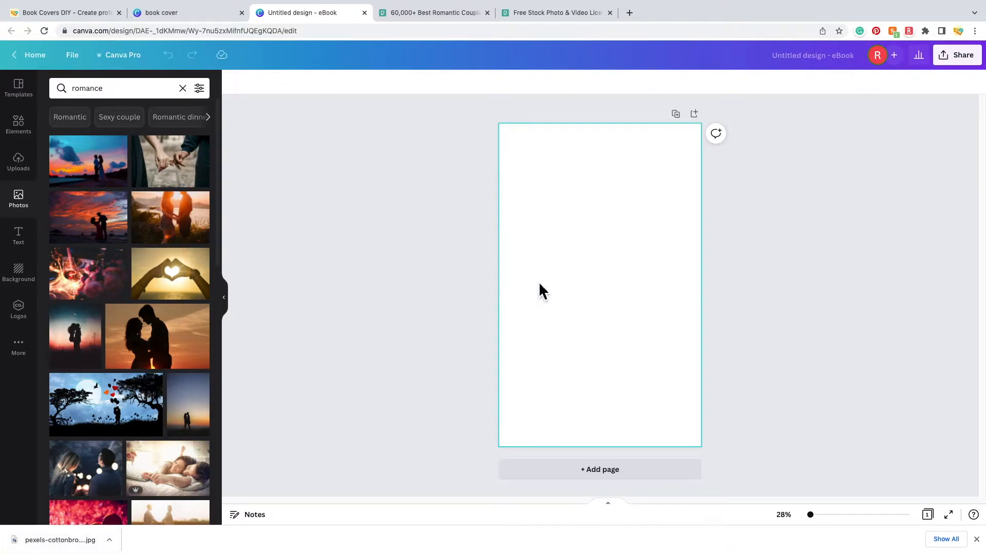
{"action": "left_click", "coordinate": [26, 171]}
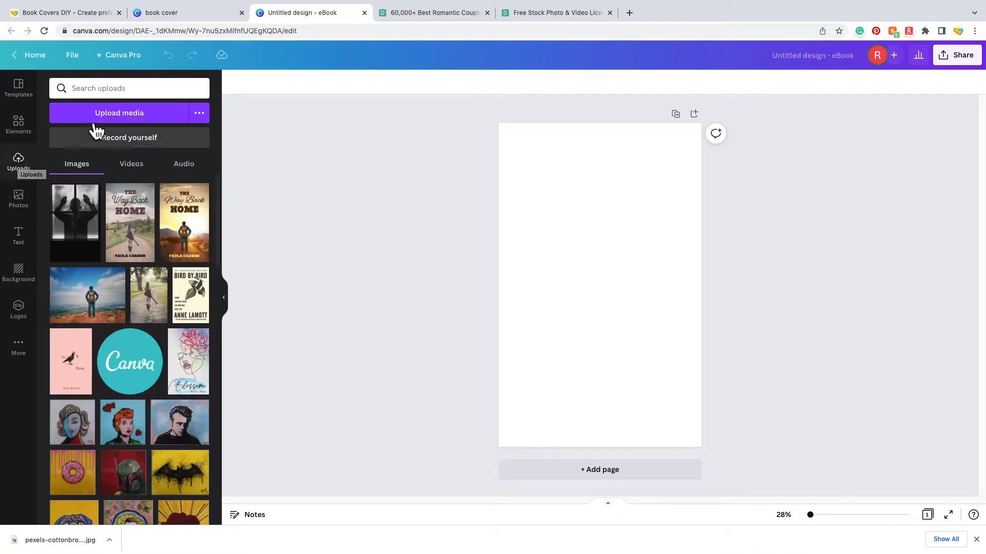
{"action": "left_click", "coordinate": [107, 116]}
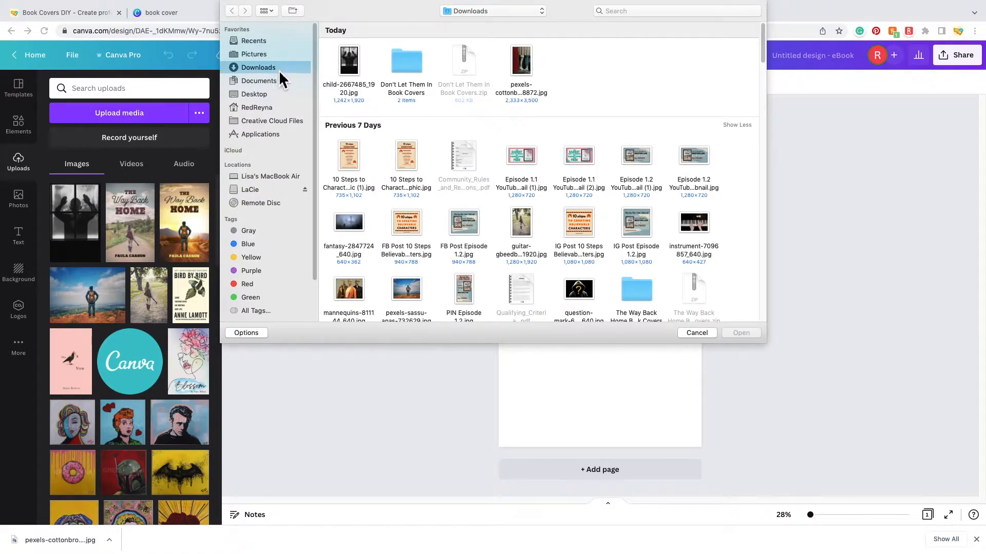
{"action": "left_click", "coordinate": [529, 60]}
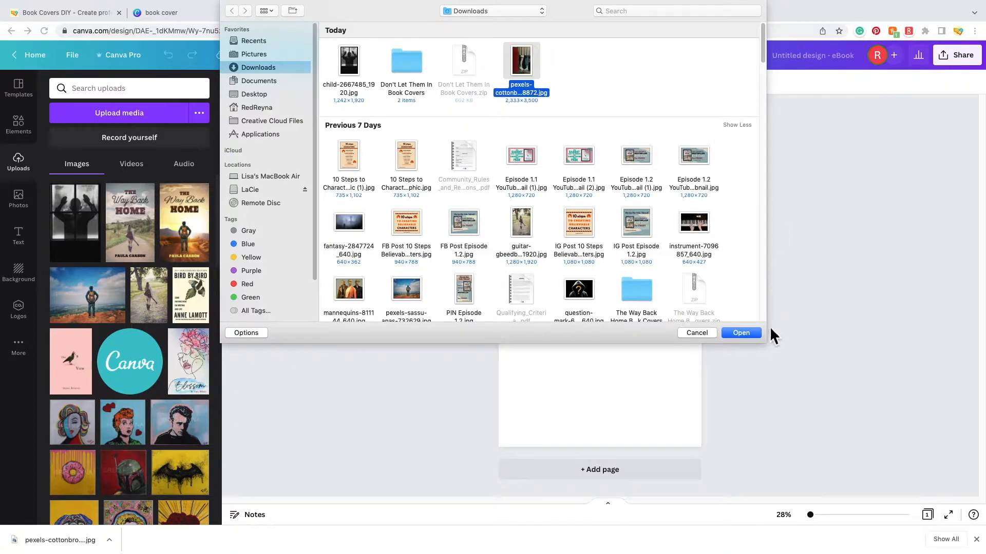
{"action": "left_click", "coordinate": [750, 335]}
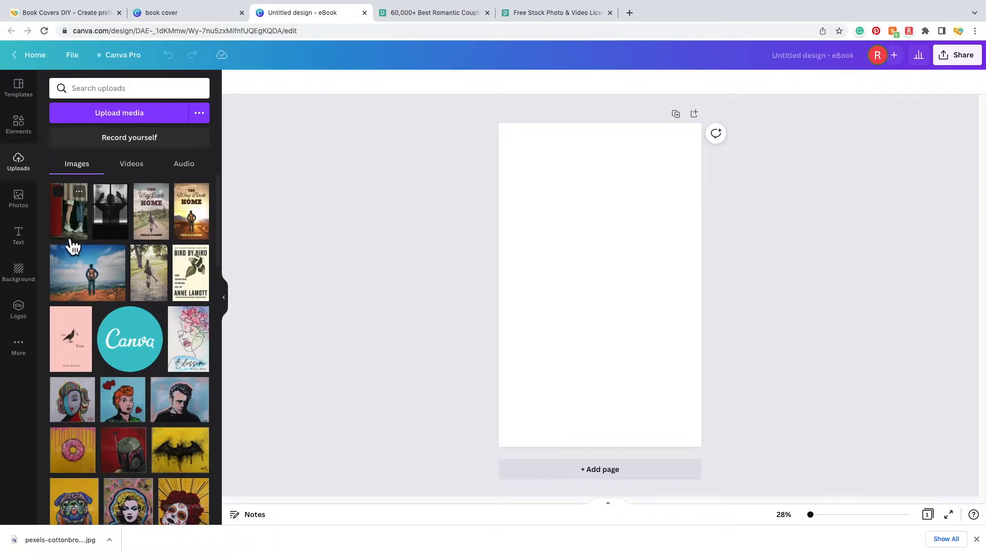
{"action": "left_click", "coordinate": [80, 228]}
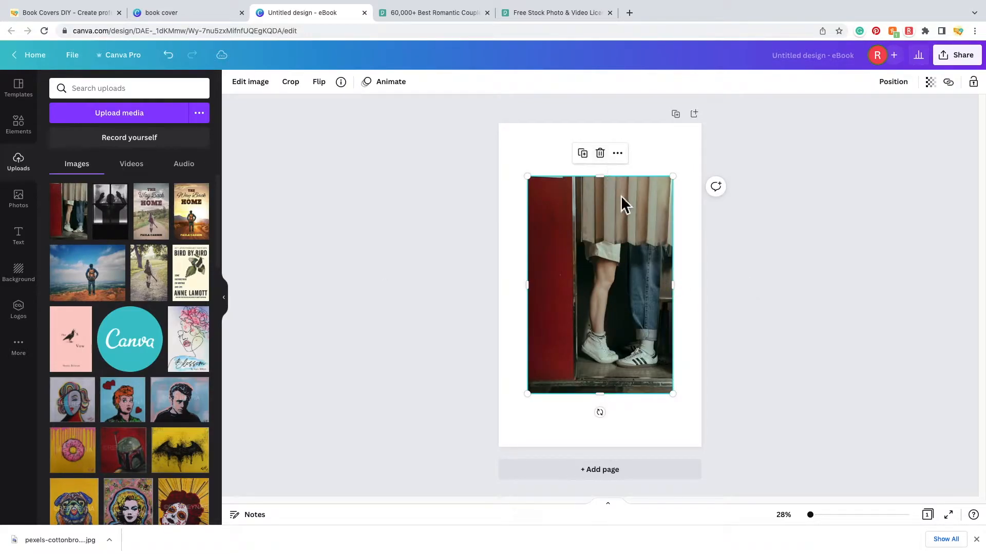
- Stretch the couple photo by its corners and center it to fill the whole page
{"action": "left_click_drag", "start_coordinate": [677, 184], "coordinate": [701, 132]}
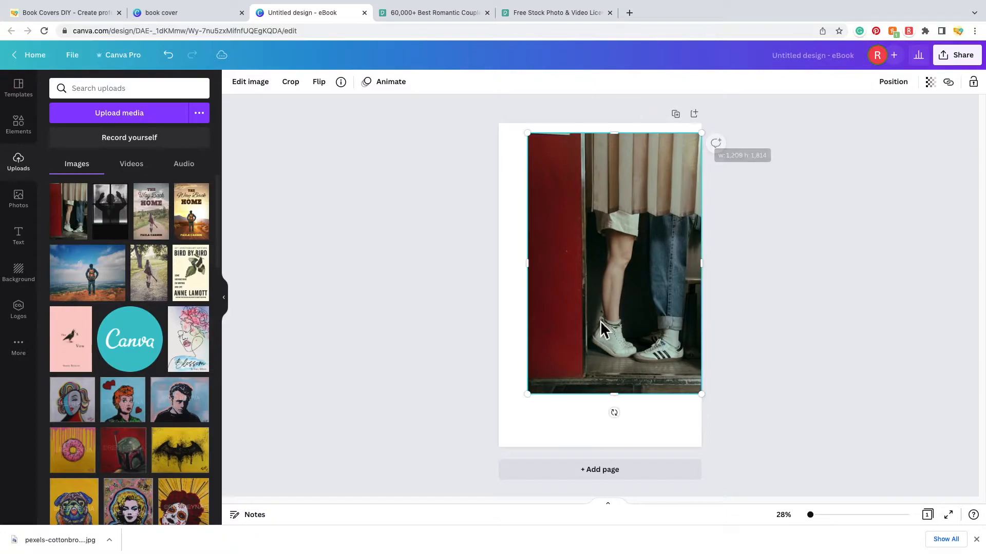
{"action": "left_click_drag", "start_coordinate": [533, 403], "coordinate": [462, 450]}
{"action": "left_click_drag", "start_coordinate": [608, 196], "coordinate": [644, 306]}
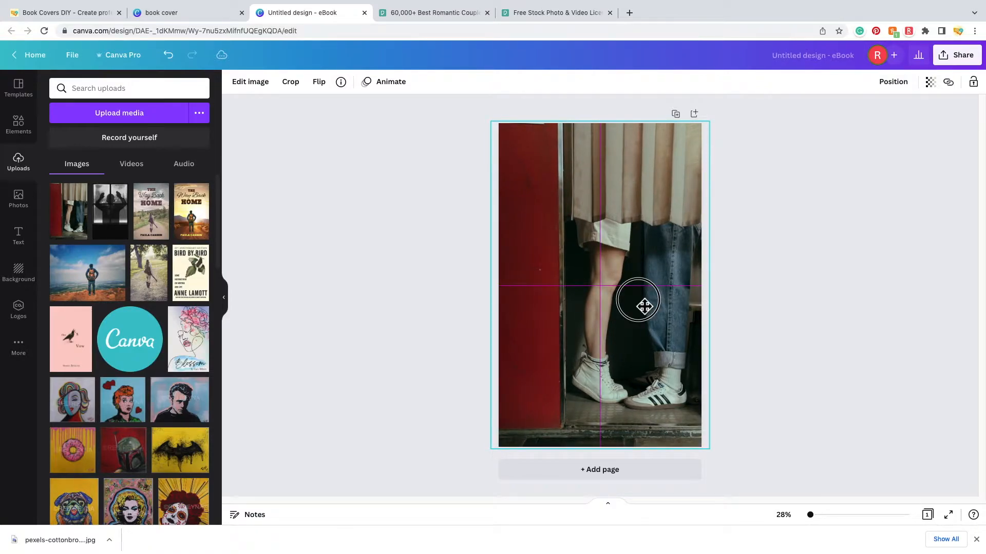
{"action": "left_click_drag", "start_coordinate": [643, 306], "coordinate": [643, 306]}
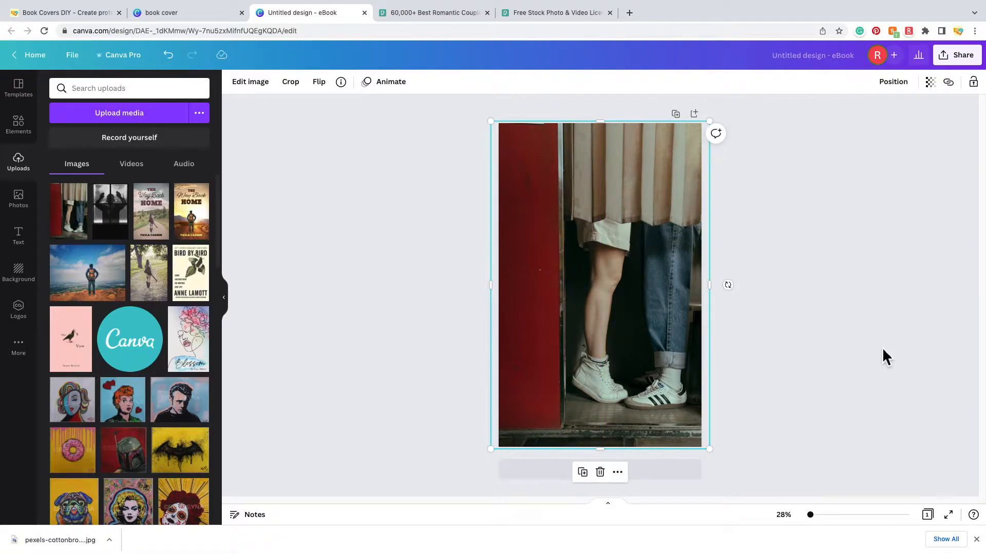
{"action": "left_click", "coordinate": [882, 349]}
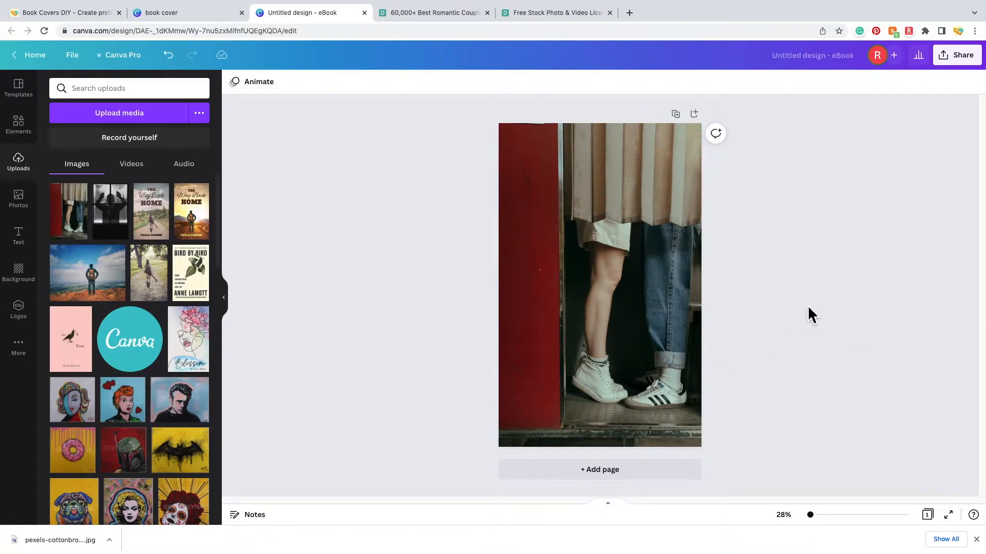
- Open the photo's Photogenic filters and try out the Whimsi and Hazel filters
{"action": "left_click", "coordinate": [643, 266]}
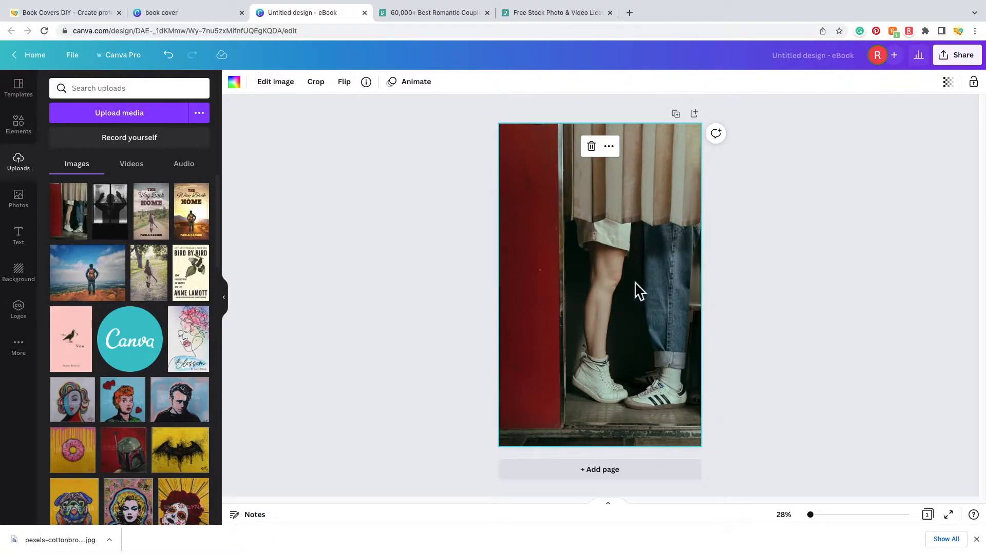
{"action": "left_click", "coordinate": [284, 93]}
{"action": "scroll", "coordinate": [146, 291], "scroll_direction": "down", "scroll_amount": 5}
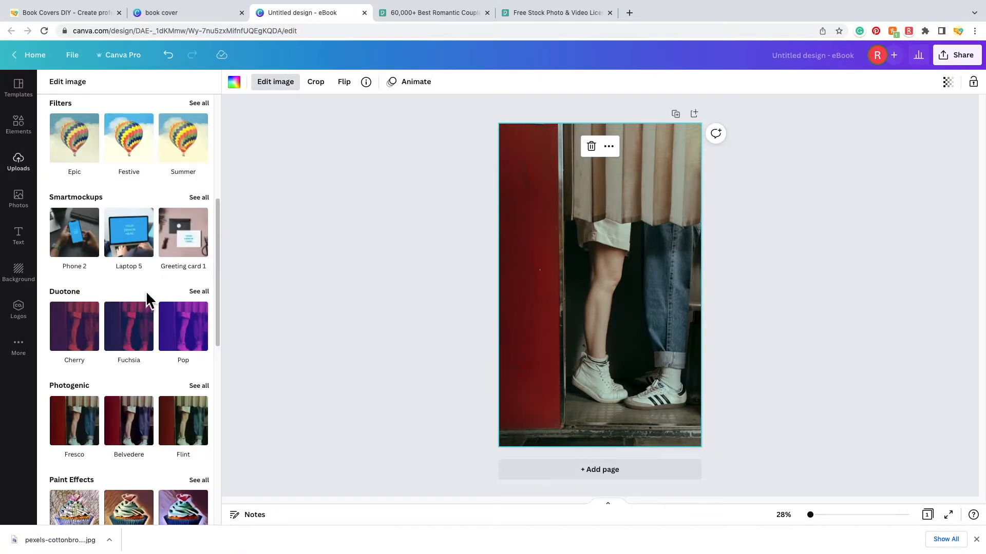
{"action": "scroll", "coordinate": [150, 293], "scroll_direction": "down", "scroll_amount": 3}
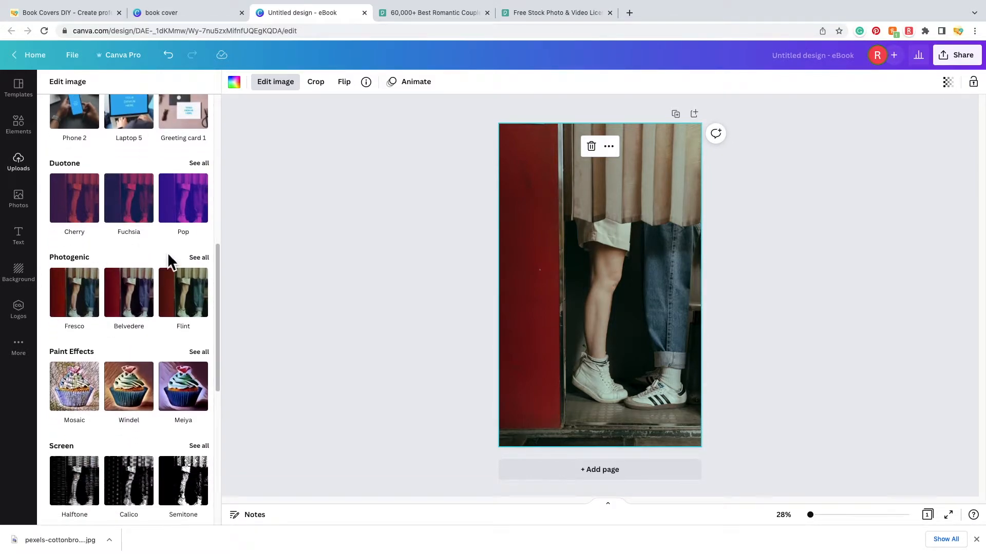
{"action": "left_click", "coordinate": [199, 258]}
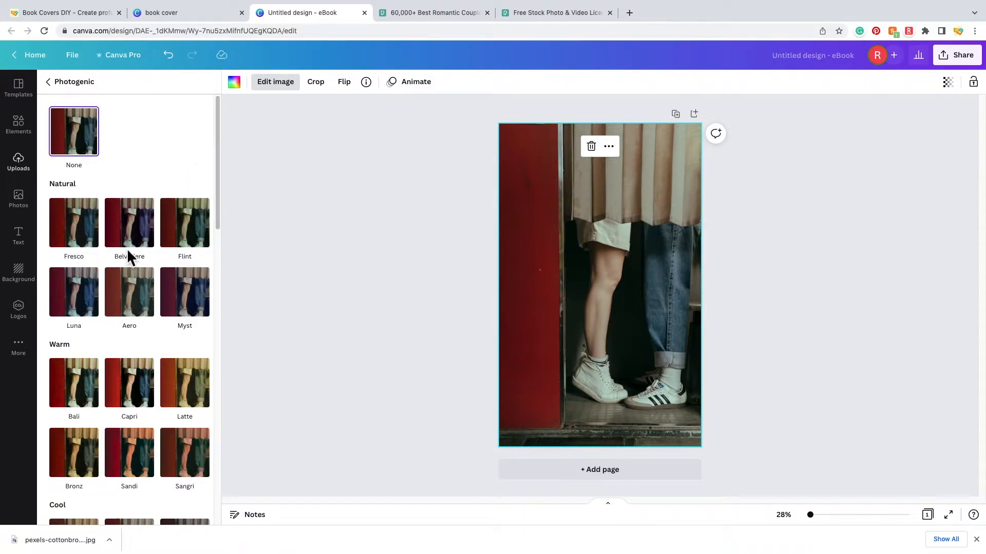
{"action": "left_click_drag", "start_coordinate": [218, 211], "coordinate": [223, 397]}
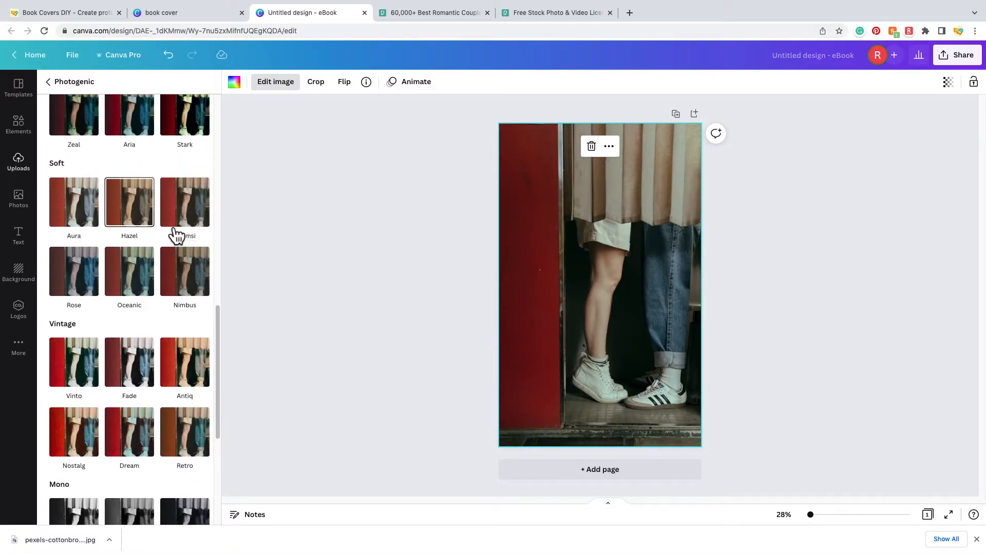
{"action": "left_click", "coordinate": [201, 216]}
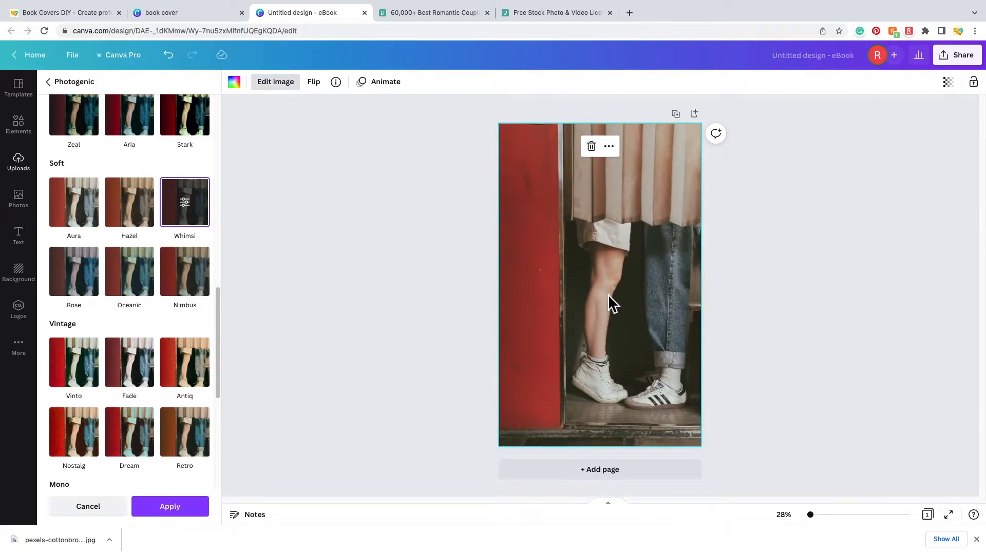
{"action": "scroll", "coordinate": [123, 154], "scroll_direction": "up", "scroll_amount": 2}
{"action": "left_click", "coordinate": [149, 310]}
{"action": "left_click", "coordinate": [149, 310]}
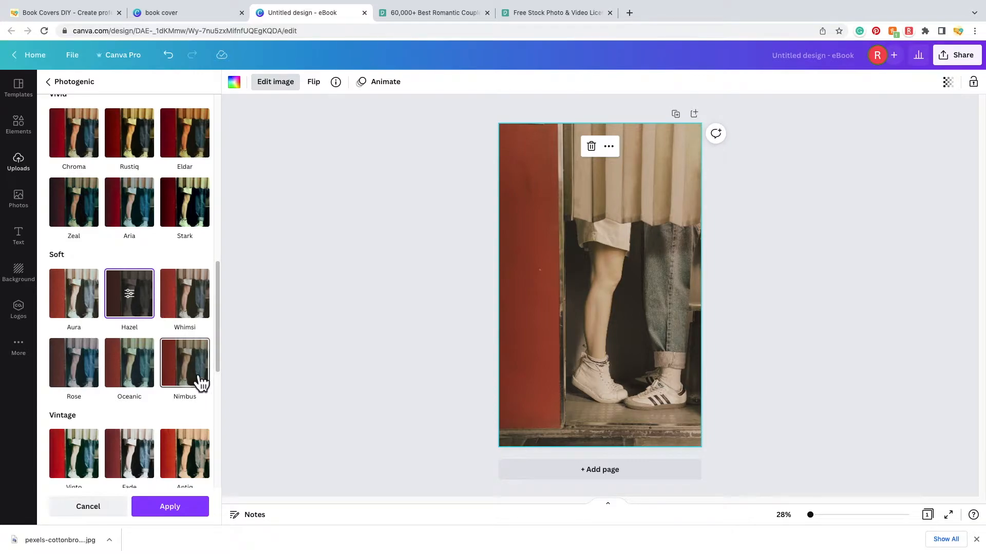
- Apply the Nimbus filter with its intensity lowered to 0.65
{"action": "left_click", "coordinate": [200, 380]}
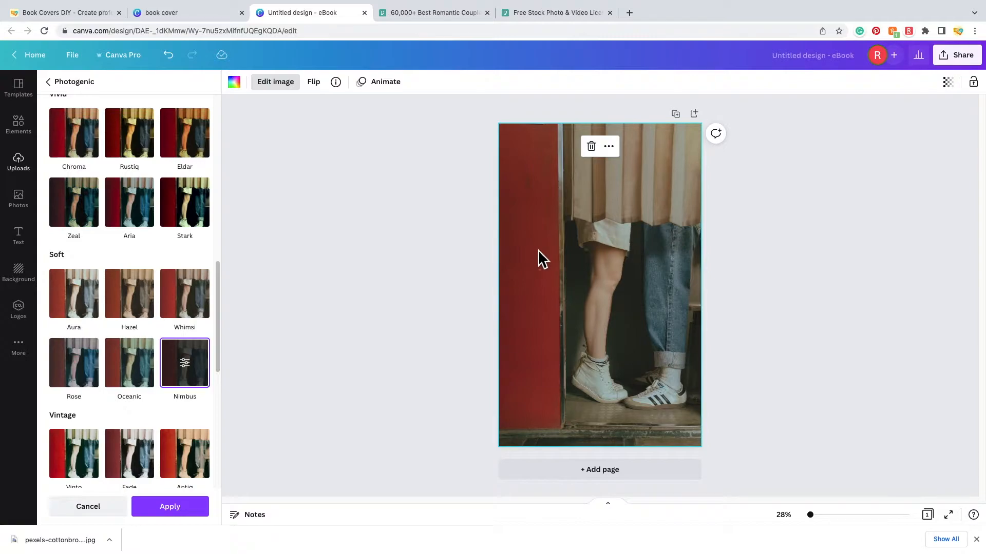
{"action": "scroll", "coordinate": [195, 395], "scroll_direction": "up", "scroll_amount": 1}
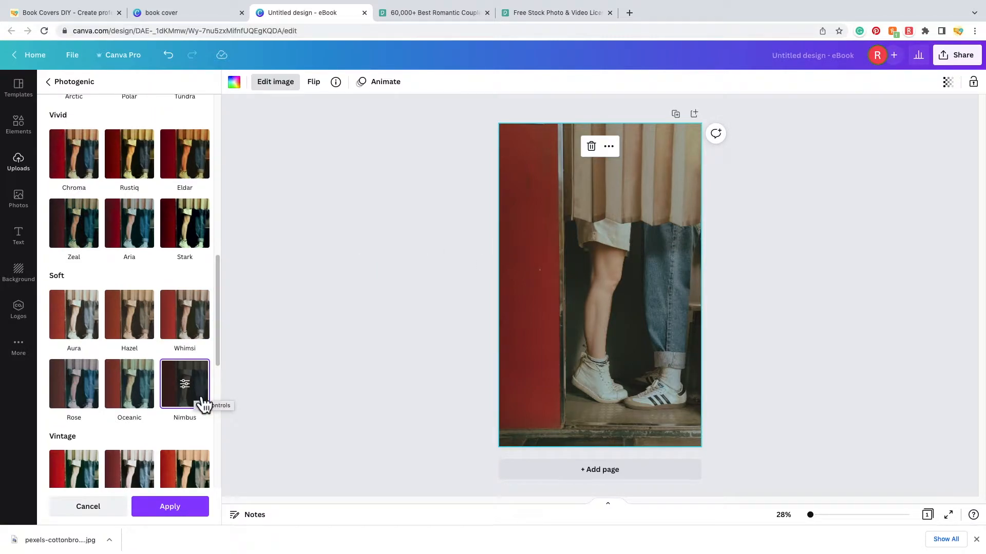
{"action": "left_click", "coordinate": [200, 400]}
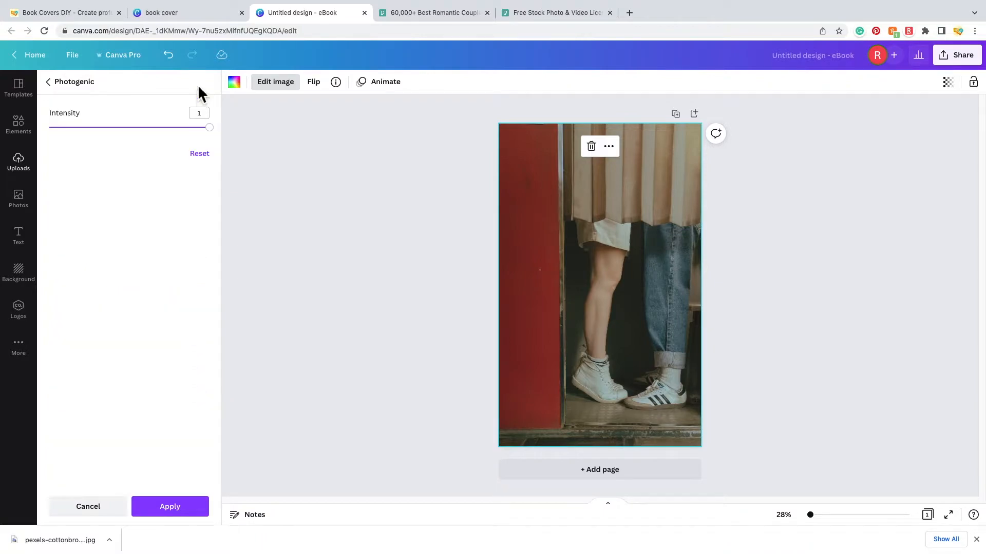
{"action": "left_click", "coordinate": [211, 128]}
{"action": "left_click_drag", "start_coordinate": [221, 143], "coordinate": [162, 147]}
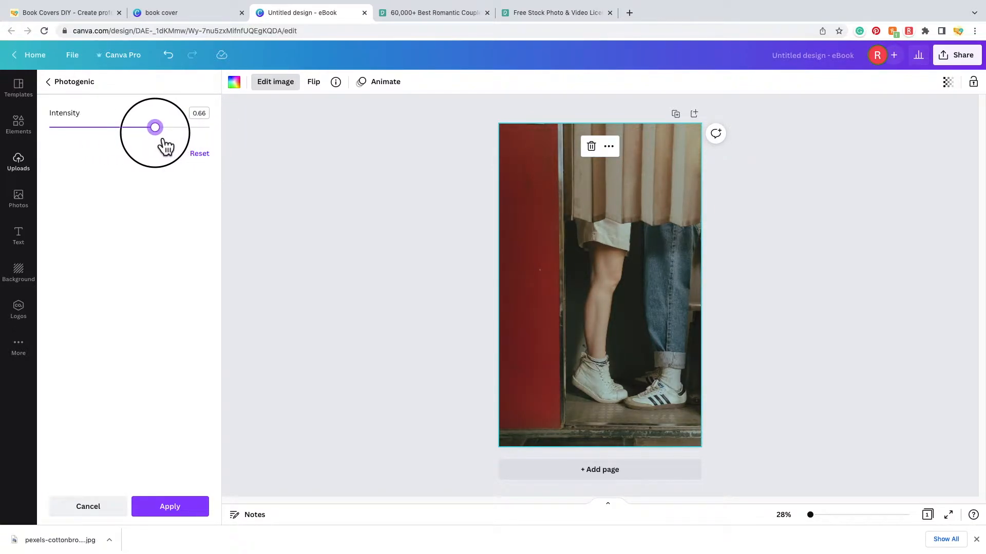
{"action": "left_click_drag", "start_coordinate": [165, 147], "coordinate": [157, 139]}
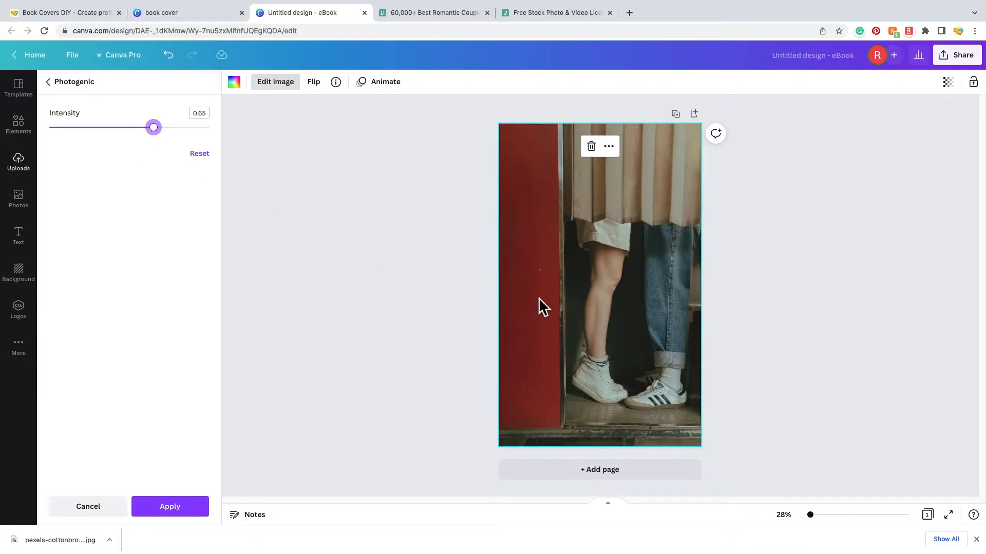
{"action": "left_click", "coordinate": [186, 517]}
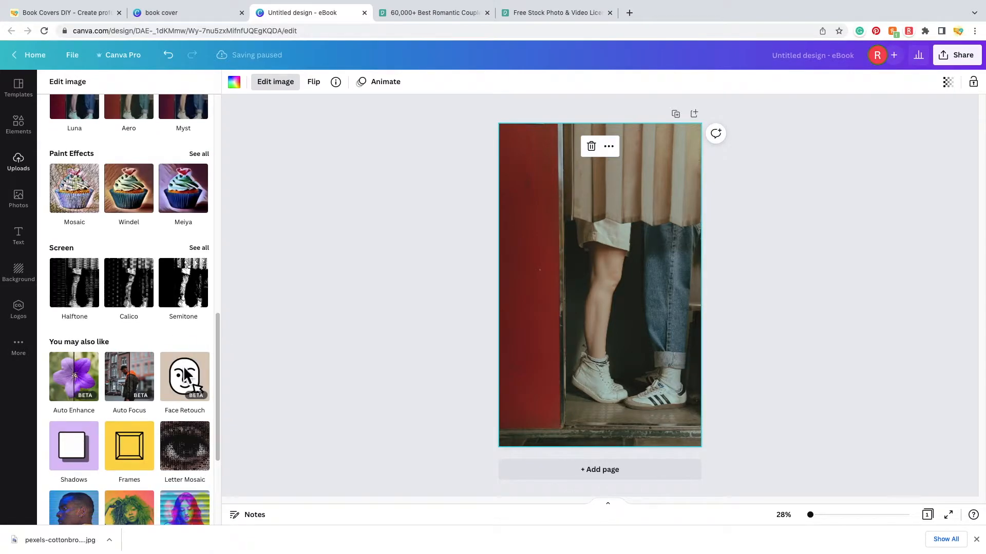
{"action": "scroll", "coordinate": [183, 365], "scroll_direction": "up", "scroll_amount": 10}
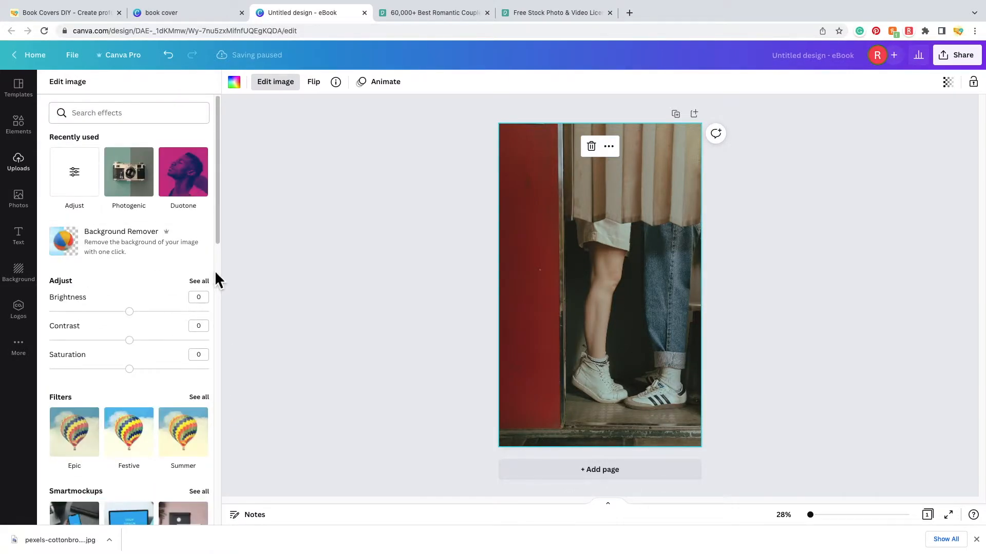
- Set the photo's Vignette to 50 and Warmth to 10, then close Edit image
{"action": "left_click", "coordinate": [203, 282]}
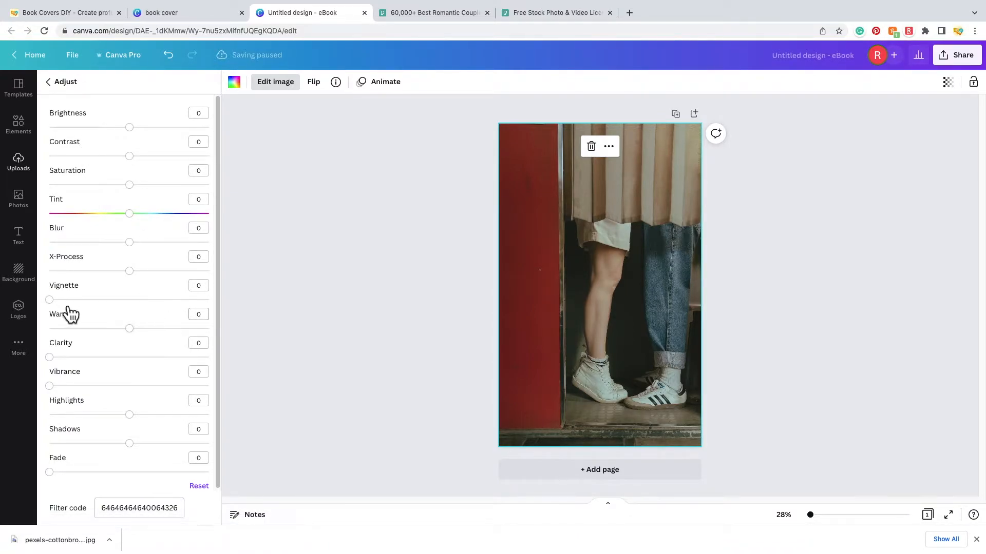
{"action": "left_click_drag", "start_coordinate": [52, 301], "coordinate": [139, 327]}
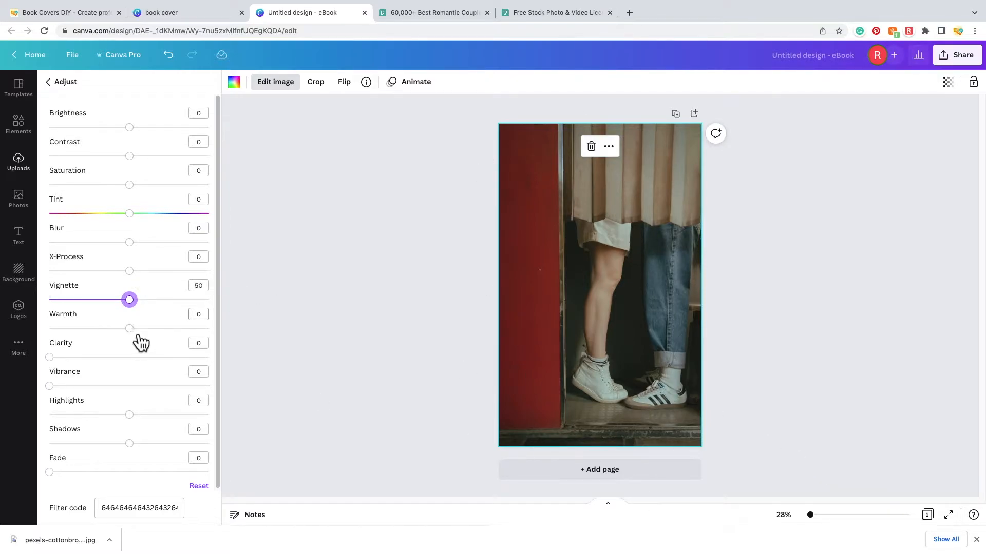
{"action": "mouse_move", "coordinate": [138, 337]}
{"action": "left_mouse_down"}
{"action": "mouse_move", "coordinate": [157, 341]}
{"action": "mouse_move", "coordinate": [68, 340]}
{"action": "mouse_move", "coordinate": [184, 350]}
{"action": "mouse_move", "coordinate": [148, 352]}
{"action": "left_mouse_up"}
{"action": "scroll", "coordinate": [165, 422], "scroll_direction": "down", "scroll_amount": 1}
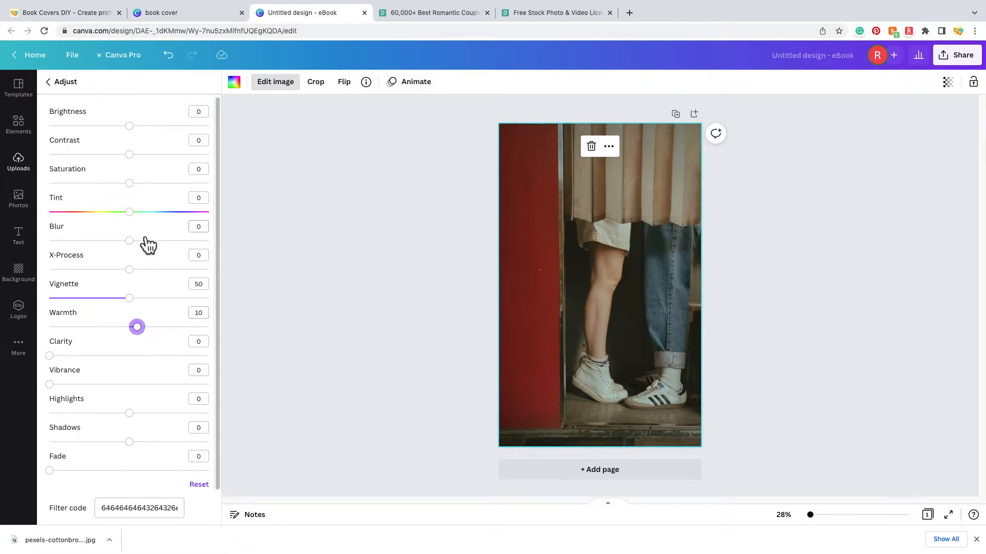
{"action": "scroll", "coordinate": [147, 263], "scroll_direction": "up", "scroll_amount": 1}
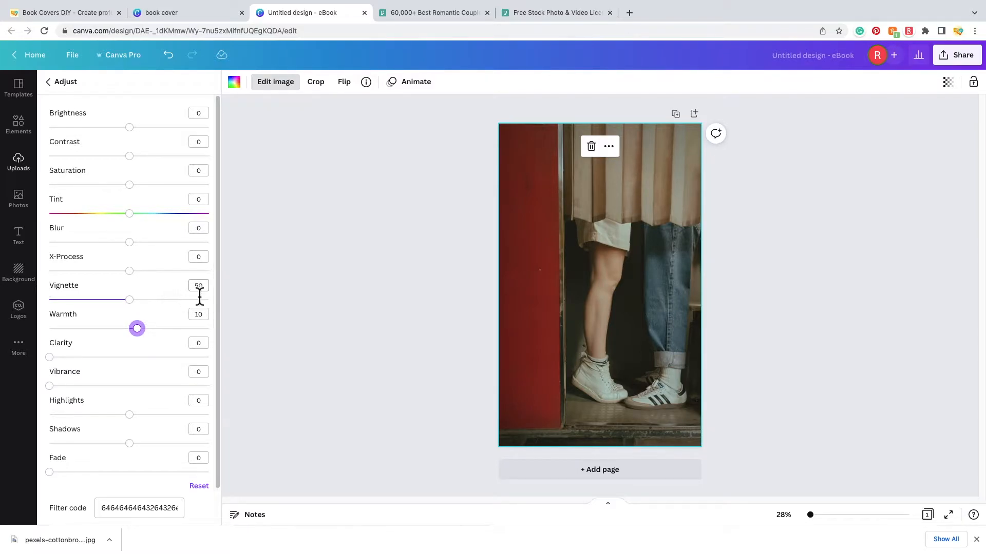
{"action": "left_click", "coordinate": [65, 84]}
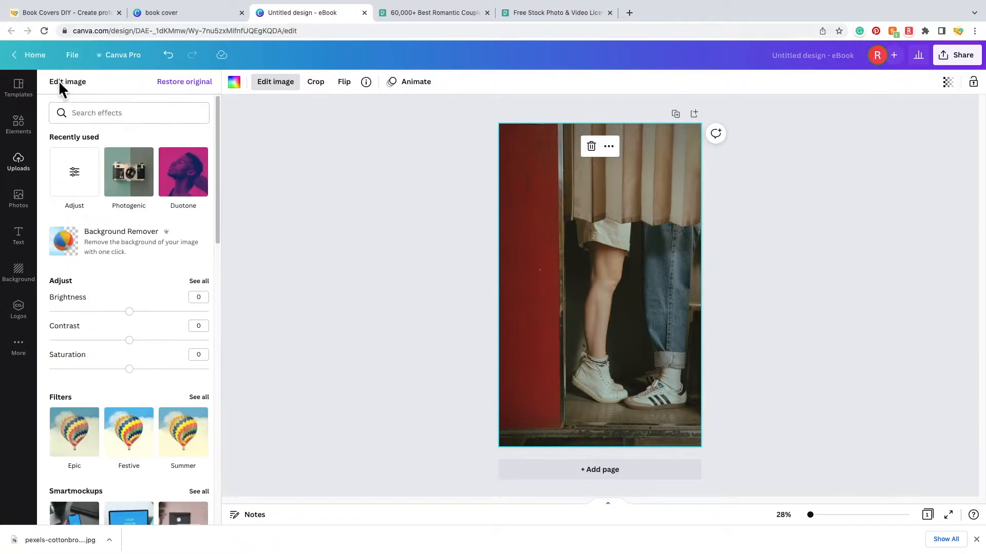
{"action": "left_click", "coordinate": [278, 88]}
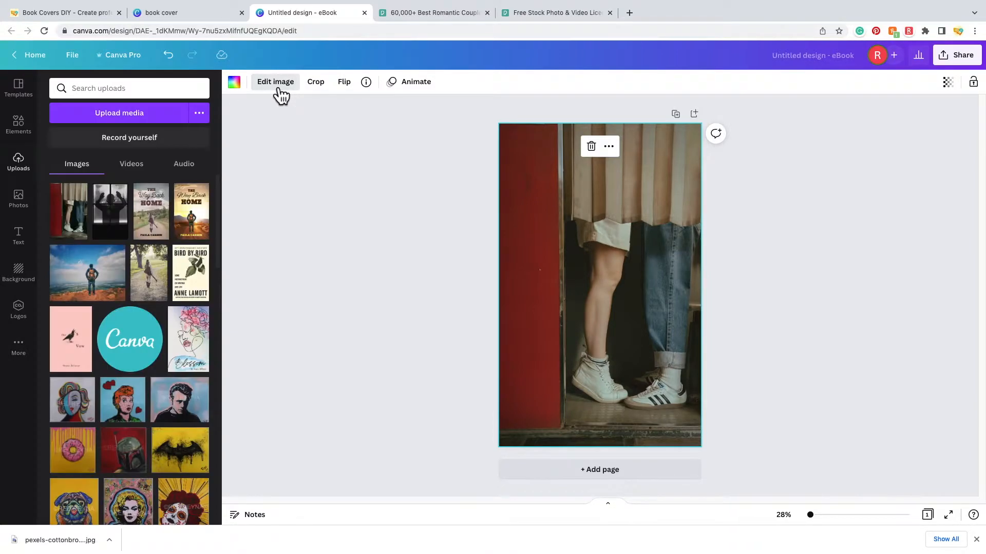
- Deselect the photo and search the Elements library for 'doodle'
{"action": "left_click", "coordinate": [303, 248]}
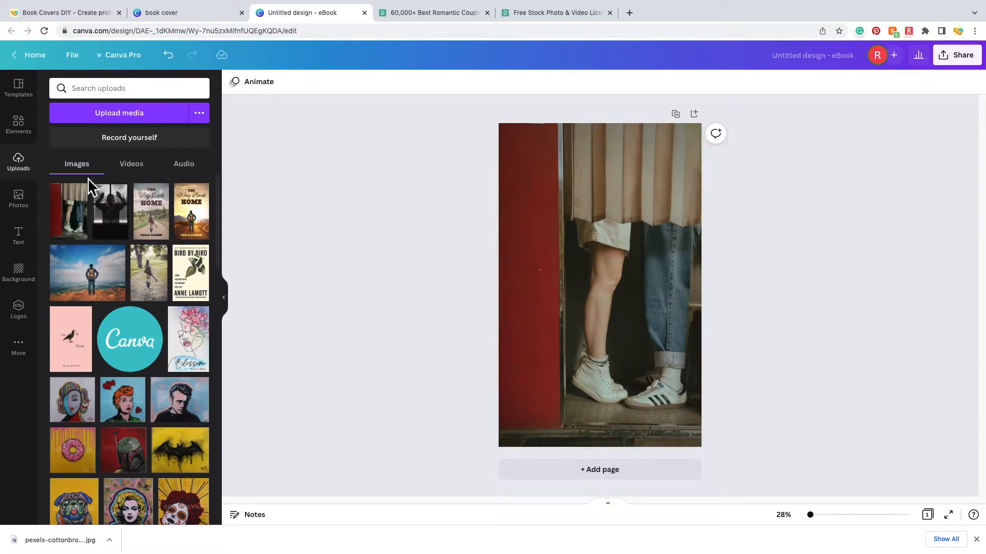
{"action": "left_click", "coordinate": [23, 128]}
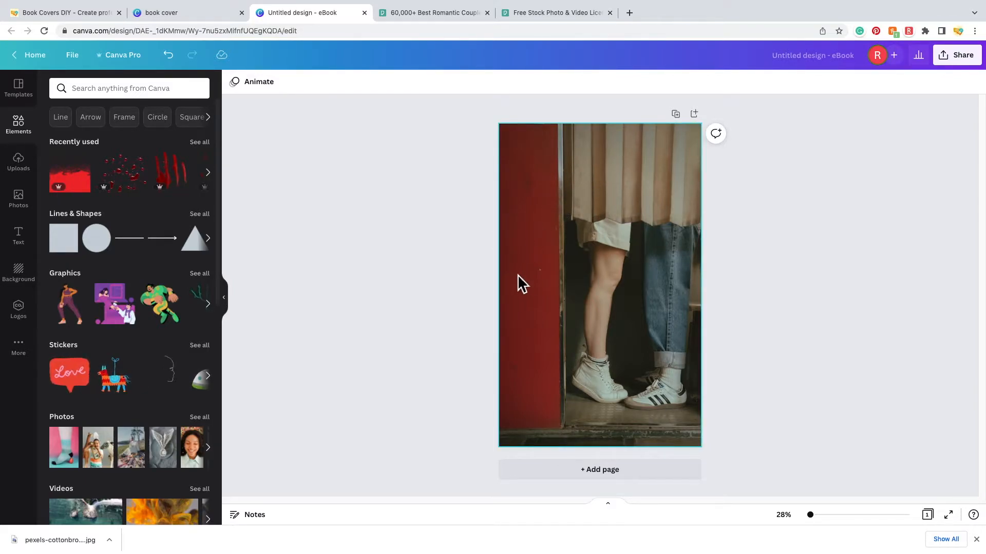
{"action": "left_click", "coordinate": [128, 92]}
{"action": "type", "text": "doodle"}
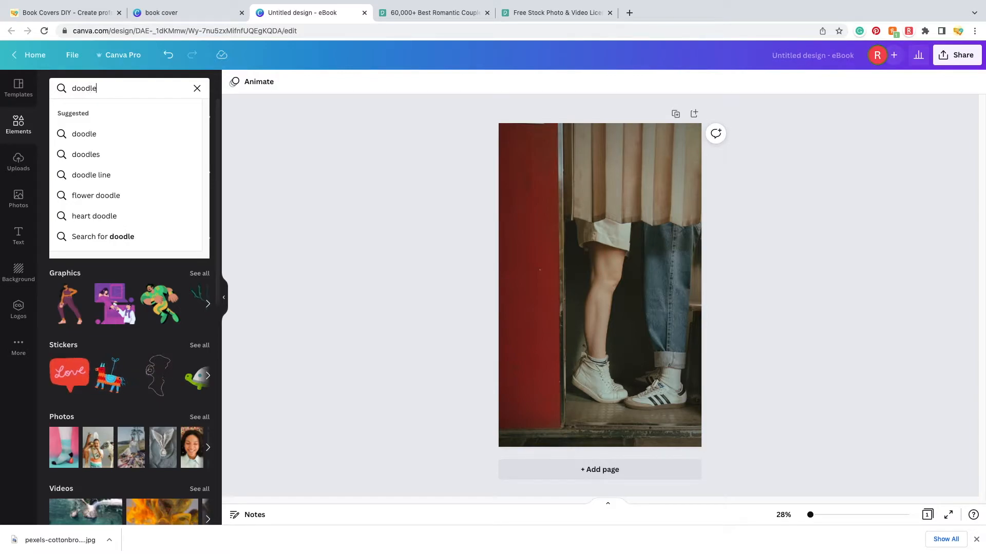
{"action": "key", "text": "Return"}
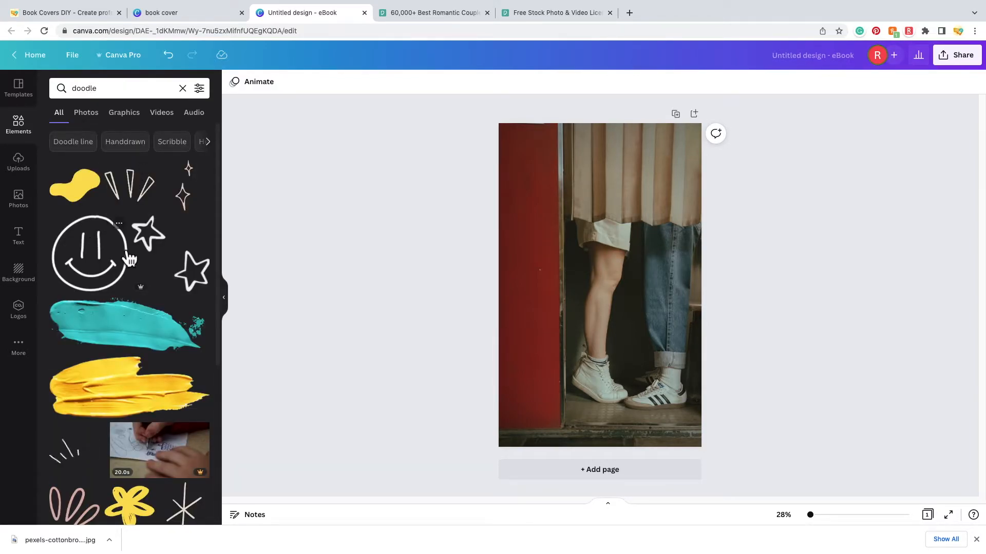
- Add a small yellow smiley doodle, tilted -16°, at the top of the red wall
{"action": "left_click", "coordinate": [96, 261]}
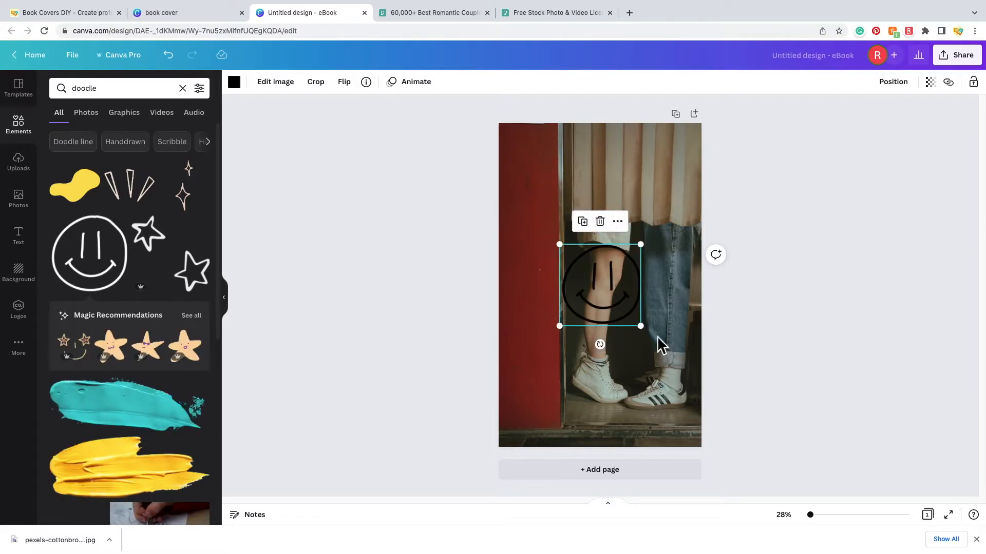
{"action": "mouse_move", "coordinate": [650, 337]}
{"action": "left_mouse_down"}
{"action": "mouse_move", "coordinate": [584, 269]}
{"action": "mouse_move", "coordinate": [535, 156]}
{"action": "left_mouse_up"}
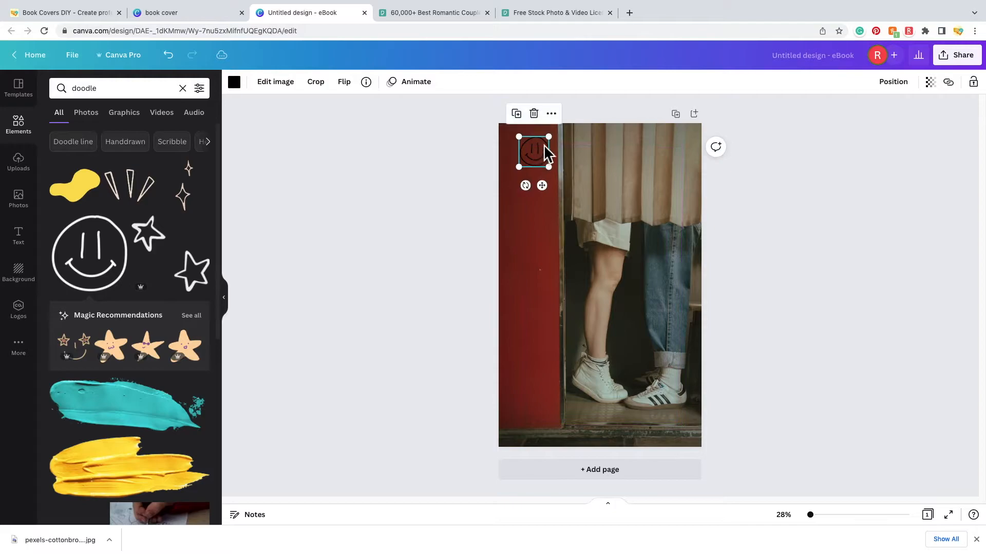
{"action": "left_click", "coordinate": [240, 87]}
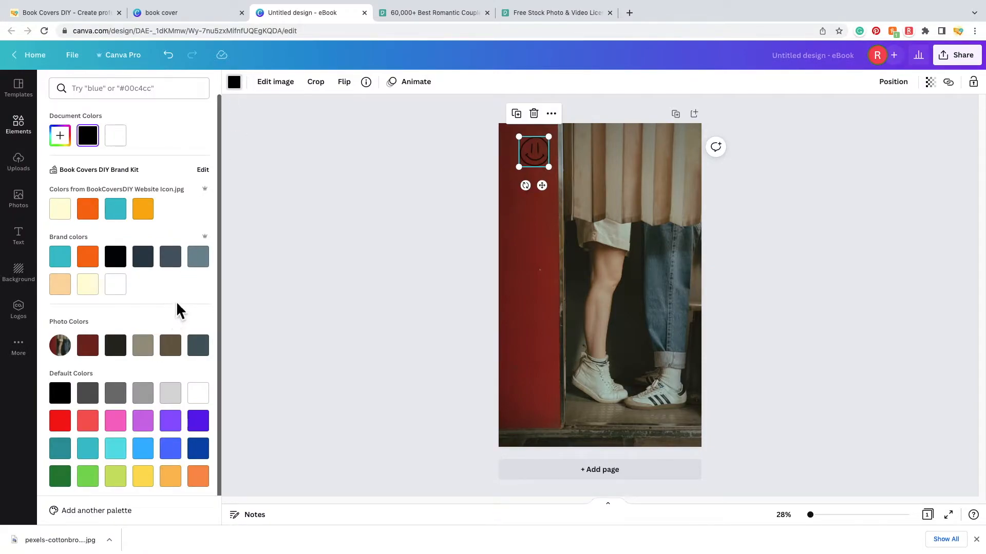
{"action": "scroll", "coordinate": [213, 293], "scroll_direction": "down", "scroll_amount": 1}
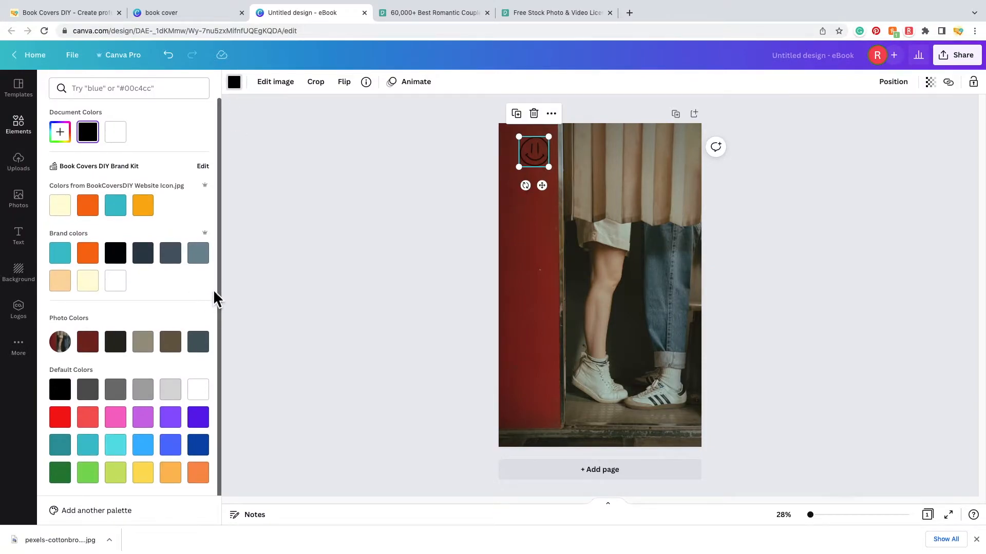
{"action": "left_click", "coordinate": [150, 480]}
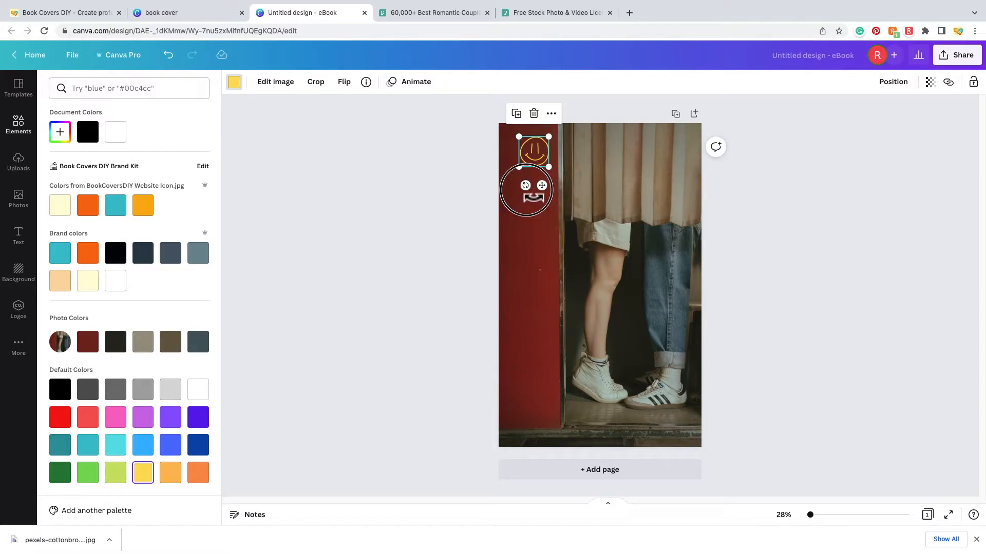
{"action": "left_click_drag", "start_coordinate": [525, 185], "coordinate": [547, 199]}
{"action": "left_click_drag", "start_coordinate": [538, 160], "coordinate": [538, 157]}
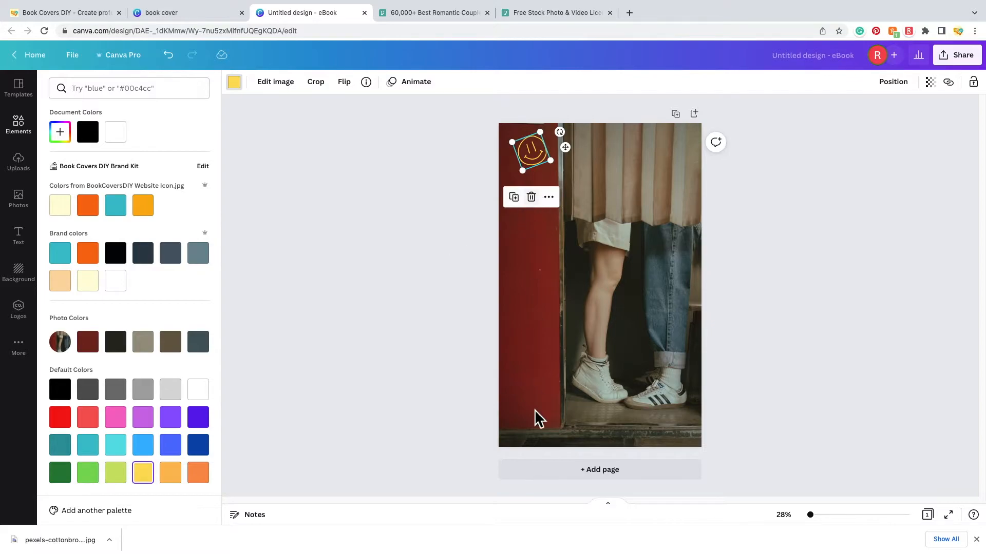
{"action": "left_click", "coordinate": [544, 334]}
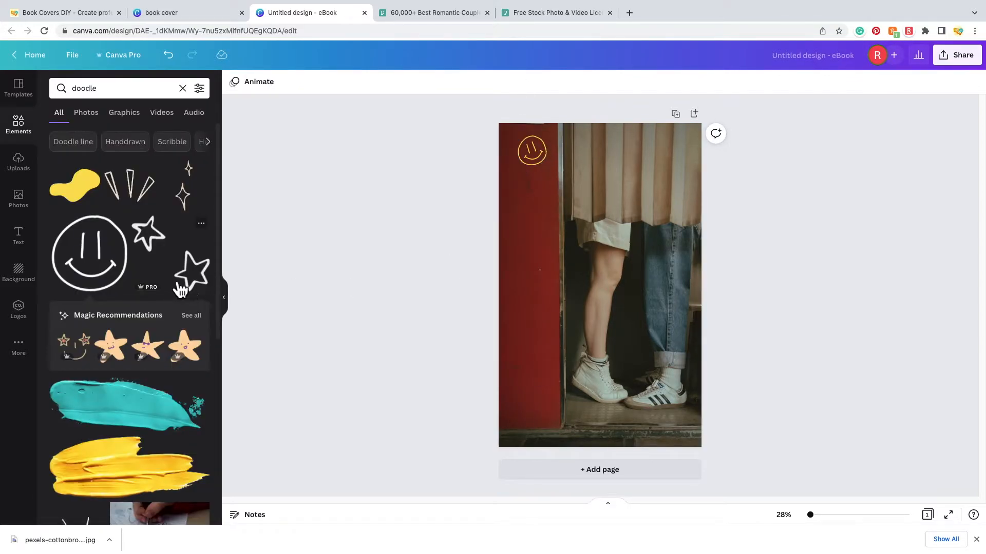
{"action": "scroll", "coordinate": [143, 303], "scroll_direction": "down", "scroll_amount": 3}
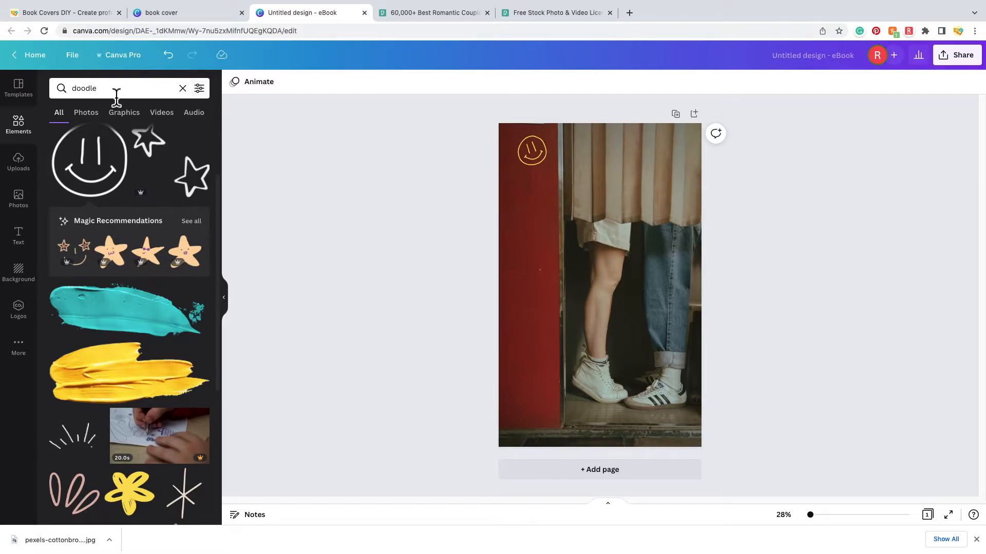
- Filter the doodle results to Animation > Static and browse the non-animated graphics
{"action": "left_click", "coordinate": [200, 89]}
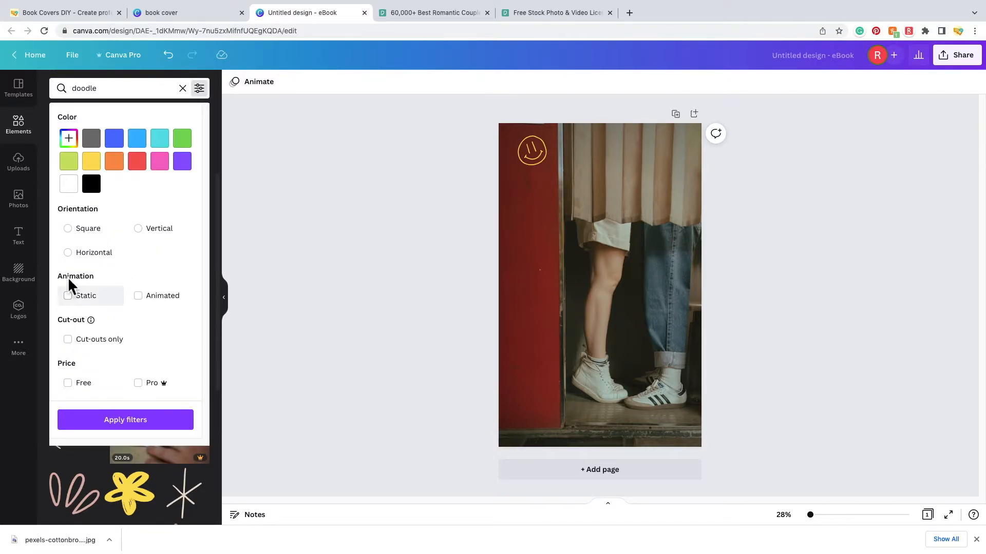
{"action": "left_click", "coordinate": [77, 302]}
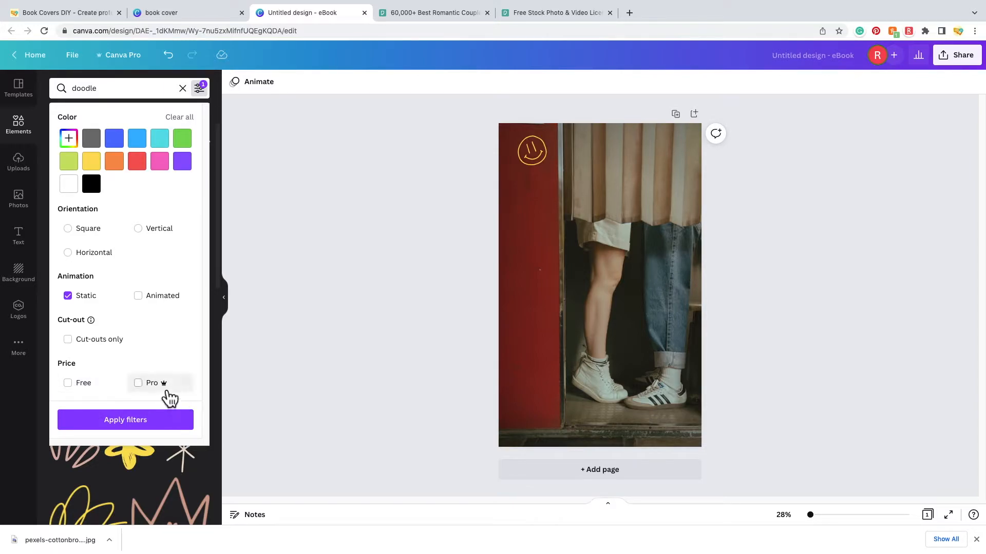
{"action": "left_click", "coordinate": [142, 429]}
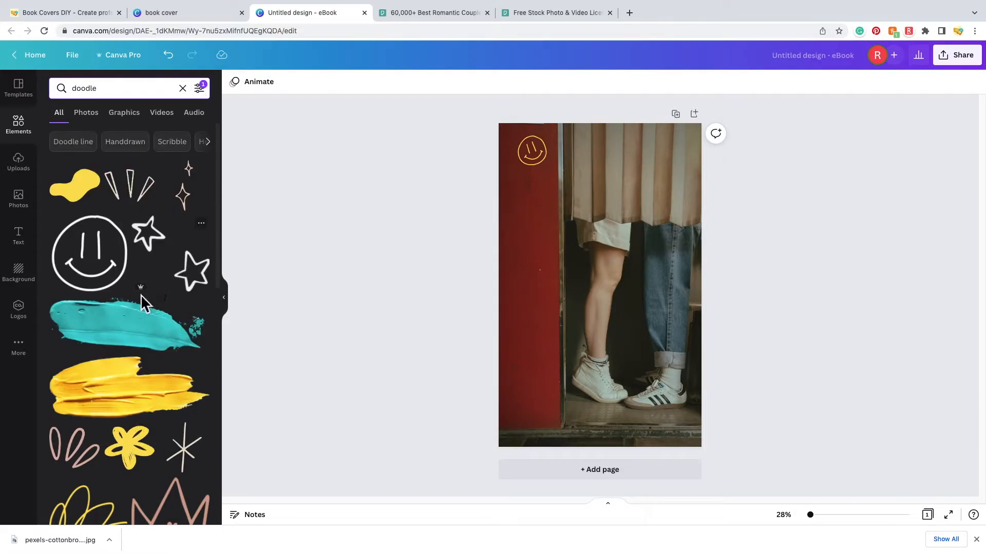
{"action": "scroll", "coordinate": [154, 308], "scroll_direction": "down", "scroll_amount": 5}
{"action": "scroll", "coordinate": [169, 326], "scroll_direction": "down", "scroll_amount": 5}
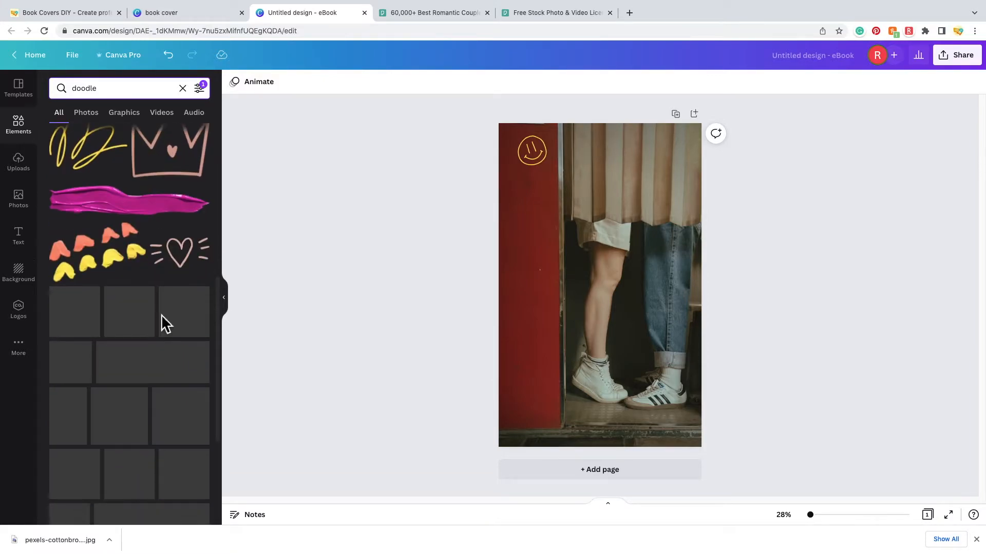
{"action": "scroll", "coordinate": [174, 410], "scroll_direction": "down", "scroll_amount": 1}
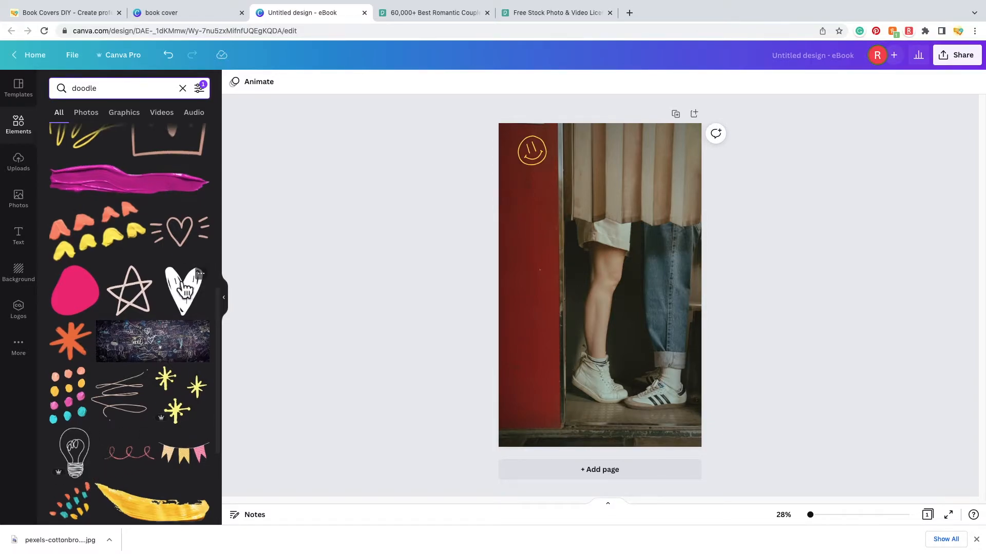
{"action": "scroll", "coordinate": [177, 291], "scroll_direction": "up", "scroll_amount": 8}
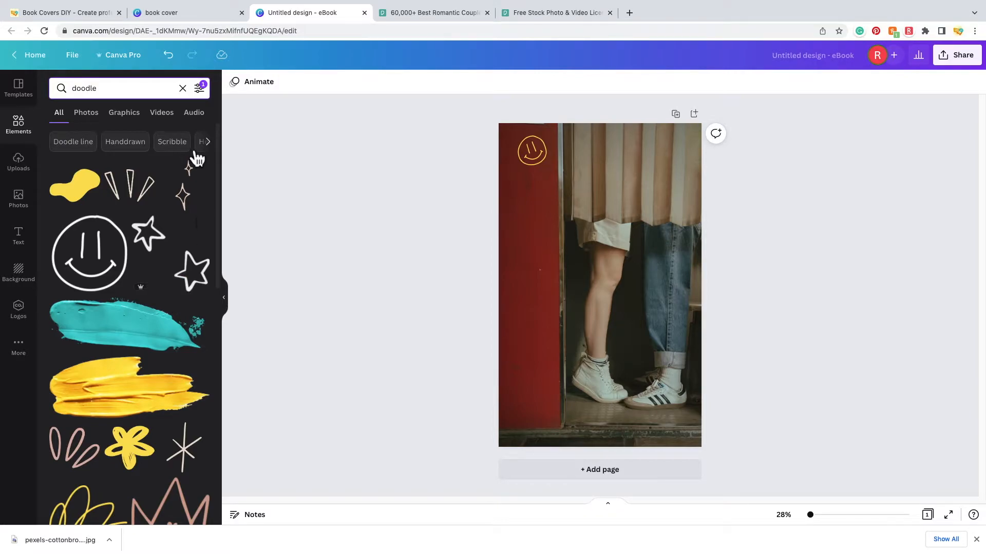
{"action": "left_click", "coordinate": [199, 88]}
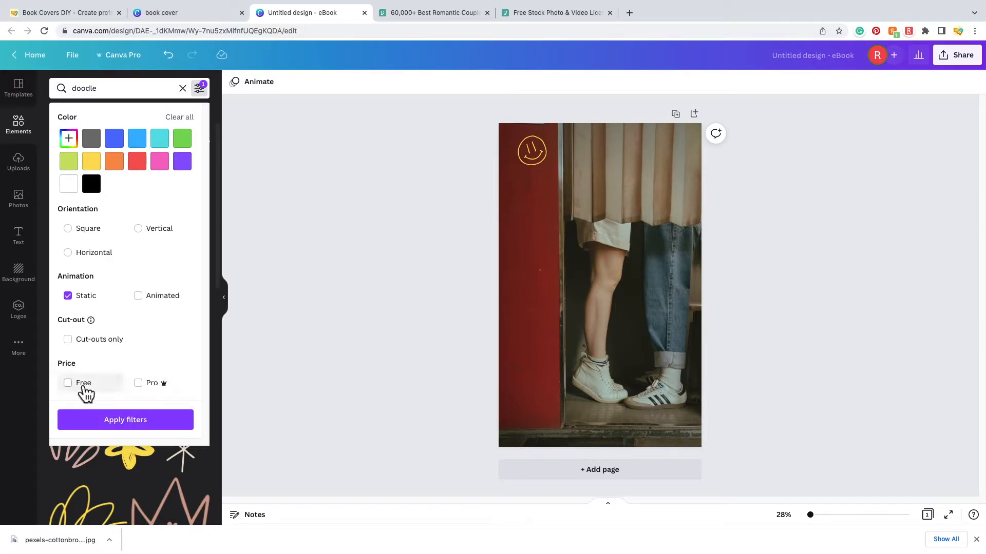
{"action": "left_click", "coordinate": [144, 435]}
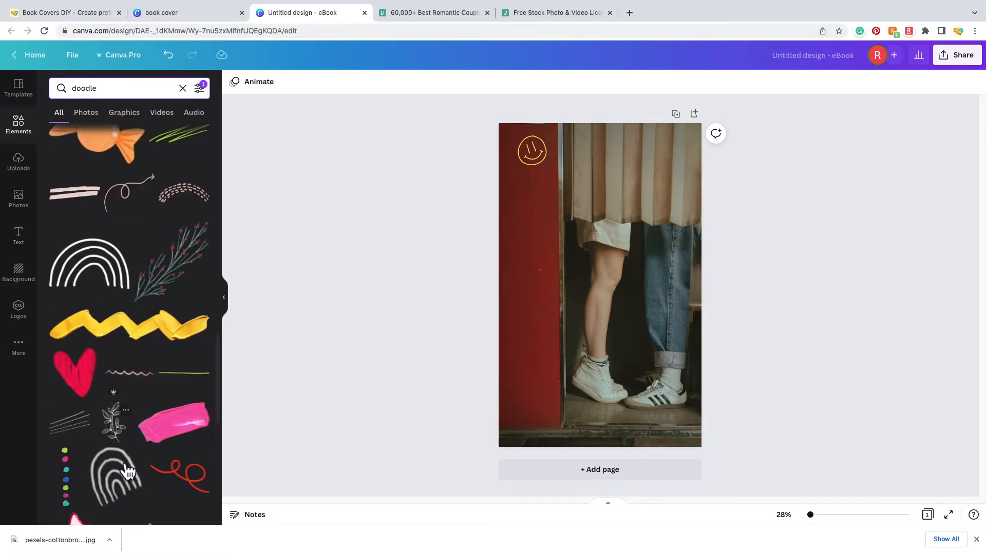
{"action": "scroll", "coordinate": [128, 471], "scroll_direction": "down", "scroll_amount": 5}
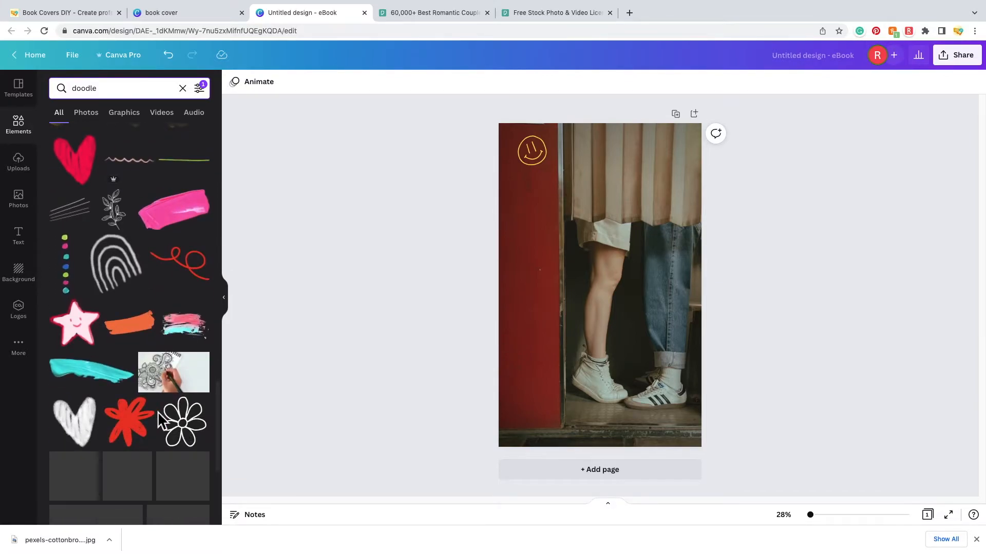
- Add the flower doodle, shrink it onto the bottom of the red door, and colour it orange
{"action": "left_click", "coordinate": [190, 433]}
{"action": "mouse_move", "coordinate": [640, 331]}
{"action": "left_mouse_down"}
{"action": "mouse_move", "coordinate": [585, 269]}
{"action": "mouse_move", "coordinate": [540, 308]}
{"action": "mouse_move", "coordinate": [534, 328]}
{"action": "mouse_move", "coordinate": [535, 284]}
{"action": "mouse_move", "coordinate": [530, 409]}
{"action": "mouse_move", "coordinate": [541, 424]}
{"action": "mouse_move", "coordinate": [520, 404]}
{"action": "mouse_move", "coordinate": [527, 410]}
{"action": "left_mouse_up"}
{"action": "left_click", "coordinate": [235, 85]}
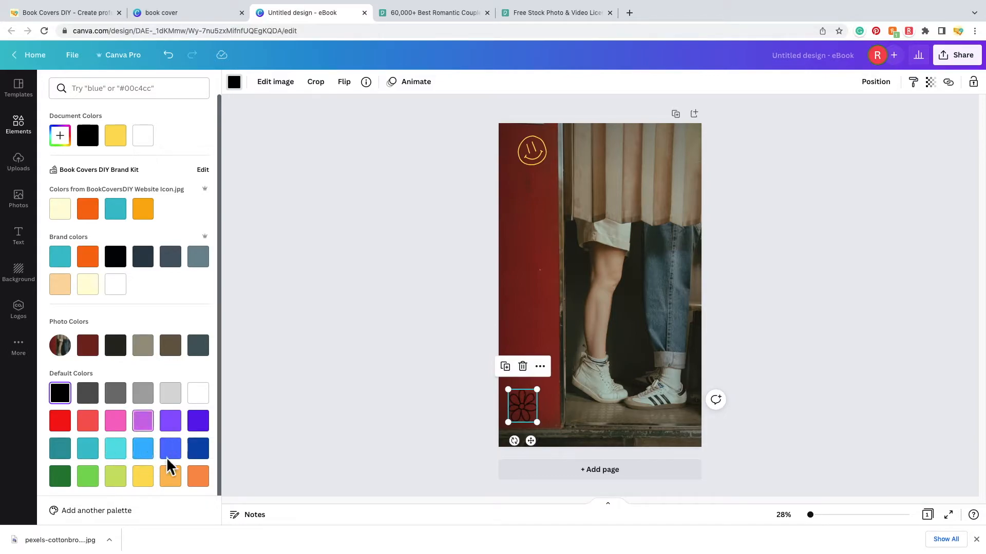
{"action": "left_click", "coordinate": [206, 484]}
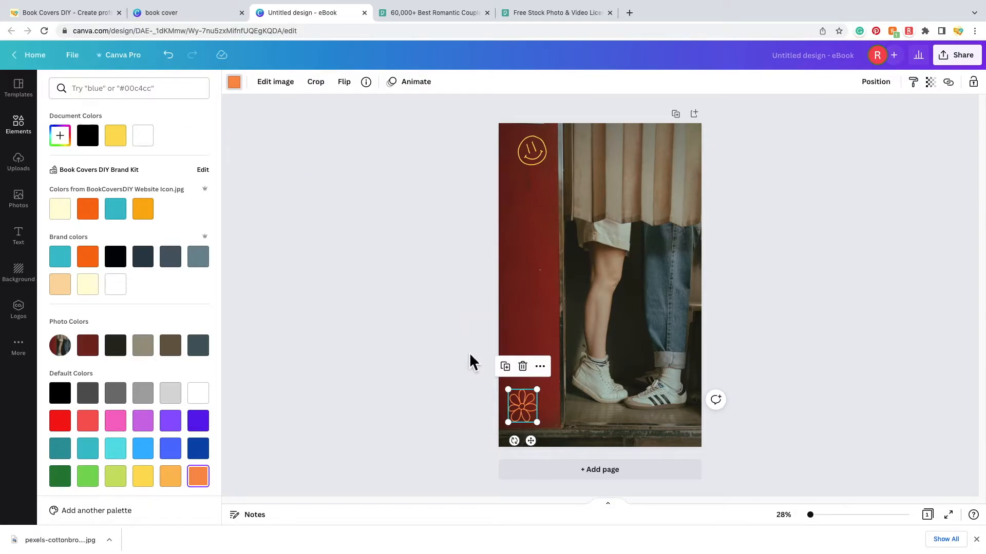
{"action": "left_click", "coordinate": [442, 348]}
- Add a small pink hearts doodle midway down the red strip, above the flower
{"action": "scroll", "coordinate": [132, 264], "scroll_direction": "down", "scroll_amount": 5}
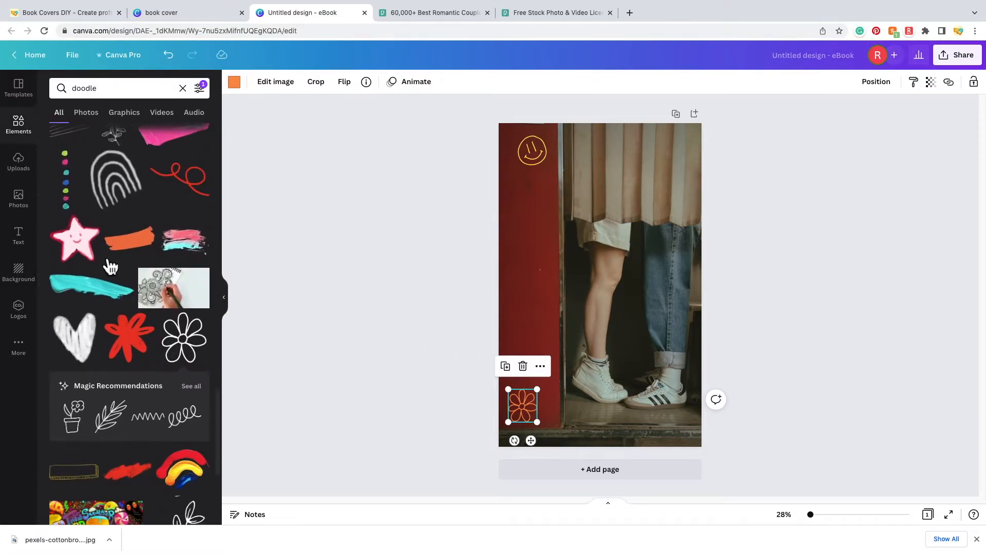
{"action": "scroll", "coordinate": [125, 251], "scroll_direction": "down", "scroll_amount": 3}
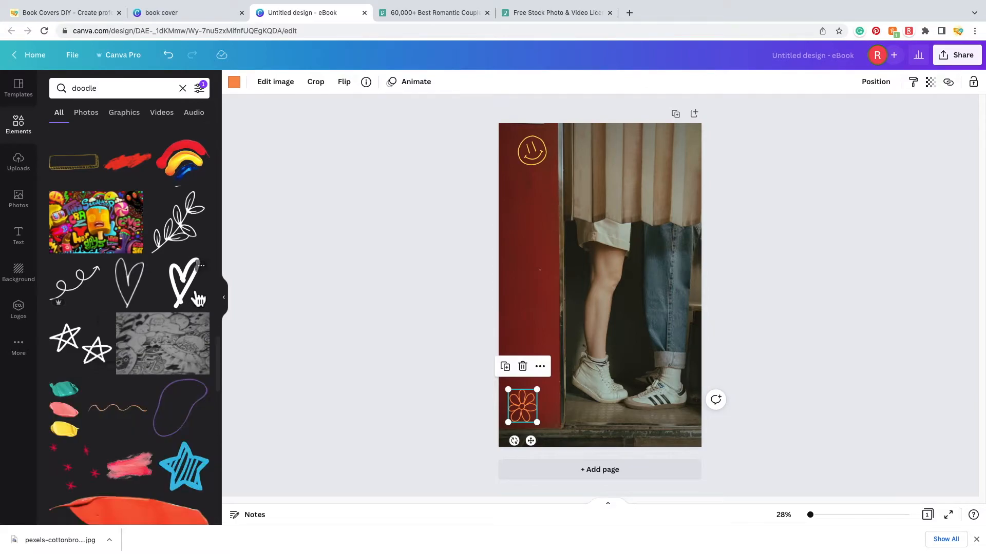
{"action": "scroll", "coordinate": [154, 293], "scroll_direction": "down", "scroll_amount": 4}
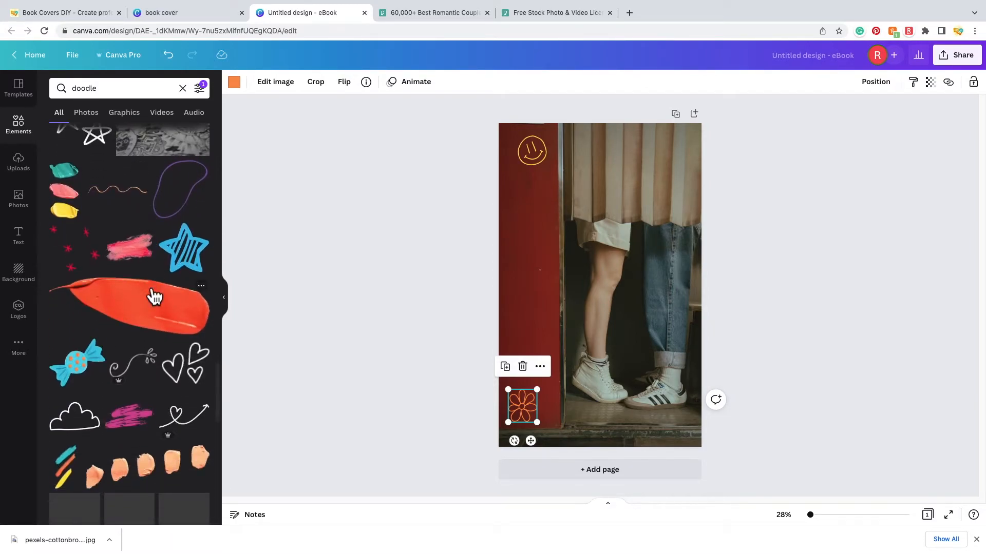
{"action": "left_click", "coordinate": [196, 375]}
{"action": "left_click_drag", "start_coordinate": [616, 288], "coordinate": [561, 253]}
{"action": "mouse_move", "coordinate": [586, 285]}
{"action": "left_mouse_down"}
{"action": "mouse_move", "coordinate": [550, 273]}
{"action": "mouse_move", "coordinate": [551, 258]}
{"action": "mouse_move", "coordinate": [531, 282]}
{"action": "mouse_move", "coordinate": [550, 299]}
{"action": "left_mouse_up"}
{"action": "left_click", "coordinate": [533, 285]}
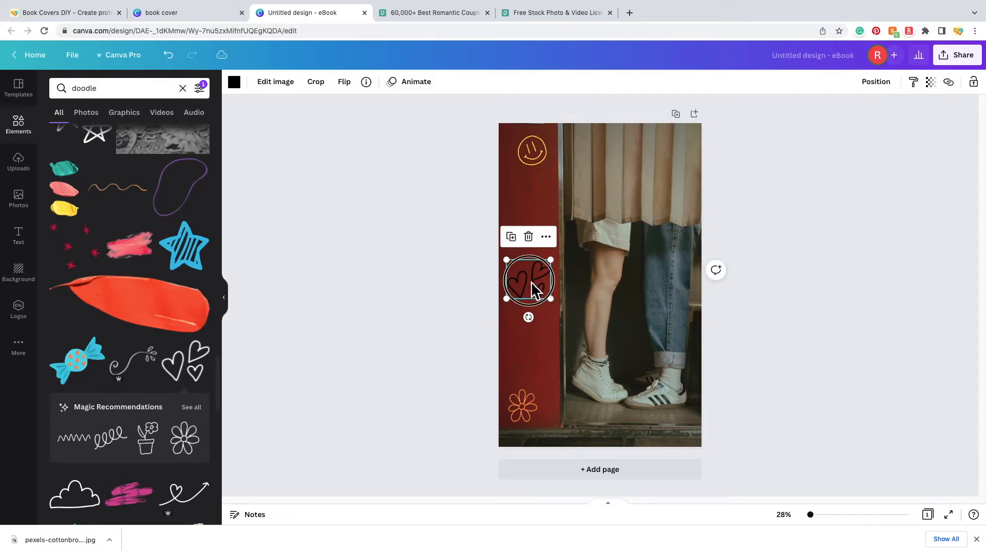
{"action": "left_click", "coordinate": [234, 83]}
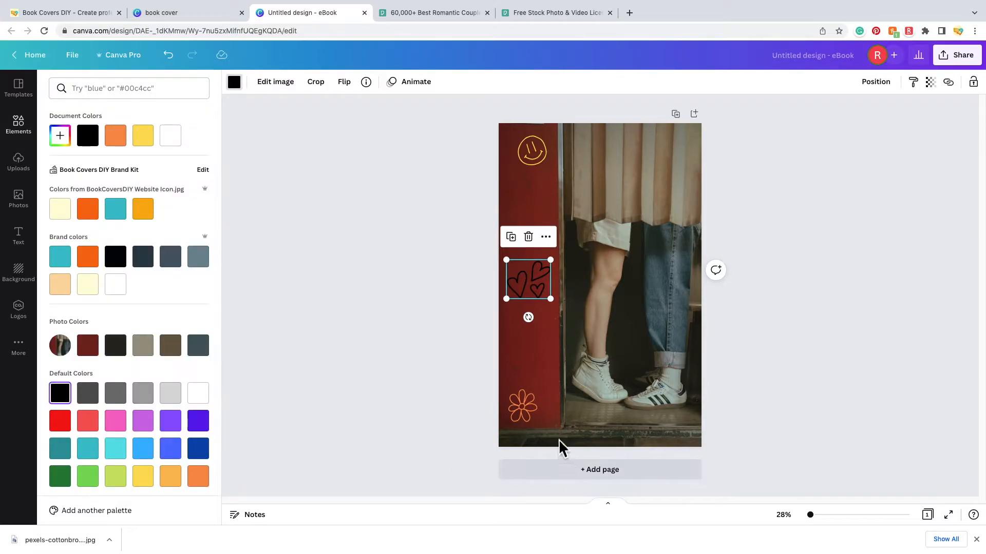
{"action": "left_click", "coordinate": [123, 424]}
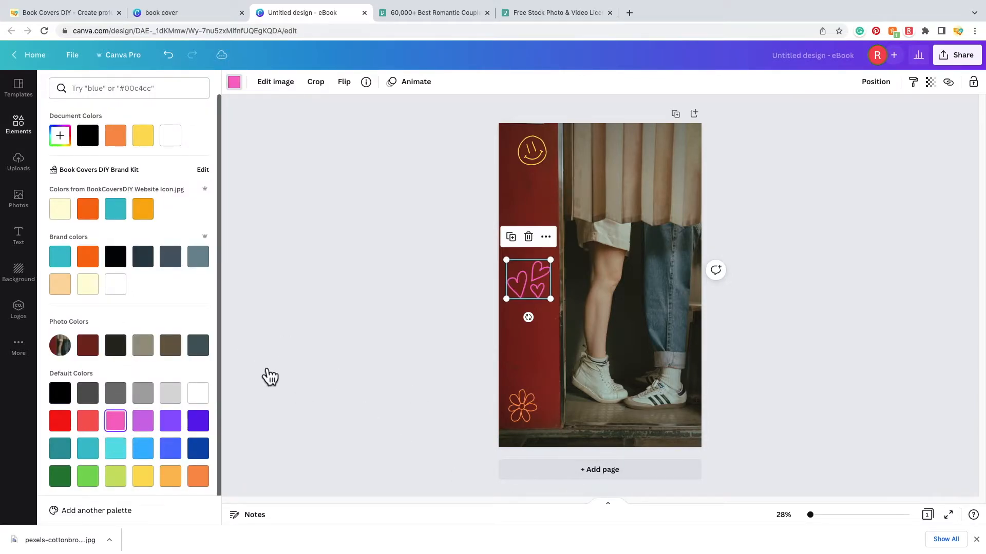
{"action": "left_click", "coordinate": [549, 349]}
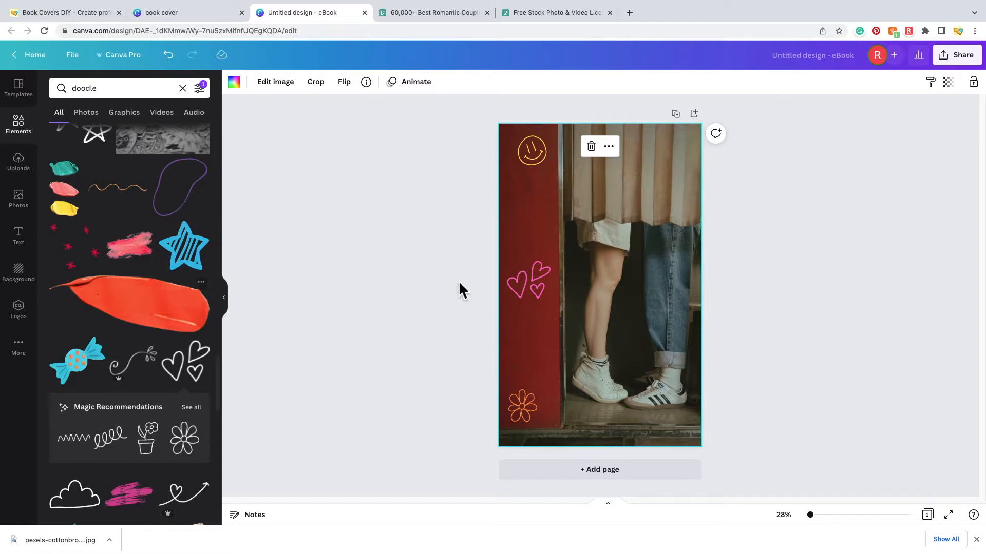
- Add a small, slightly tilted teal lightning-bolt doodle between the hearts and the flower
{"action": "scroll", "coordinate": [198, 370], "scroll_direction": "down", "scroll_amount": 3}
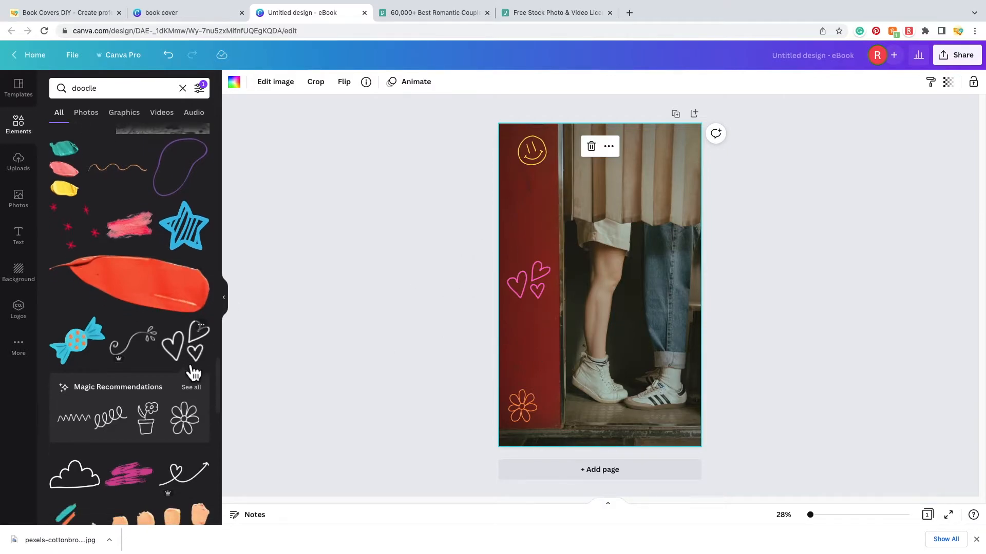
{"action": "scroll", "coordinate": [194, 371], "scroll_direction": "down", "scroll_amount": 4}
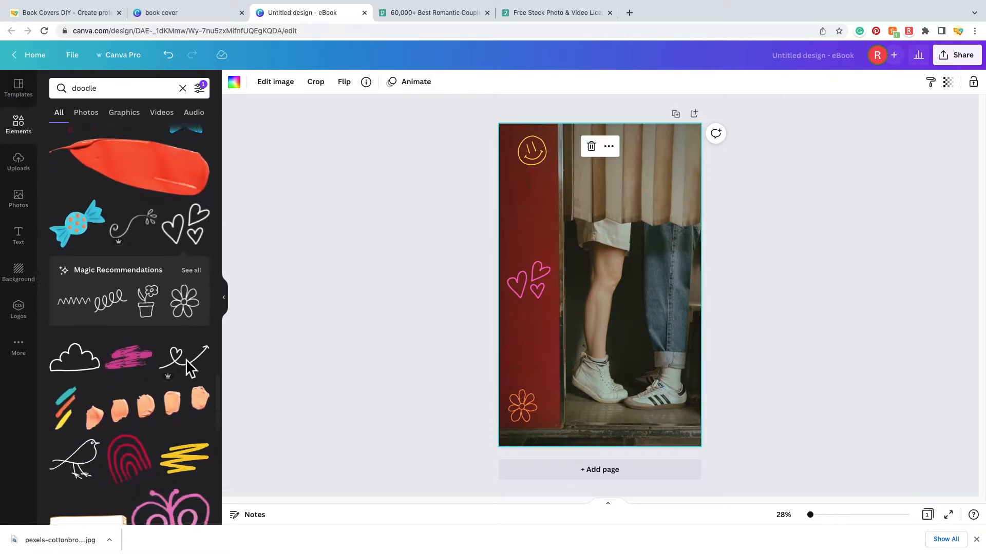
{"action": "scroll", "coordinate": [192, 397], "scroll_direction": "down", "scroll_amount": 10}
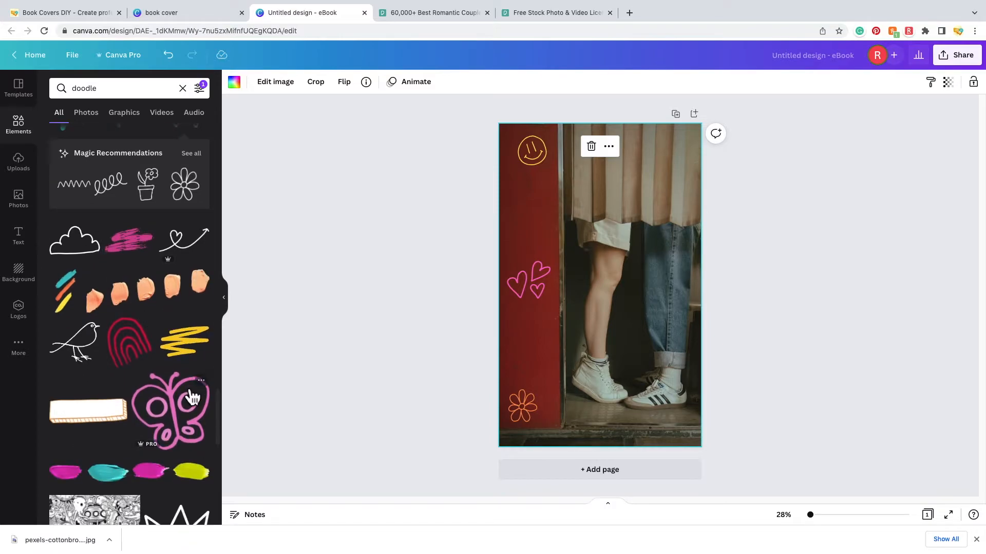
{"action": "left_click", "coordinate": [79, 293]}
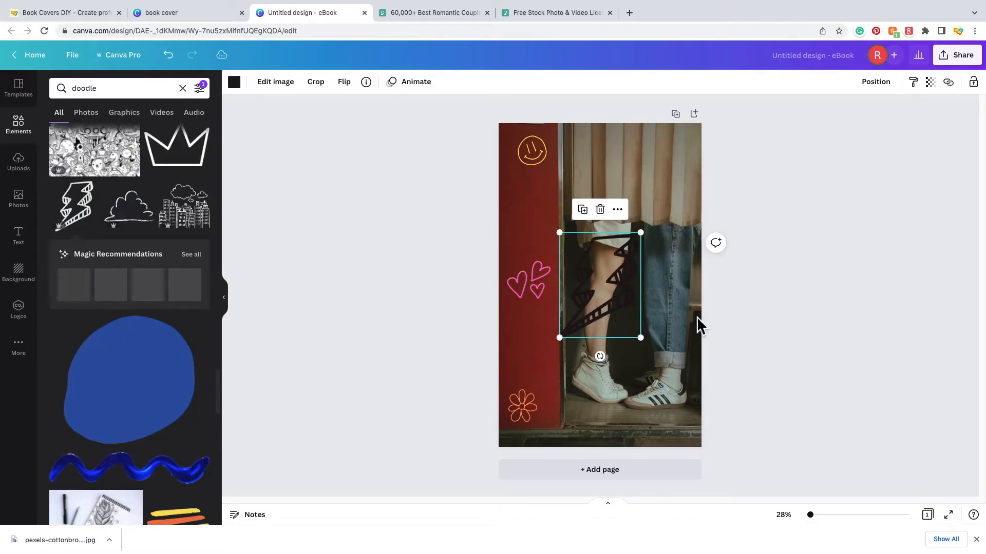
{"action": "mouse_move", "coordinate": [642, 339]}
{"action": "left_mouse_down"}
{"action": "mouse_move", "coordinate": [611, 282]}
{"action": "mouse_move", "coordinate": [596, 280]}
{"action": "left_mouse_up"}
{"action": "left_click_drag", "start_coordinate": [539, 216], "coordinate": [532, 209]}
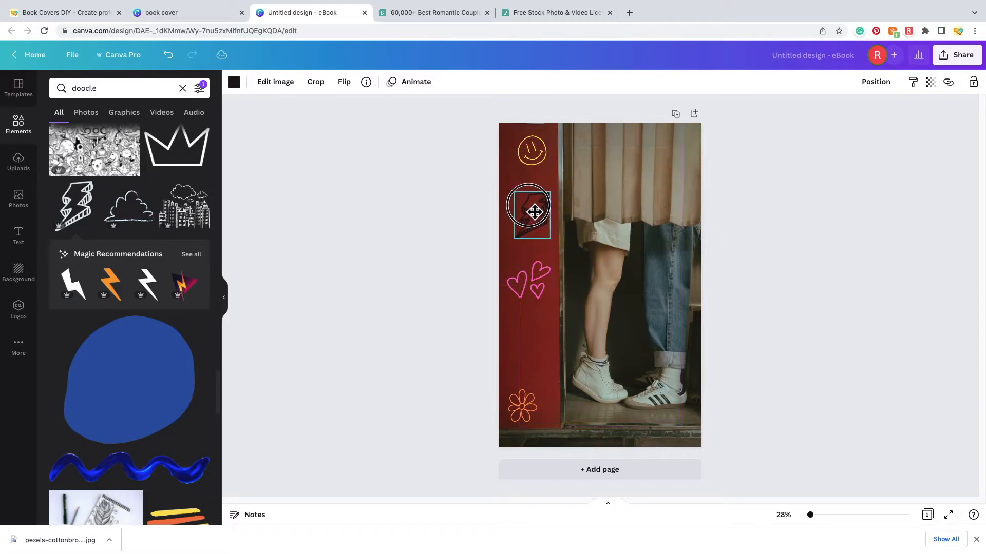
{"action": "mouse_move", "coordinate": [558, 244]}
{"action": "left_mouse_down"}
{"action": "mouse_move", "coordinate": [525, 212]}
{"action": "mouse_move", "coordinate": [547, 304]}
{"action": "mouse_move", "coordinate": [542, 350]}
{"action": "left_mouse_up"}
{"action": "left_click", "coordinate": [234, 82]}
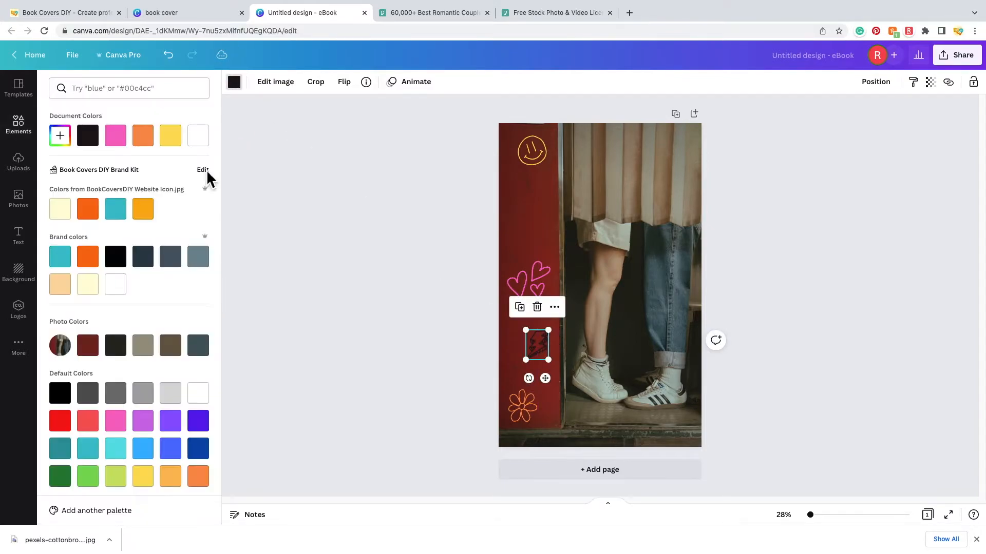
{"action": "left_click", "coordinate": [116, 209]}
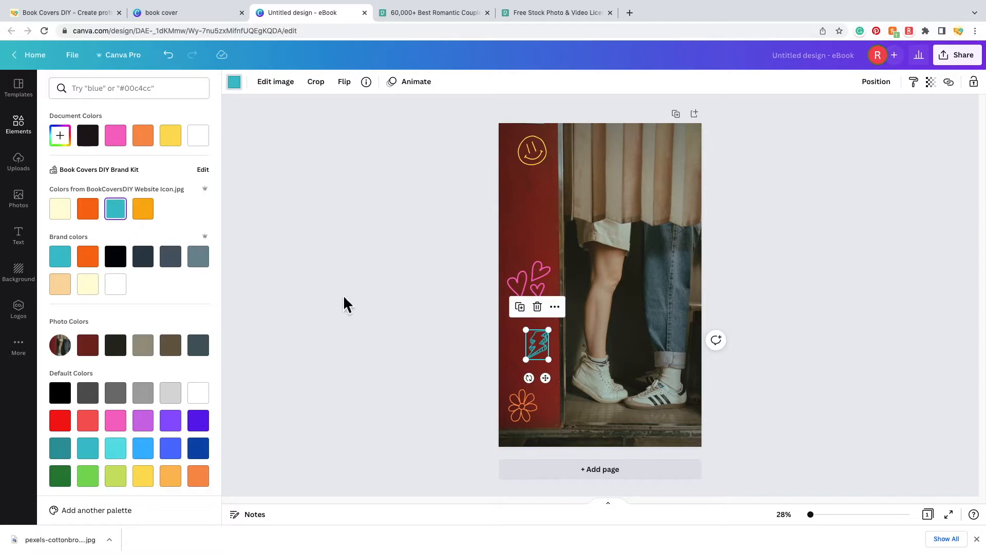
{"action": "left_click_drag", "start_coordinate": [529, 380], "coordinate": [544, 387]}
{"action": "left_click", "coordinate": [442, 348]}
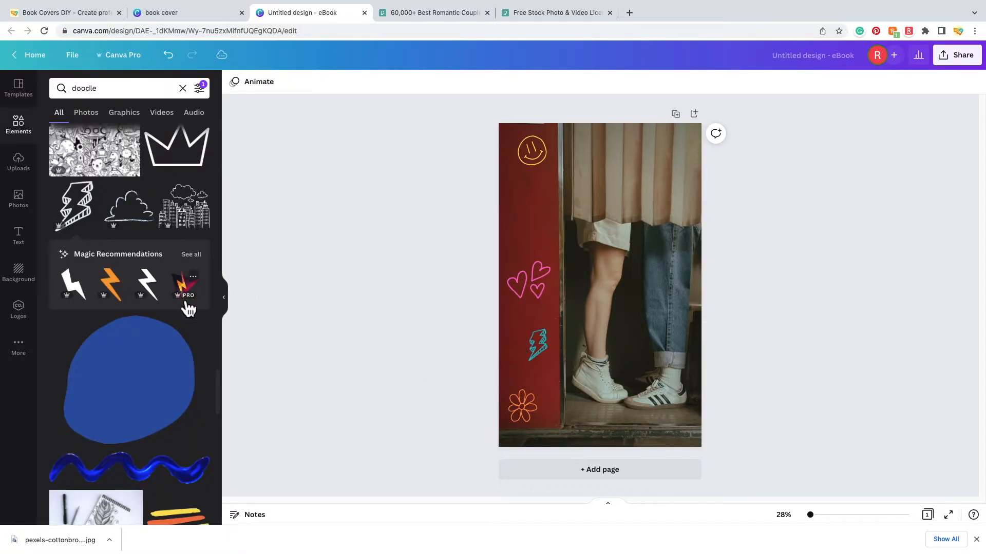
- Add a small teal crown doodle on the red strip just below the smiley
{"action": "scroll", "coordinate": [204, 241], "scroll_direction": "up", "scroll_amount": 8}
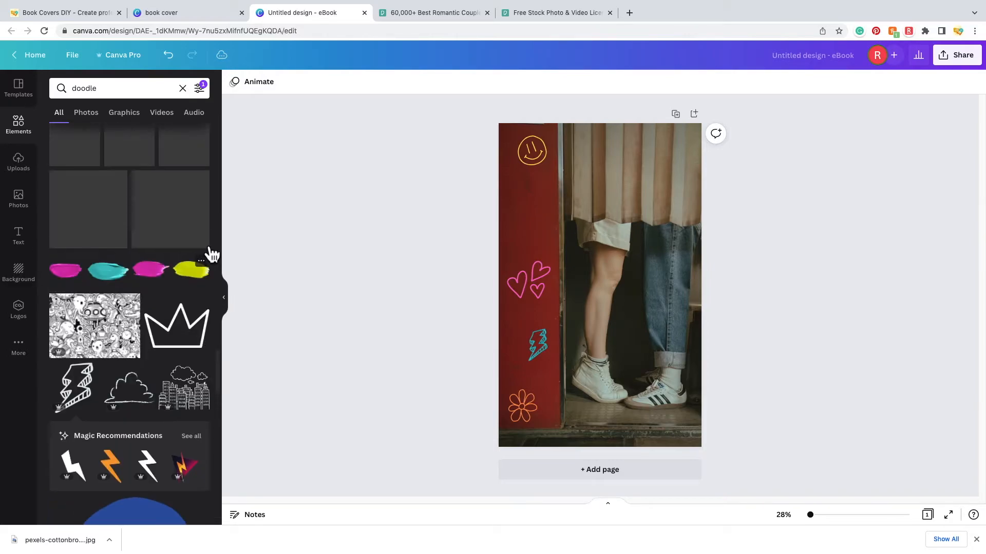
{"action": "scroll", "coordinate": [212, 254], "scroll_direction": "down", "scroll_amount": 5}
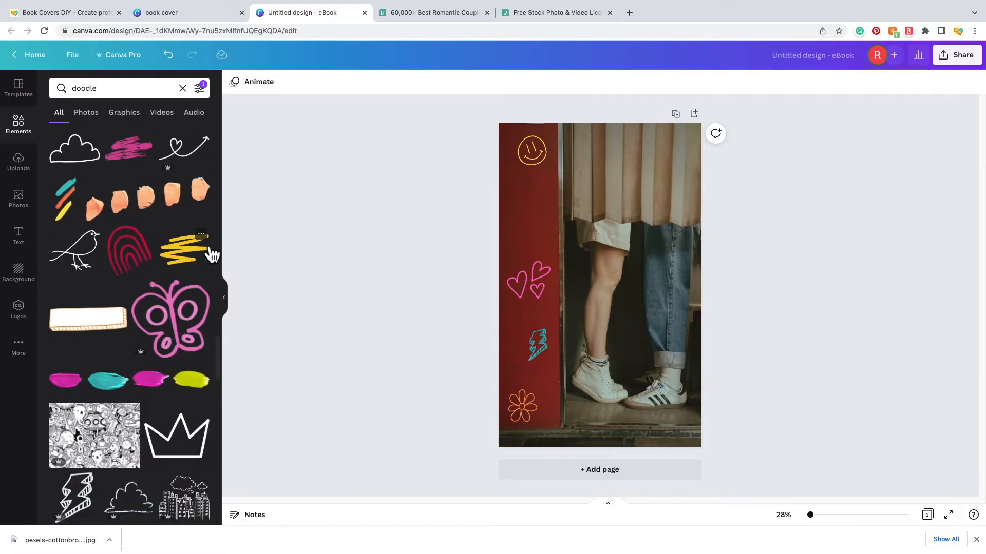
{"action": "left_click", "coordinate": [190, 345]}
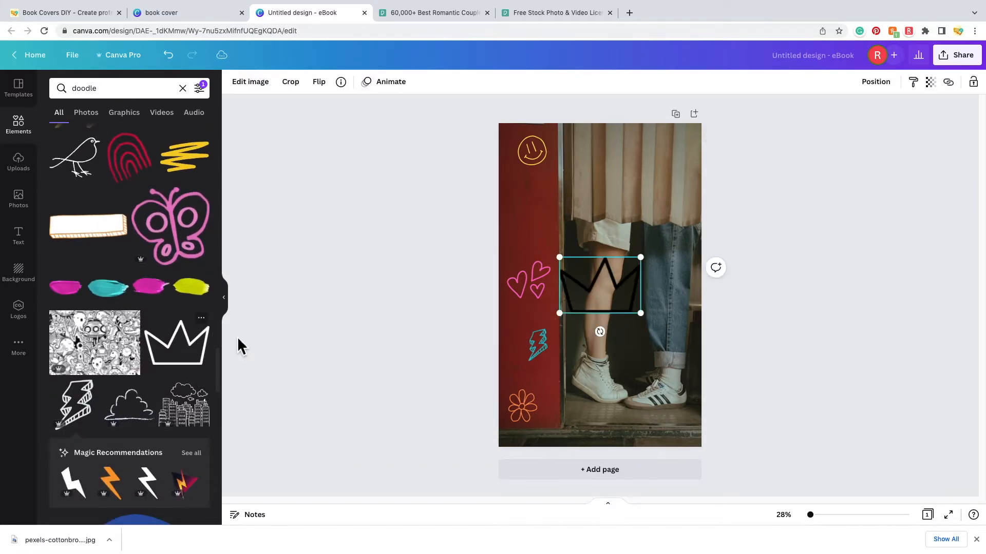
{"action": "left_click_drag", "start_coordinate": [643, 312], "coordinate": [536, 225]}
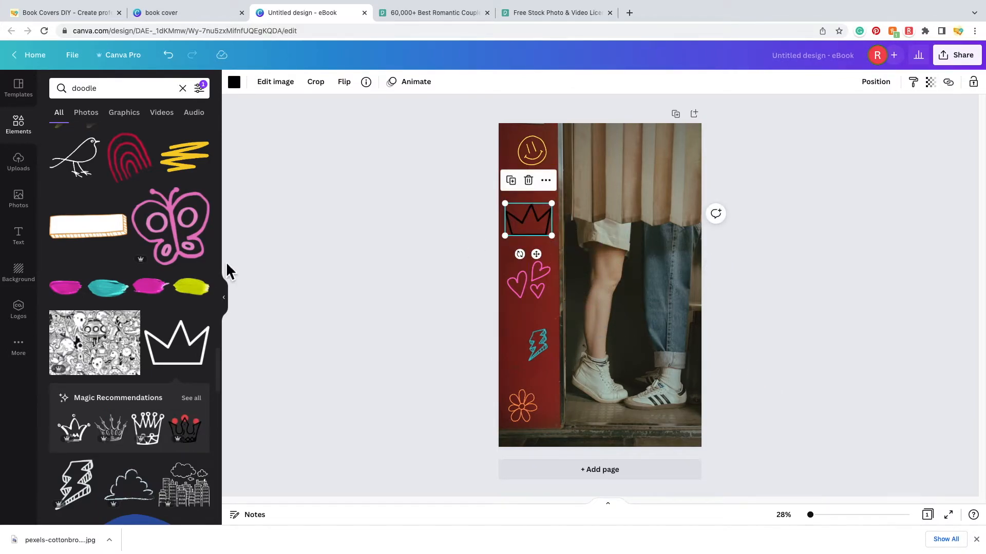
{"action": "scroll", "coordinate": [164, 288], "scroll_direction": "up", "scroll_amount": 5}
{"action": "scroll", "coordinate": [164, 285], "scroll_direction": "up", "scroll_amount": 3}
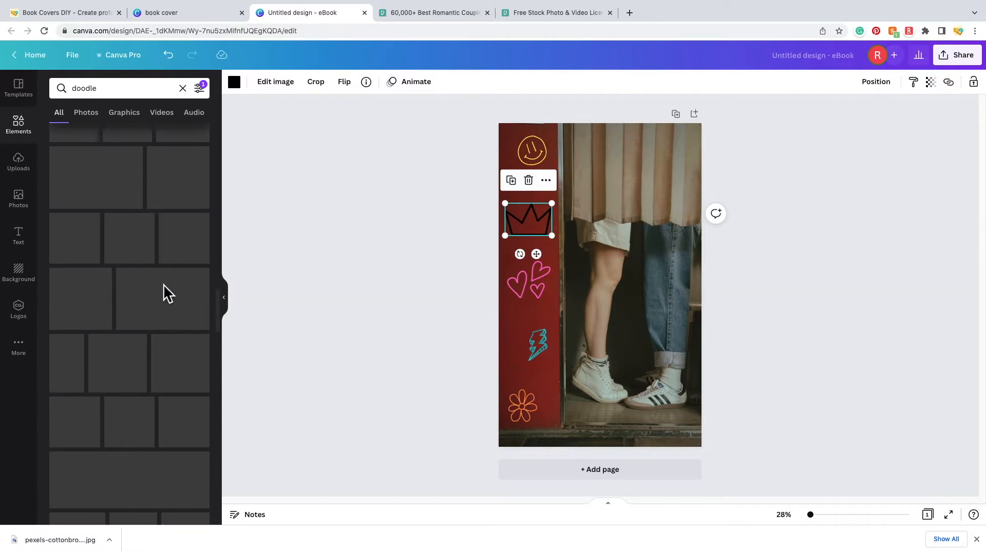
{"action": "scroll", "coordinate": [163, 285], "scroll_direction": "down", "scroll_amount": 10}
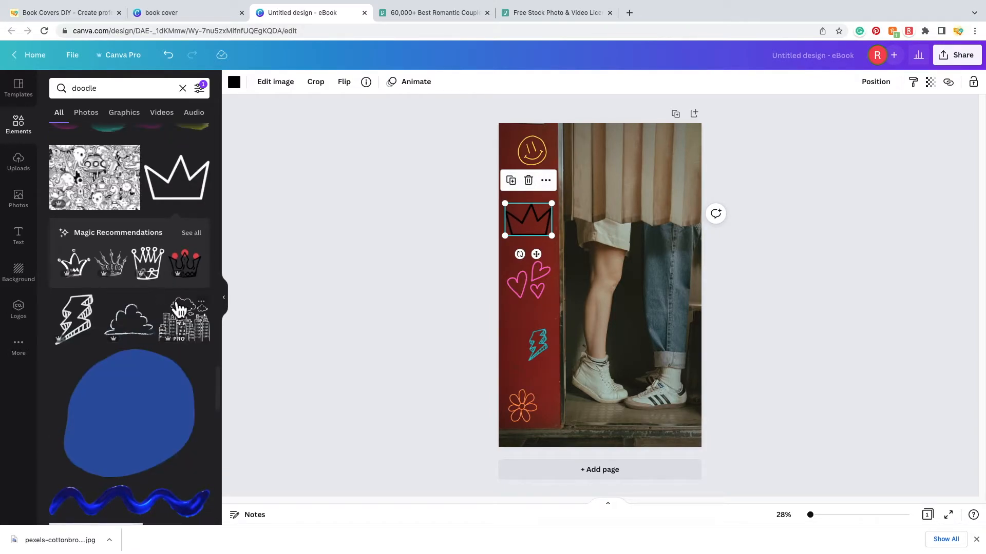
{"action": "scroll", "coordinate": [167, 293], "scroll_direction": "up", "scroll_amount": 5}
{"action": "left_click_drag", "start_coordinate": [551, 236], "coordinate": [524, 213]}
{"action": "left_click_drag", "start_coordinate": [513, 248], "coordinate": [522, 248]}
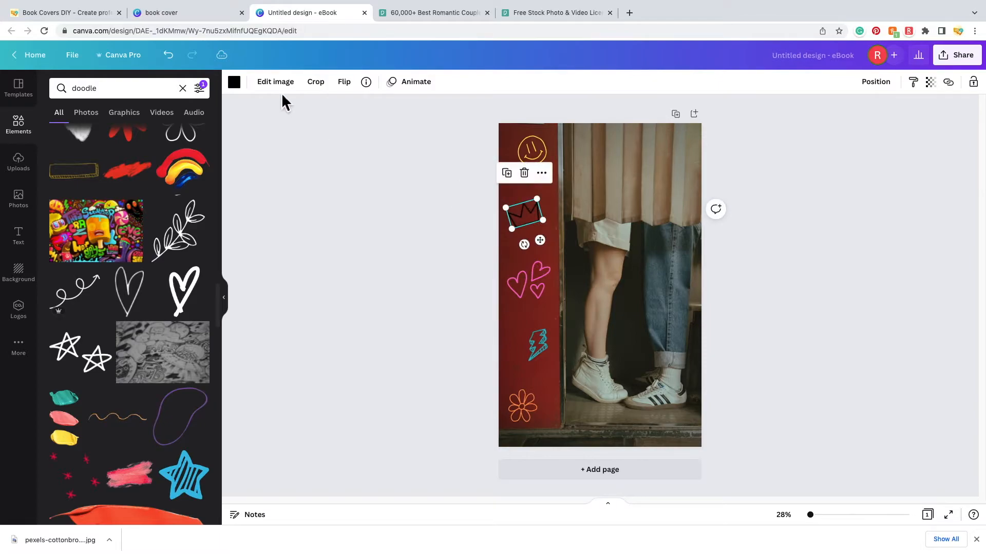
{"action": "left_click", "coordinate": [234, 83]}
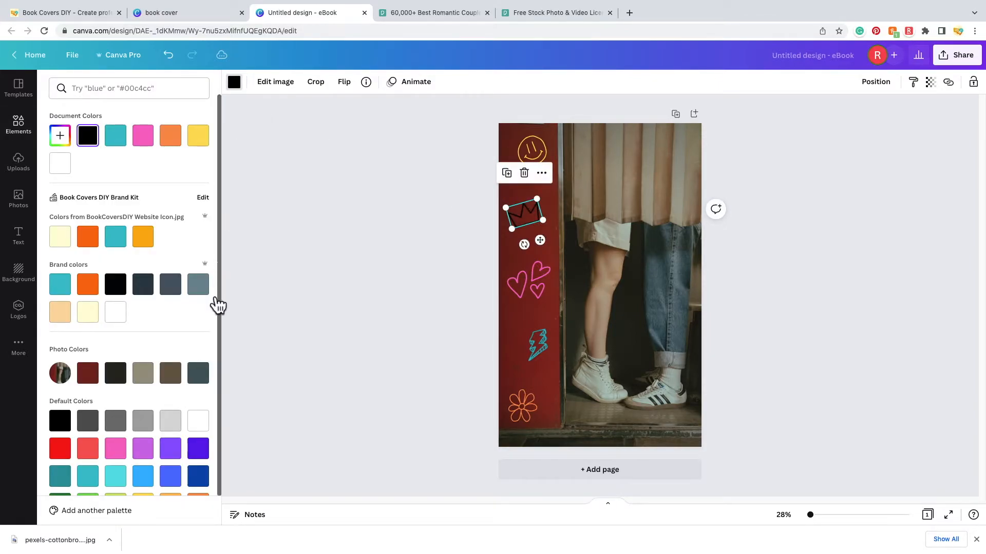
{"action": "scroll", "coordinate": [185, 315], "scroll_direction": "down", "scroll_amount": 1}
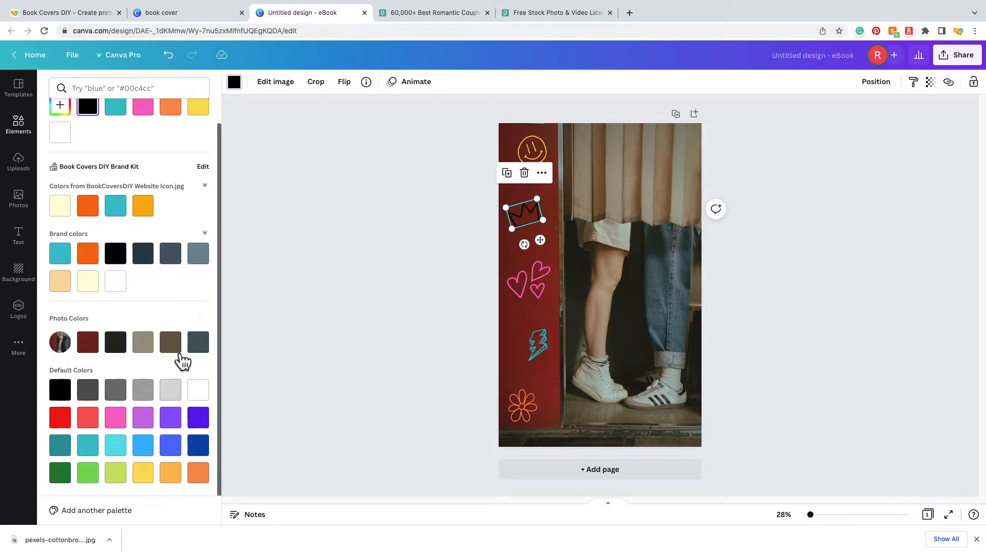
{"action": "left_click", "coordinate": [144, 421]}
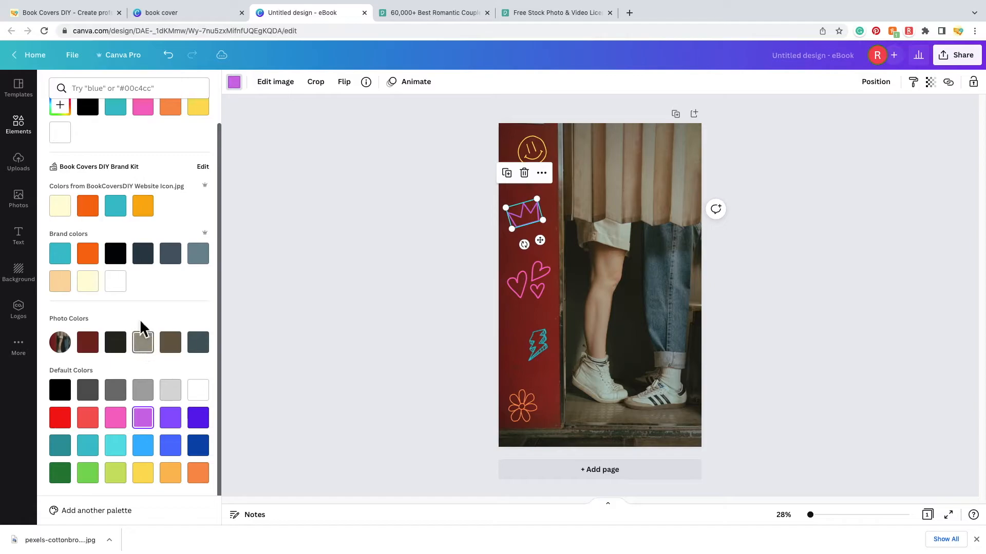
{"action": "left_click", "coordinate": [119, 212]}
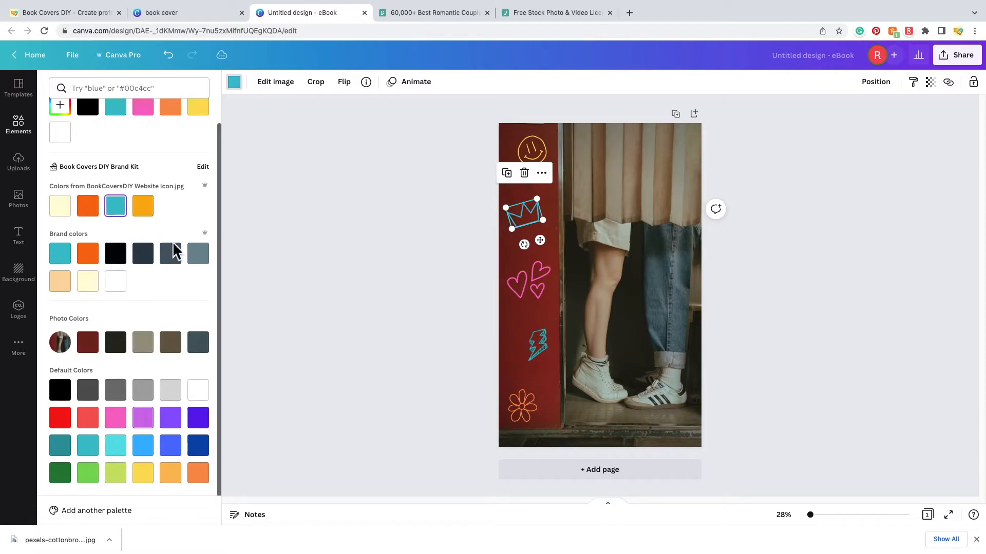
- Recolour the lightning-bolt doodle white
{"action": "left_click", "coordinate": [544, 349]}
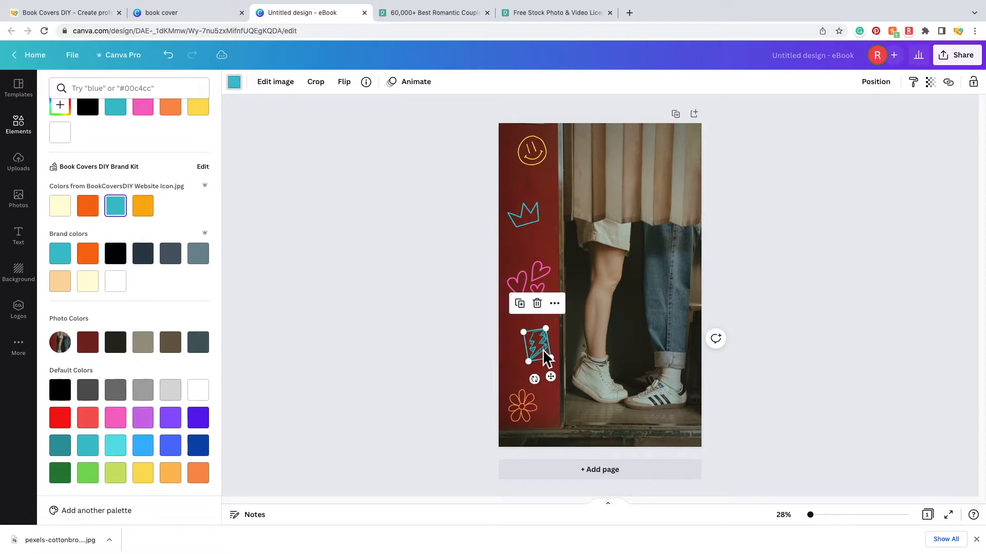
{"action": "left_click", "coordinate": [87, 475]}
{"action": "left_click", "coordinate": [198, 420]}
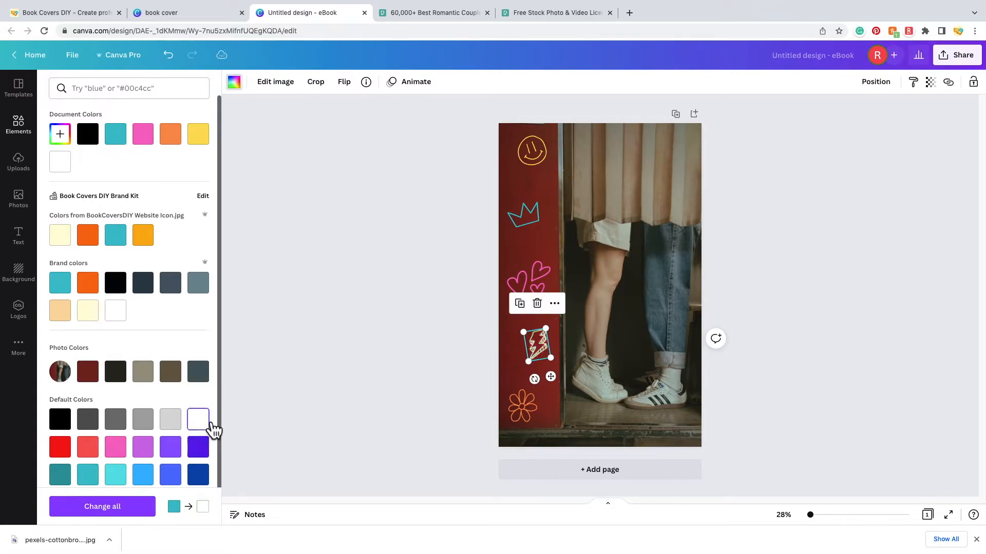
{"action": "left_click", "coordinate": [411, 309]}
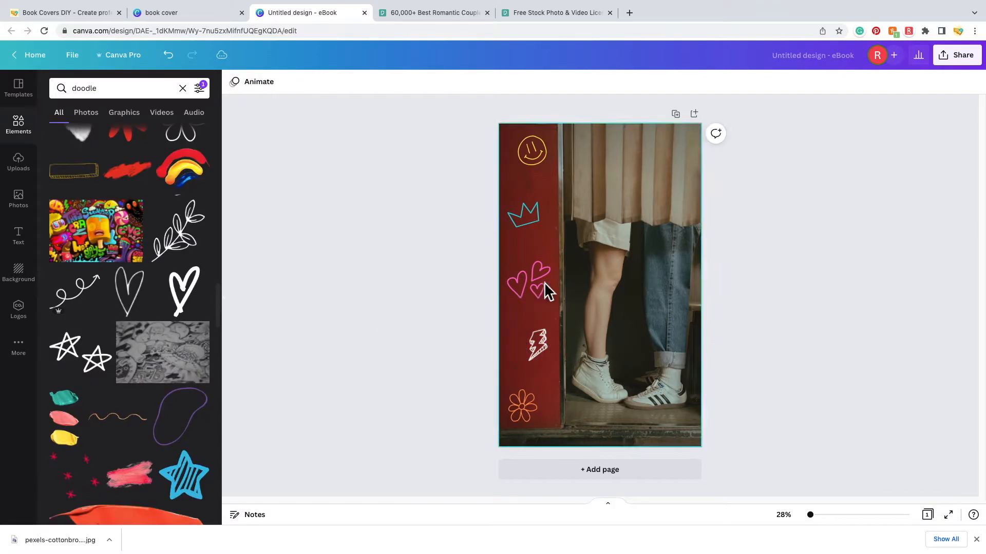
- Nudge the hearts doodle up slightly and shrink the crown doodle a little
{"action": "left_click_drag", "start_coordinate": [540, 285], "coordinate": [545, 283]}
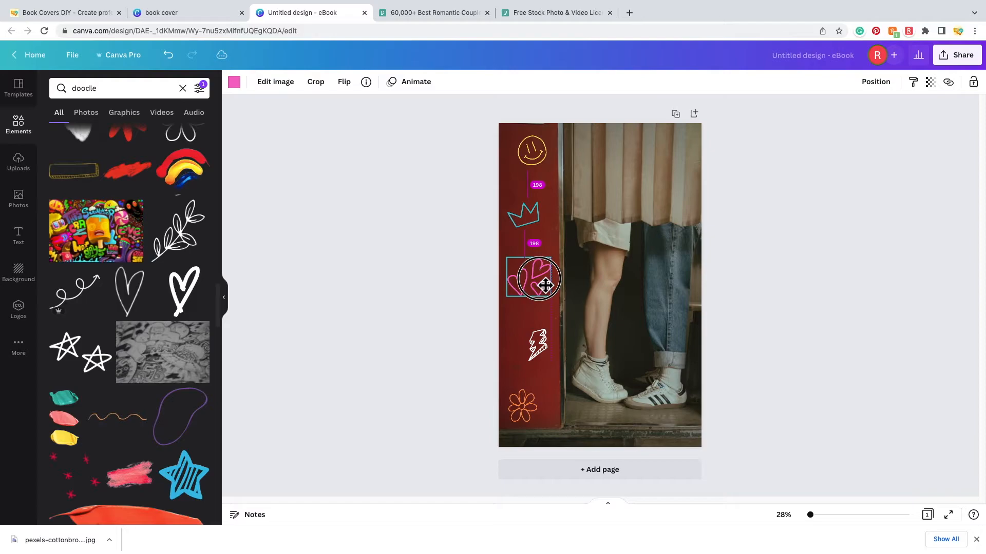
{"action": "left_click_drag", "start_coordinate": [545, 285], "coordinate": [545, 285]}
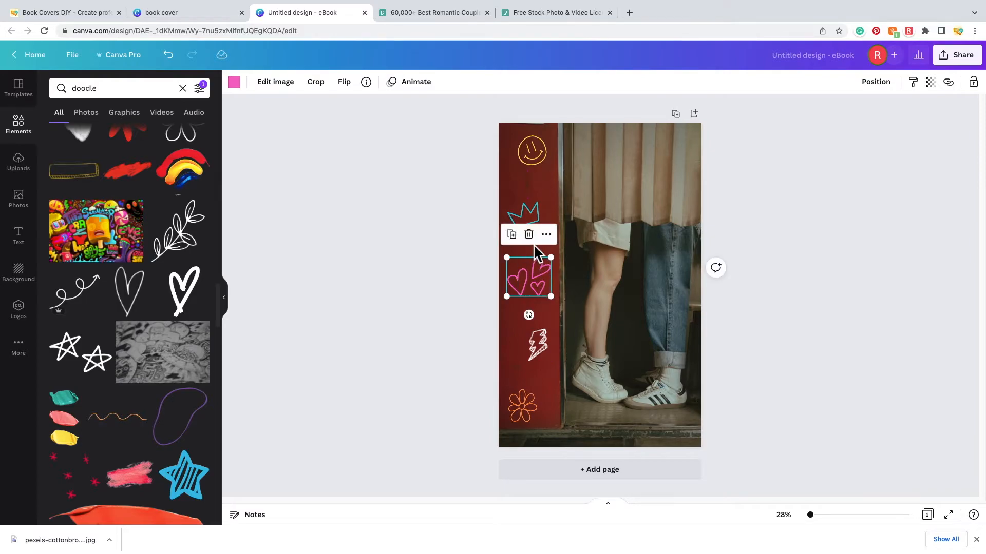
{"action": "left_click", "coordinate": [531, 214]}
{"action": "left_click_drag", "start_coordinate": [544, 222], "coordinate": [538, 219]}
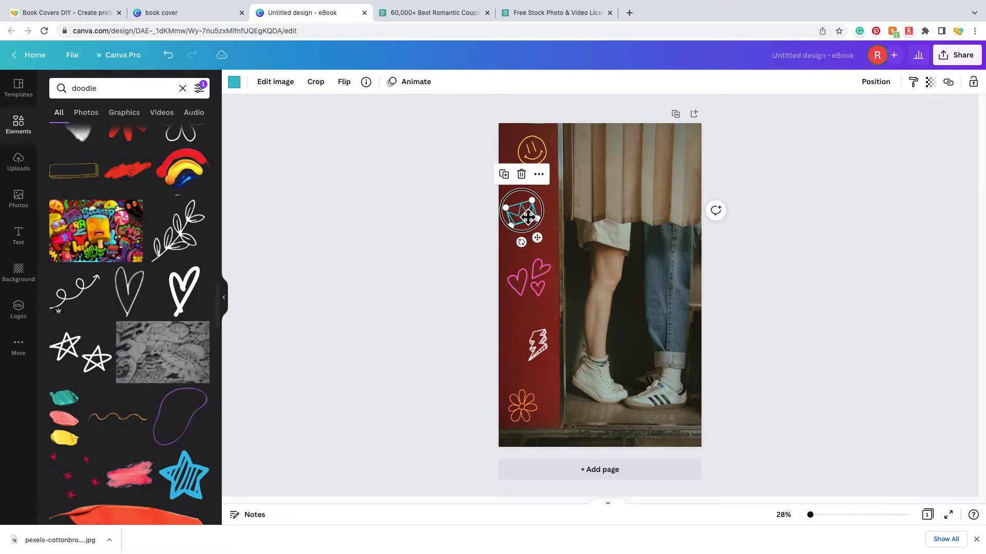
{"action": "left_click", "coordinate": [400, 358]}
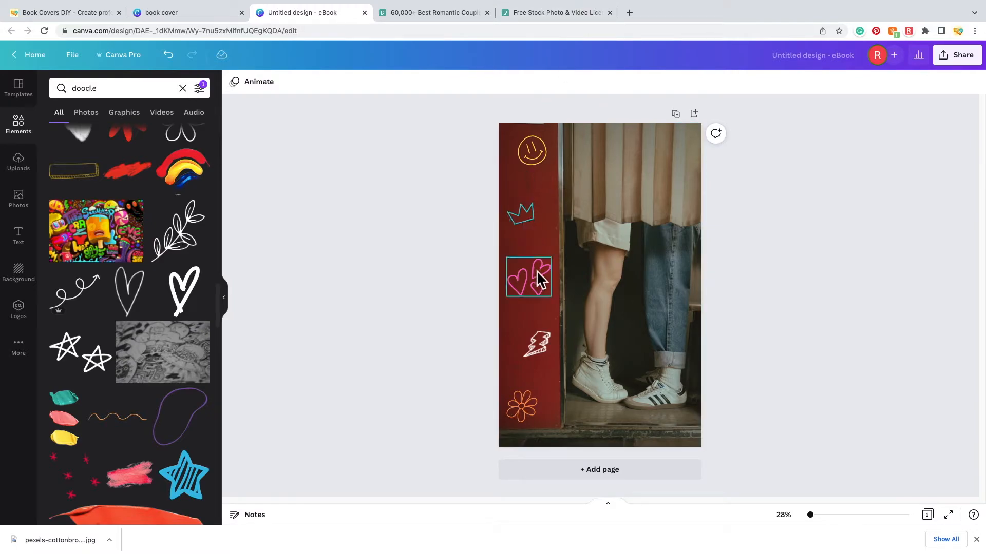
{"action": "left_click_drag", "start_coordinate": [537, 270], "coordinate": [546, 284]}
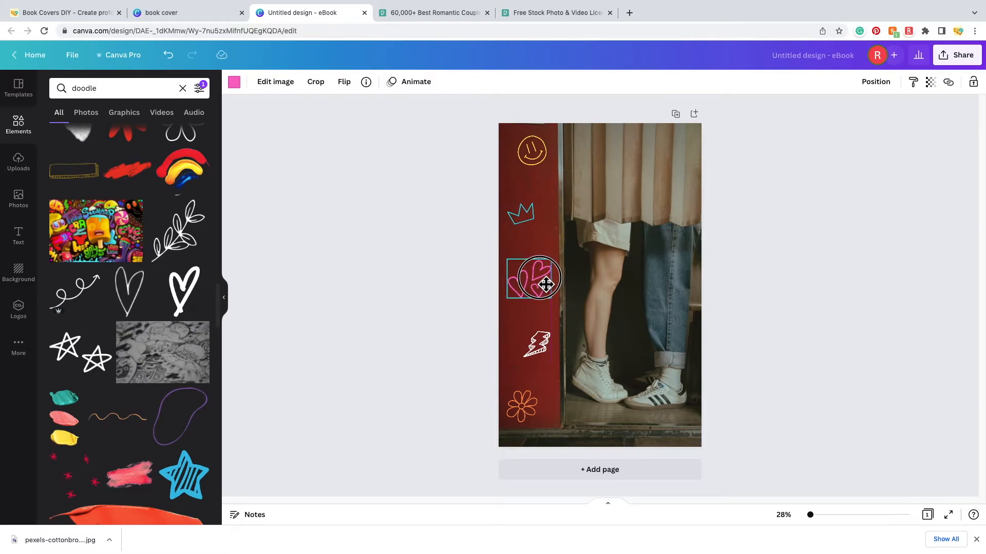
{"action": "left_click_drag", "start_coordinate": [546, 284], "coordinate": [546, 283]}
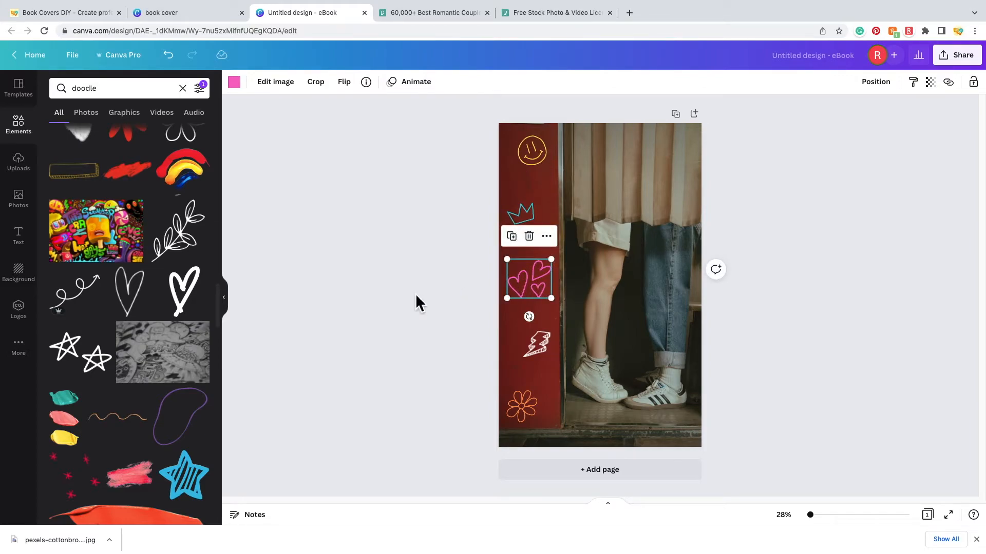
{"action": "left_click", "coordinate": [416, 295]}
- Tilt the smiley doodle about 13°, then bring up the Text styles
{"action": "left_click", "coordinate": [532, 152]}
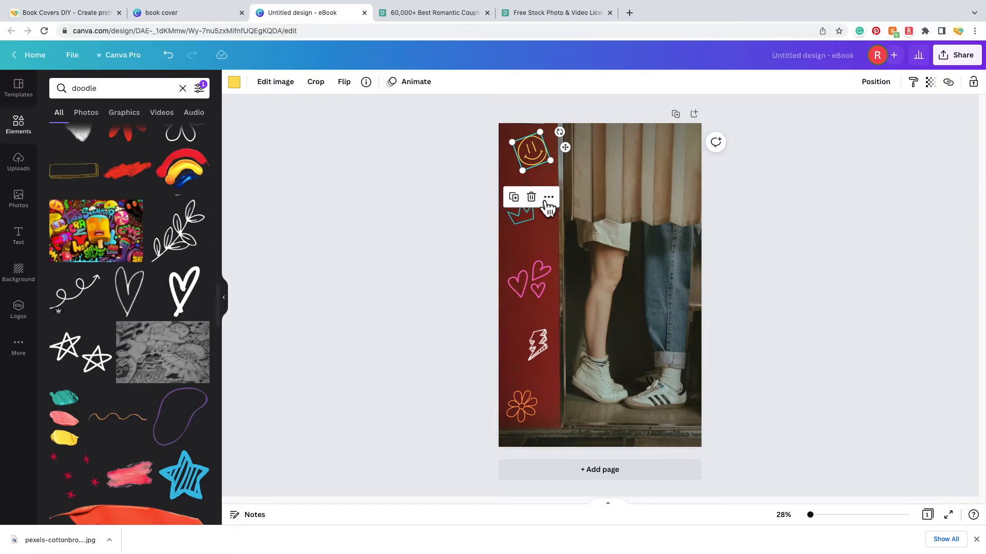
{"action": "mouse_move", "coordinate": [559, 132]}
{"action": "left_mouse_down"}
{"action": "mouse_move", "coordinate": [565, 159]}
{"action": "mouse_move", "coordinate": [541, 159]}
{"action": "left_mouse_up"}
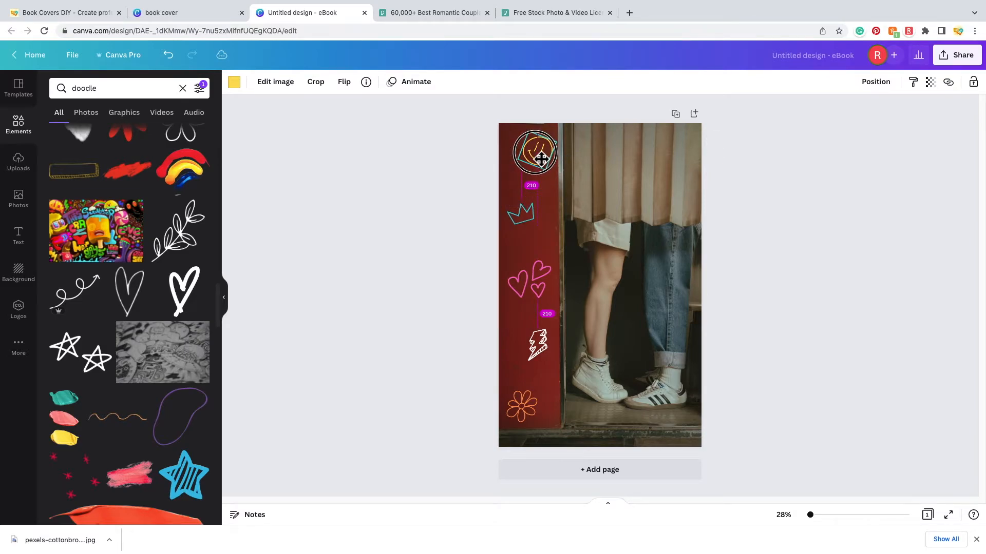
{"action": "left_click_drag", "start_coordinate": [541, 159], "coordinate": [543, 156]}
{"action": "left_click", "coordinate": [391, 194]}
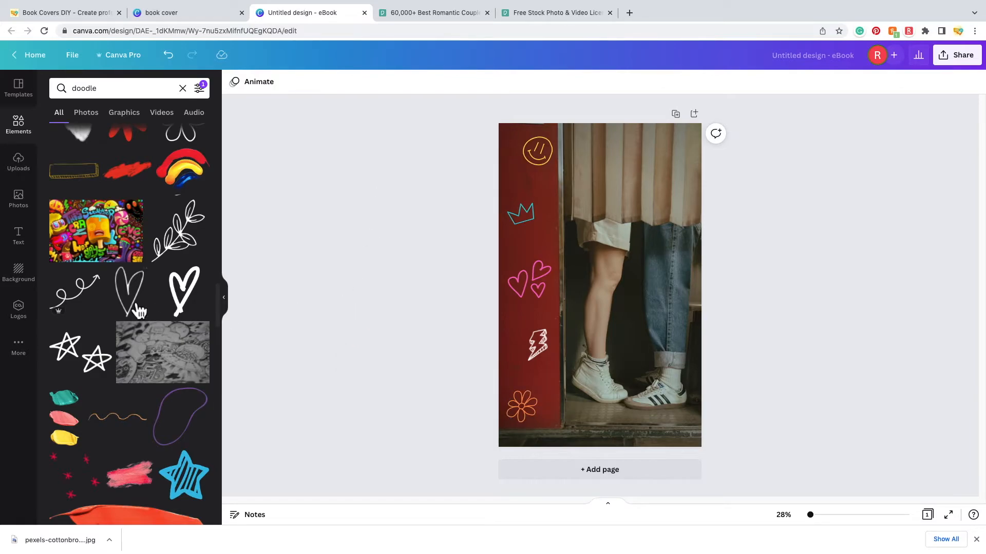
{"action": "left_click", "coordinate": [27, 241]}
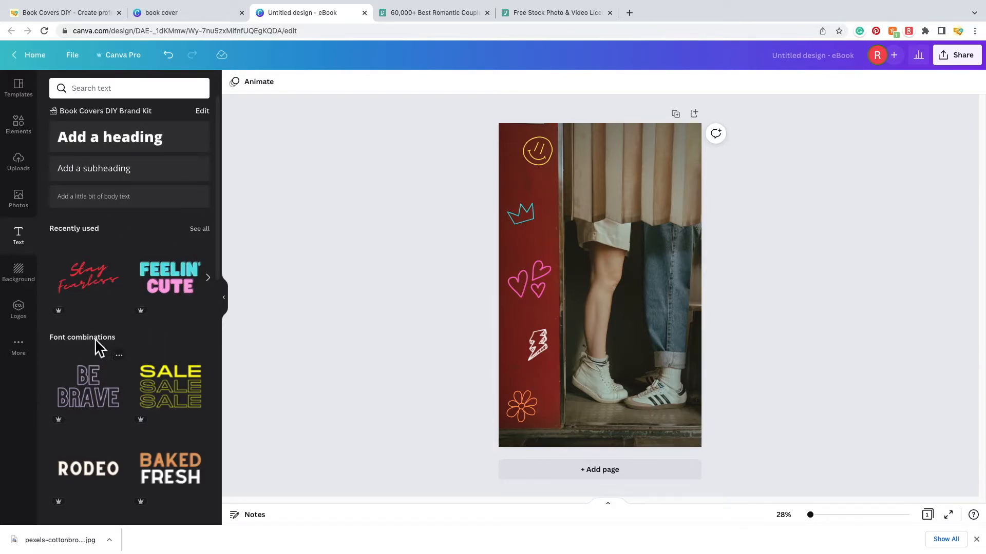
- Add the 'Feelin' Cute' font combination to the middle of the cover
{"action": "scroll", "coordinate": [121, 403], "scroll_direction": "down", "scroll_amount": 1}
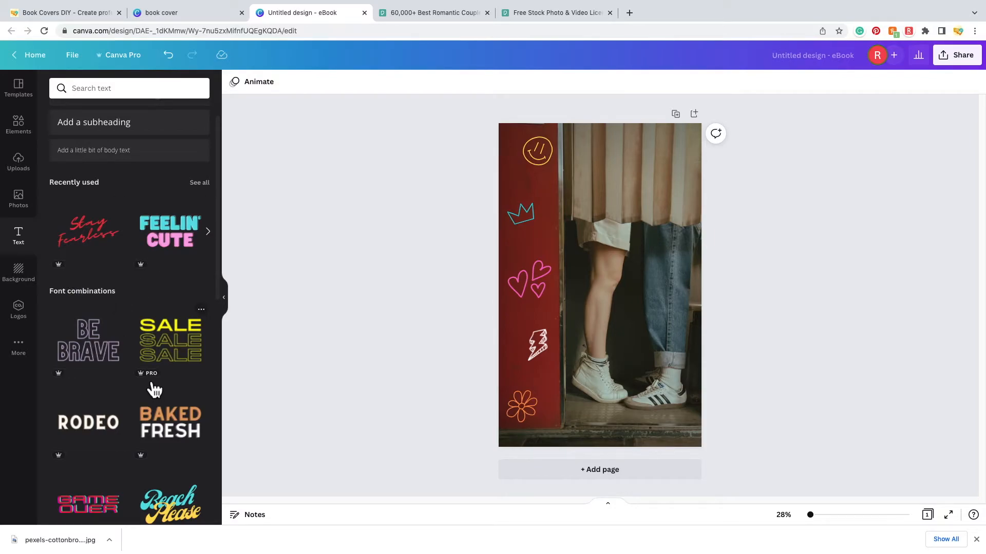
{"action": "scroll", "coordinate": [118, 452], "scroll_direction": "down", "scroll_amount": 2}
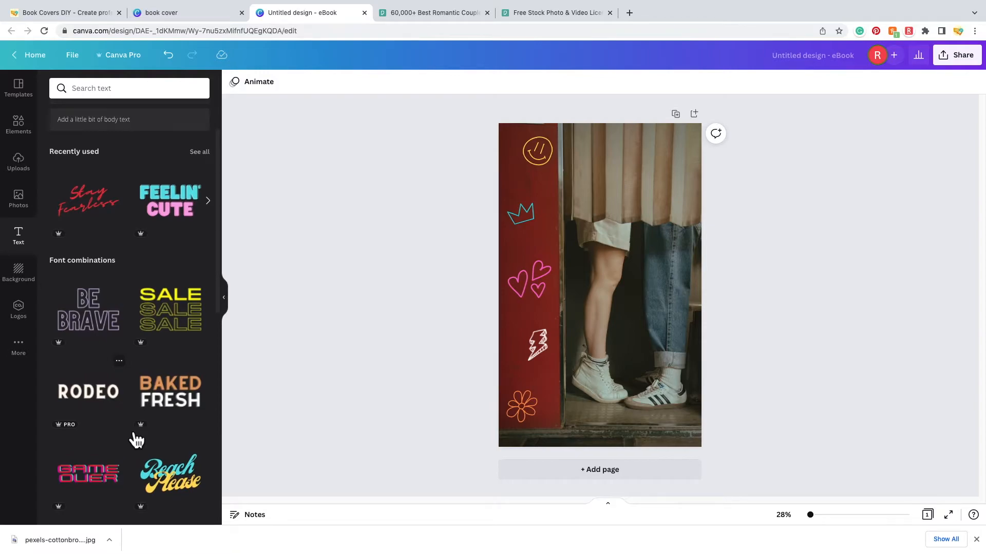
{"action": "scroll", "coordinate": [136, 441], "scroll_direction": "down", "scroll_amount": 5}
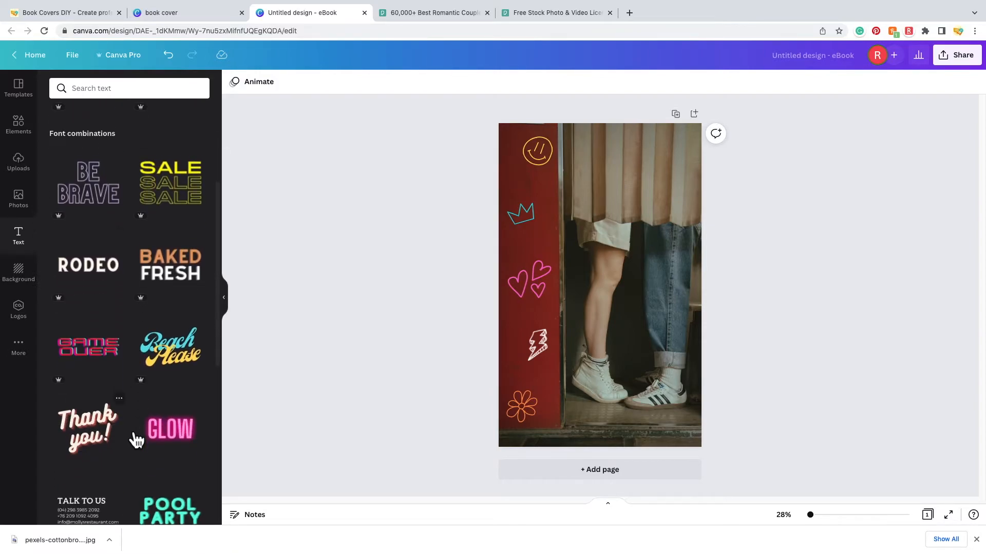
{"action": "scroll", "coordinate": [136, 440], "scroll_direction": "down", "scroll_amount": 4}
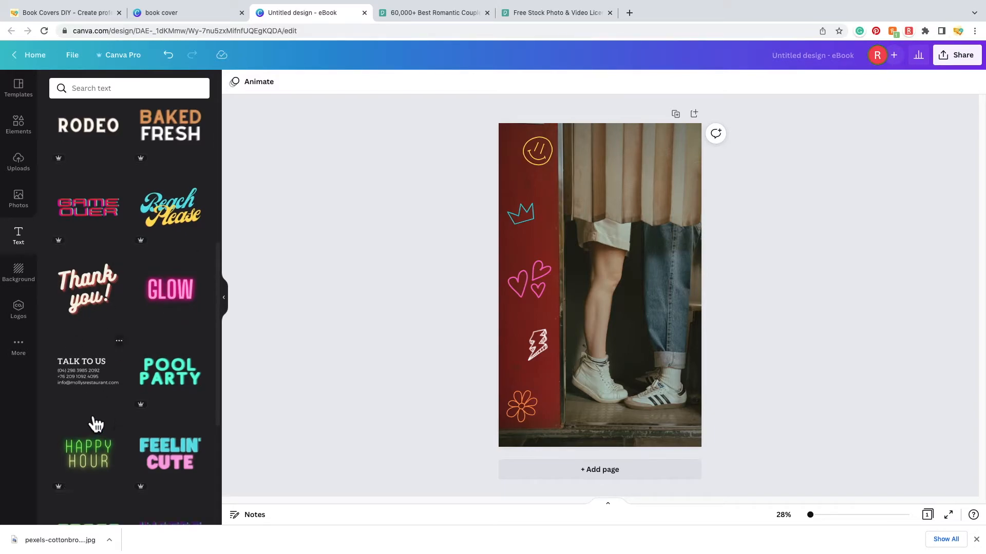
{"action": "scroll", "coordinate": [137, 418], "scroll_direction": "down", "scroll_amount": 15}
{"action": "scroll", "coordinate": [136, 418], "scroll_direction": "down", "scroll_amount": 3}
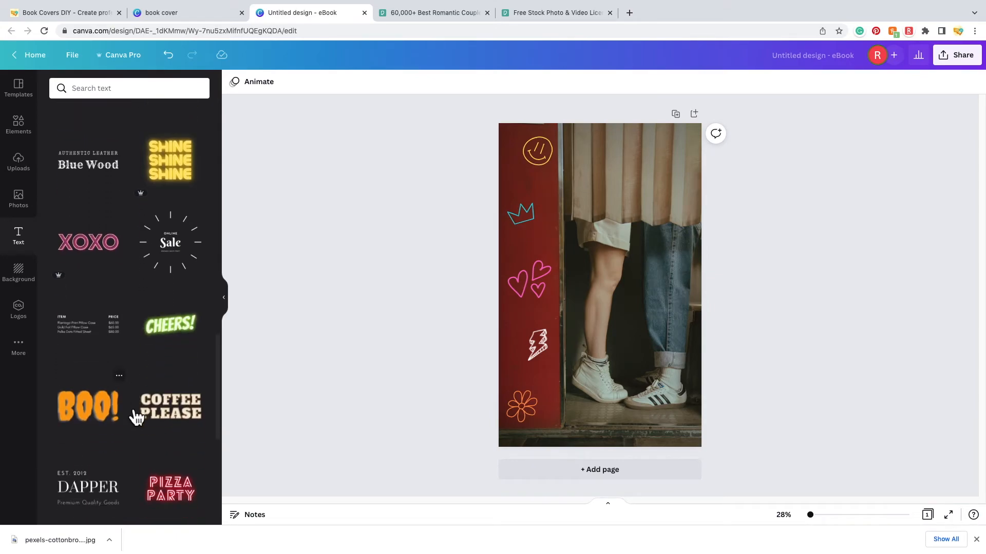
{"action": "scroll", "coordinate": [136, 415], "scroll_direction": "up", "scroll_amount": 2}
{"action": "scroll", "coordinate": [181, 308], "scroll_direction": "up", "scroll_amount": 10}
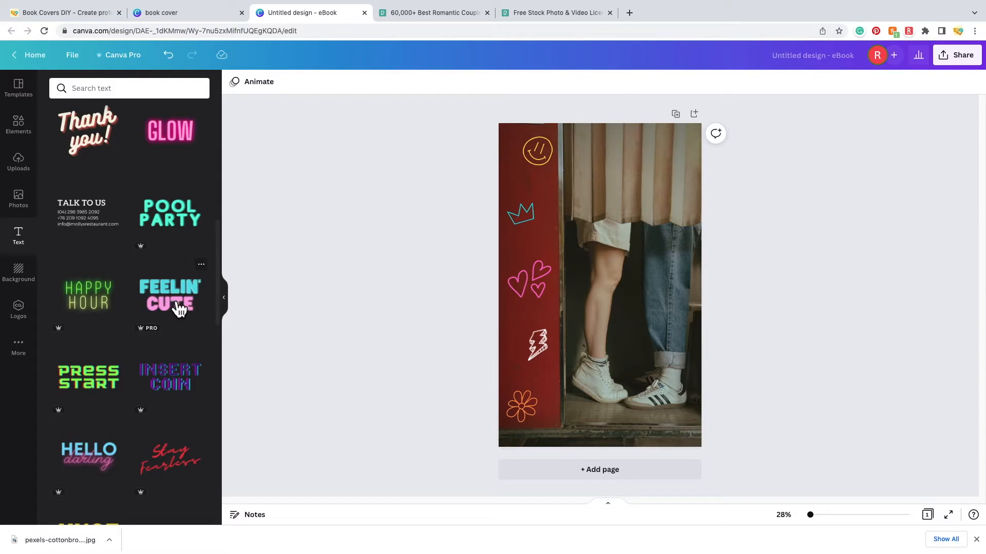
{"action": "left_click", "coordinate": [179, 309]}
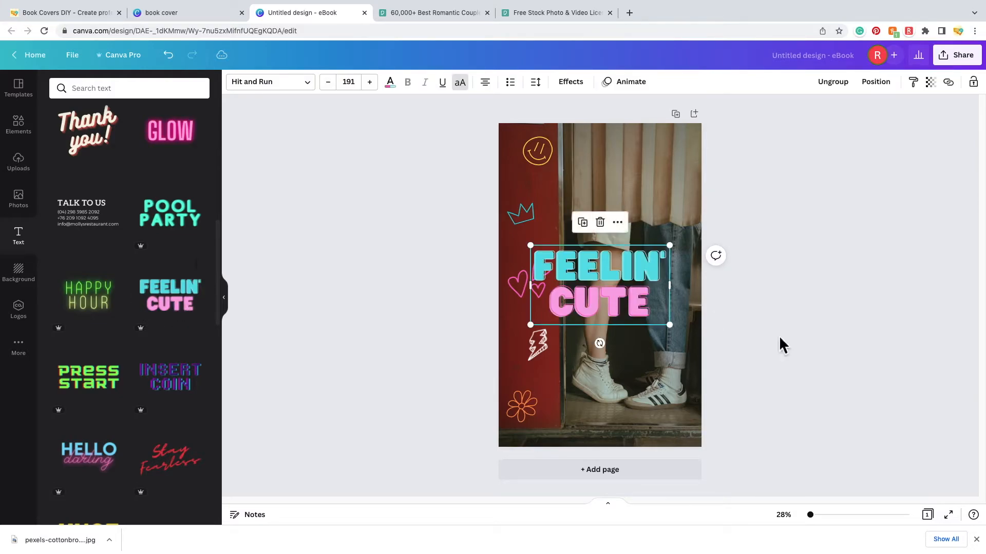
- Move the FEELIN' CUTE group, then ungroup it and shift the two words apart
{"action": "left_click", "coordinate": [620, 283]}
{"action": "left_click_drag", "start_coordinate": [620, 284], "coordinate": [650, 266]}
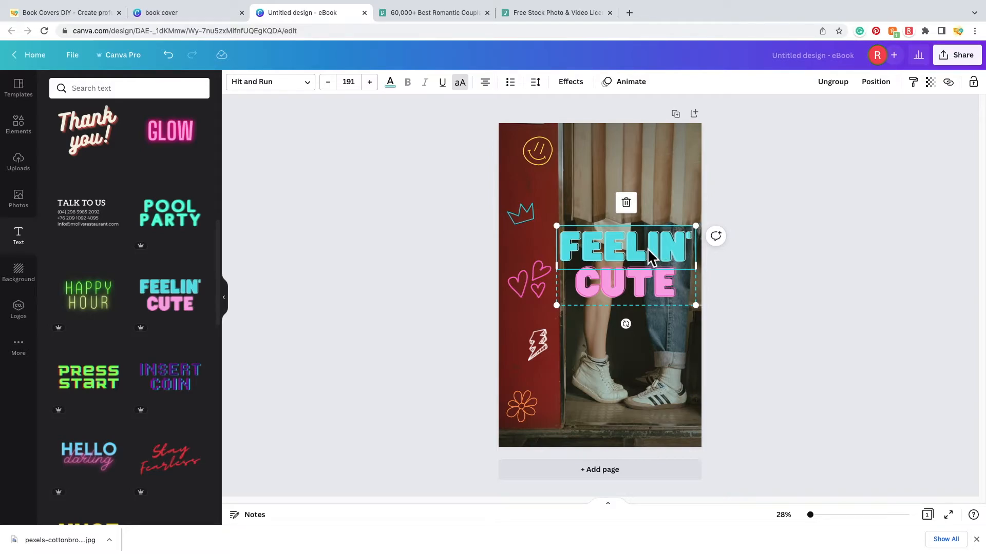
{"action": "left_click", "coordinate": [648, 287]}
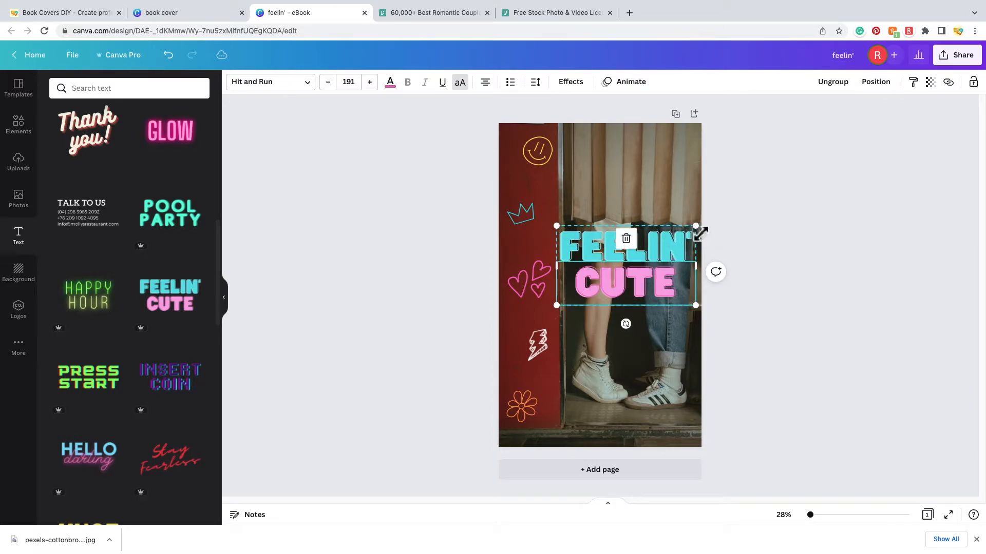
{"action": "left_click", "coordinate": [860, 303]}
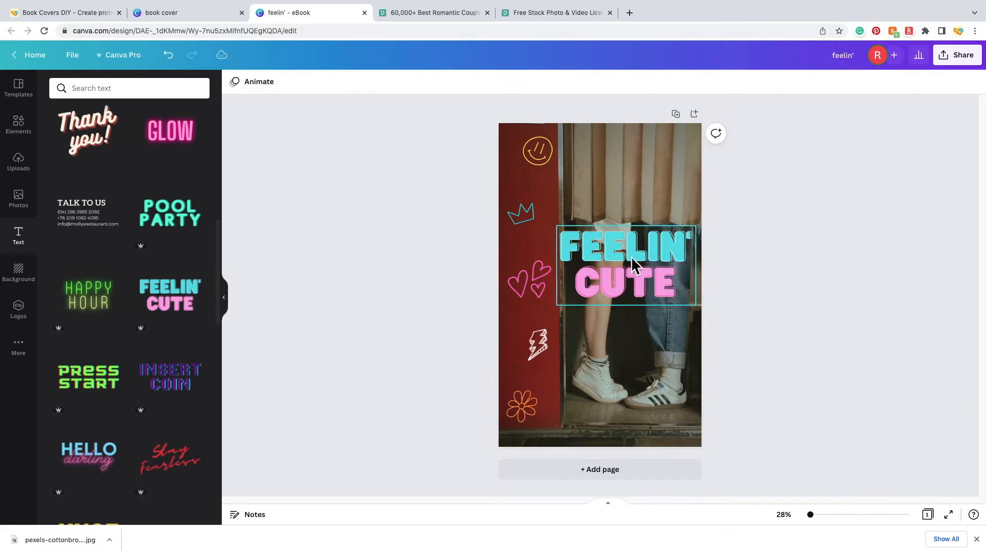
{"action": "left_click", "coordinate": [633, 245]}
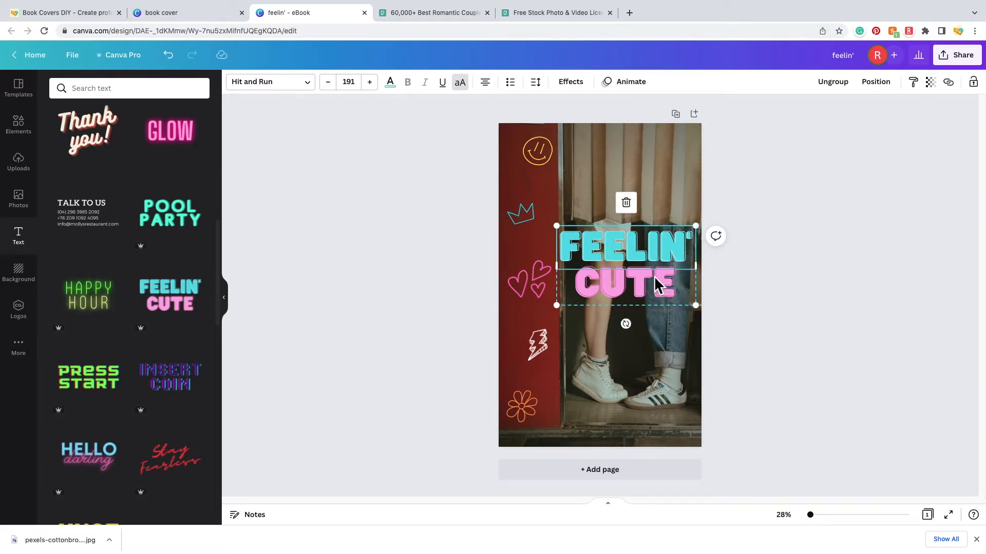
{"action": "left_click", "coordinate": [842, 82]}
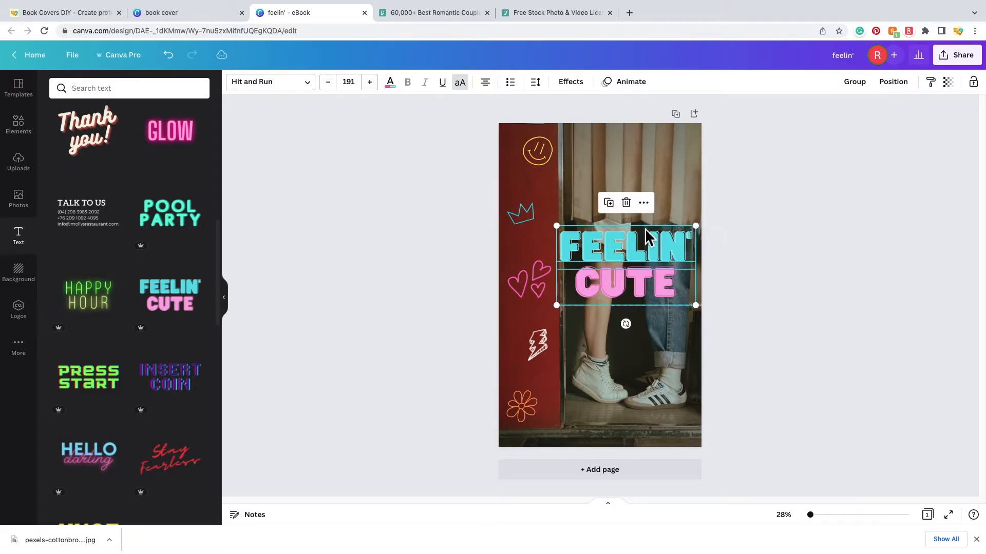
{"action": "left_click", "coordinate": [749, 291]}
{"action": "left_click", "coordinate": [632, 242]}
{"action": "left_click_drag", "start_coordinate": [632, 242], "coordinate": [632, 227]}
{"action": "left_click", "coordinate": [748, 307]}
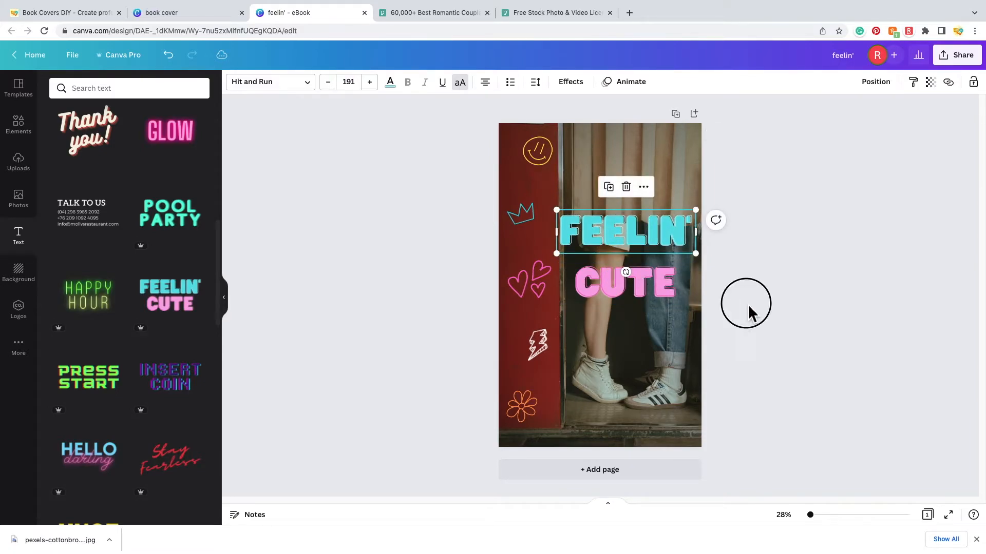
{"action": "left_click_drag", "start_coordinate": [651, 297], "coordinate": [656, 307]}
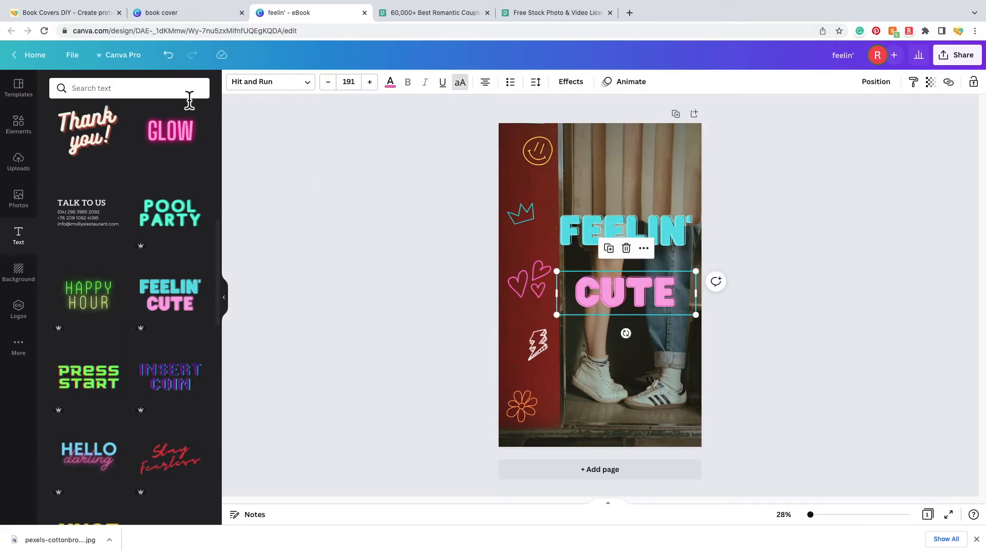
- Undo the word moves and ungrouping, then move the grouped title near the page top
{"action": "left_click", "coordinate": [169, 55]}
{"action": "left_click", "coordinate": [168, 55]}
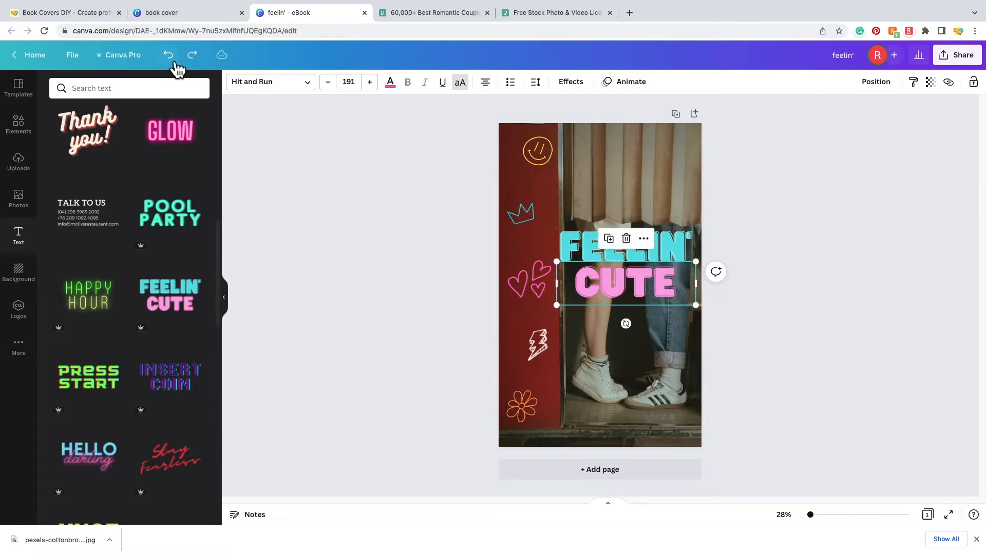
{"action": "left_click", "coordinate": [169, 56]}
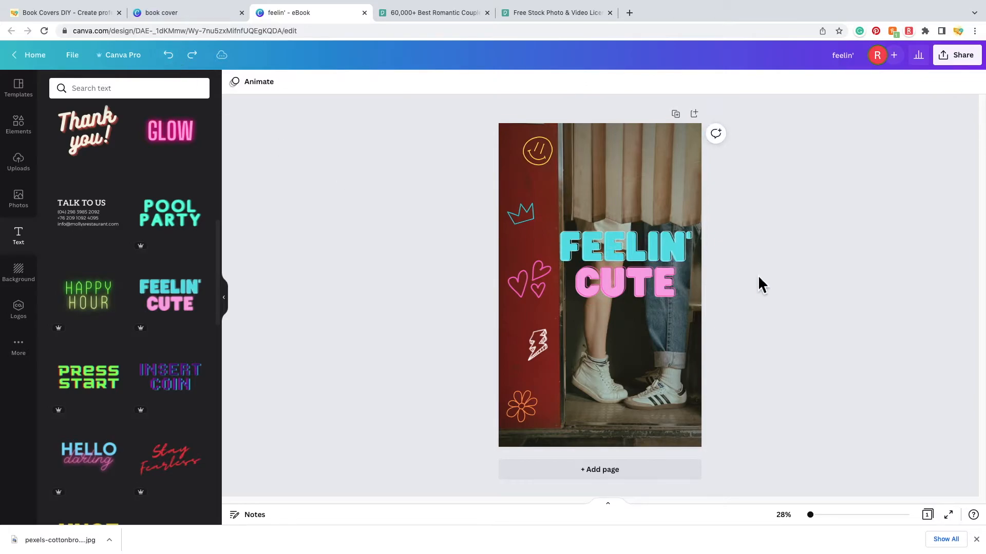
{"action": "left_click_drag", "start_coordinate": [638, 268], "coordinate": [617, 178]}
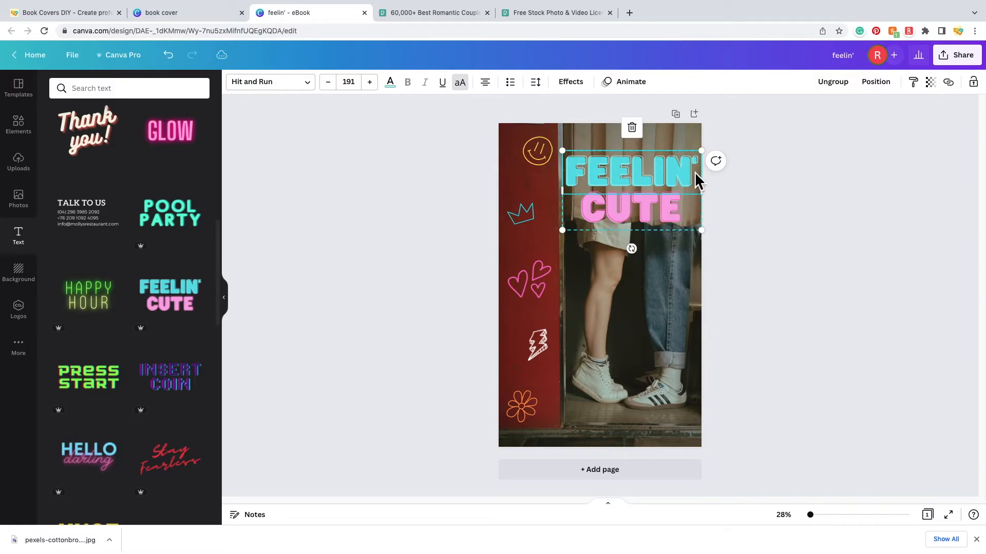
- Replace FEELIN' with PHOTO and CUTE with BOOTH, then reselect the word PHOTO
{"action": "double_click", "coordinate": [695, 171]}
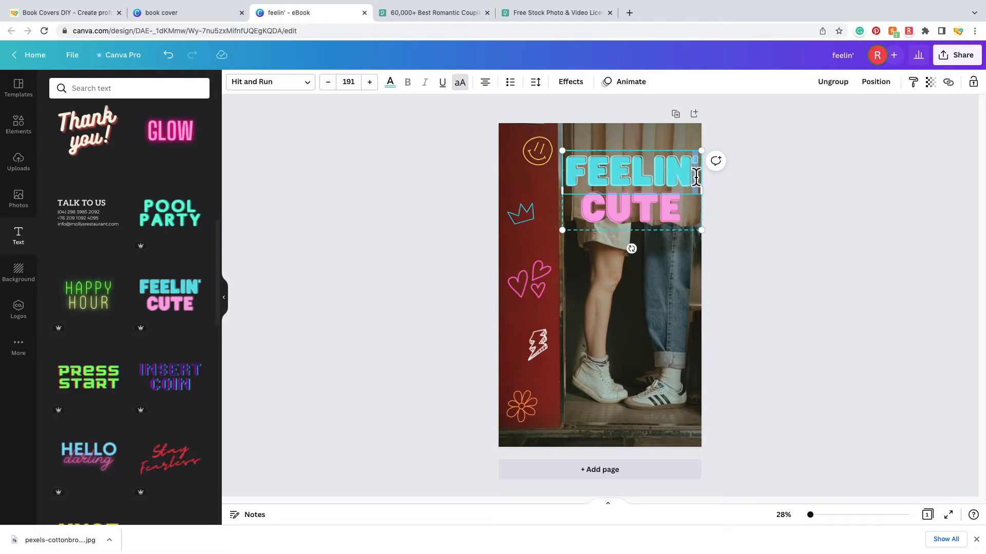
{"action": "key", "text": "BackSpace"}
{"action": "key", "text": "BackSpace"}
{"action": "key", "text": "BackSpace"}
{"action": "key", "text": "BackSpace"}
{"action": "key", "text": "BackSpace"}
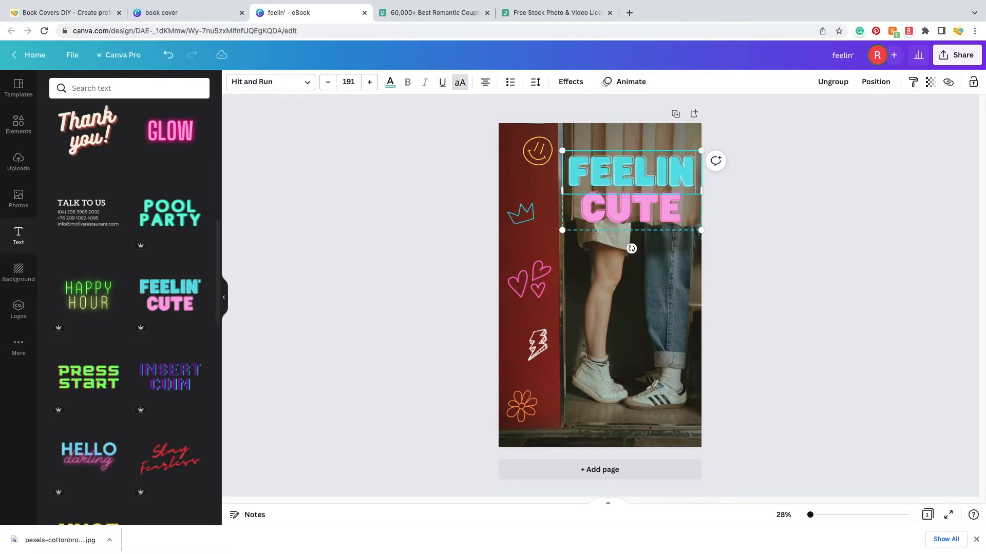
{"action": "key", "text": "BackSpace"}
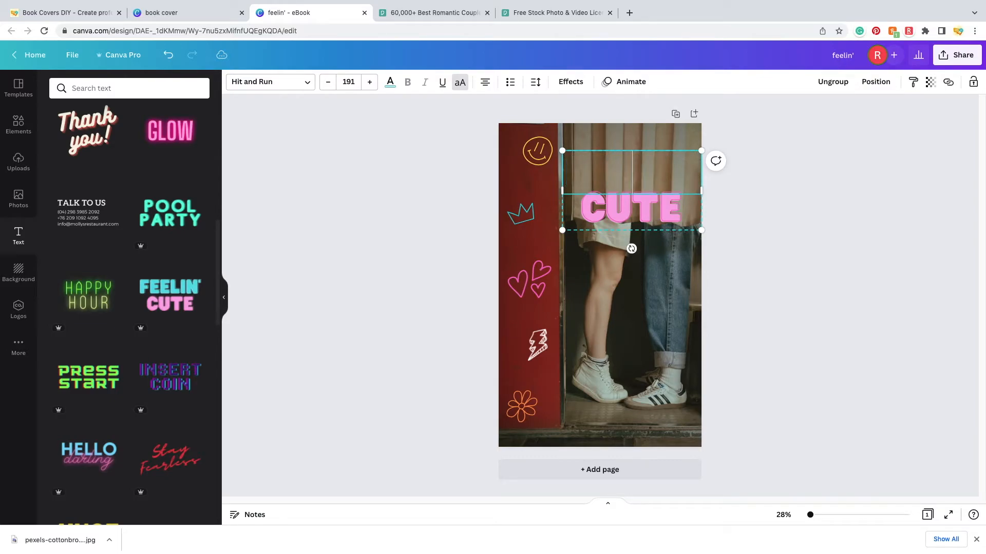
{"action": "type", "text": "PHOTO"}
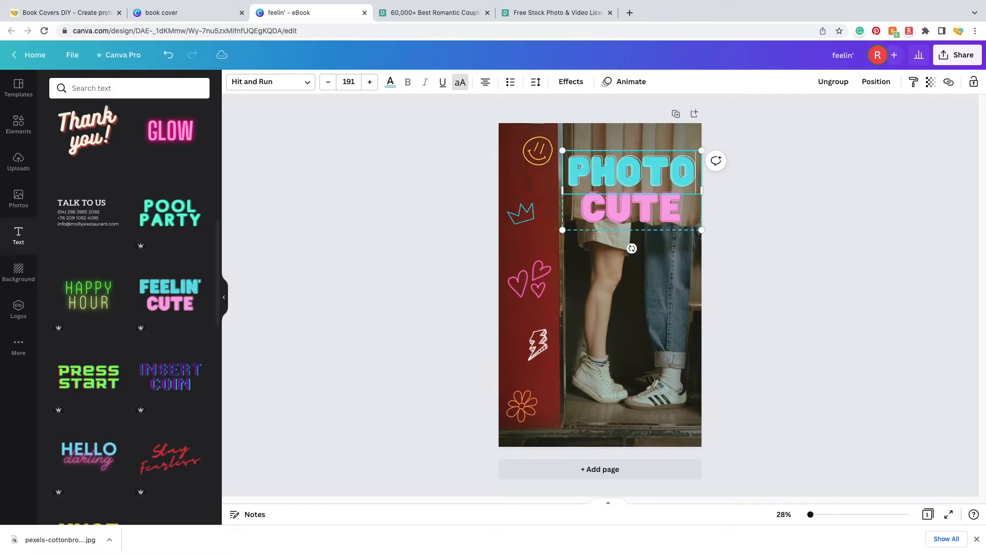
{"action": "double_click", "coordinate": [691, 211]}
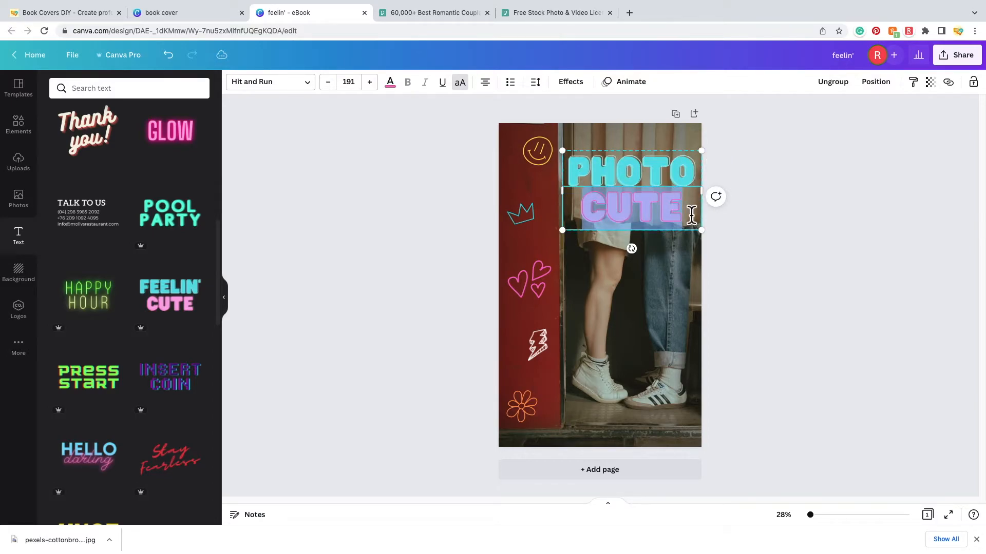
{"action": "type", "text": "BOOTH"}
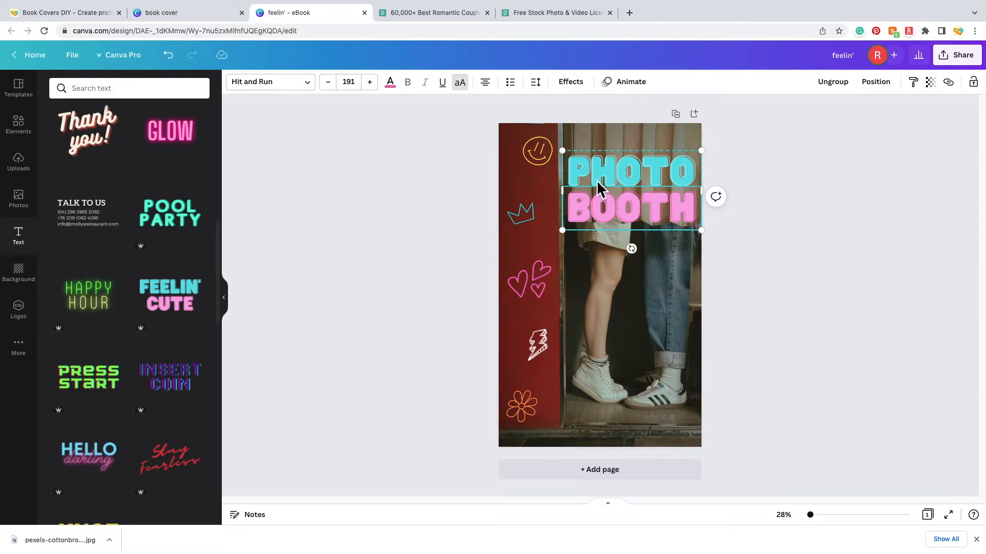
{"action": "left_click", "coordinate": [840, 329]}
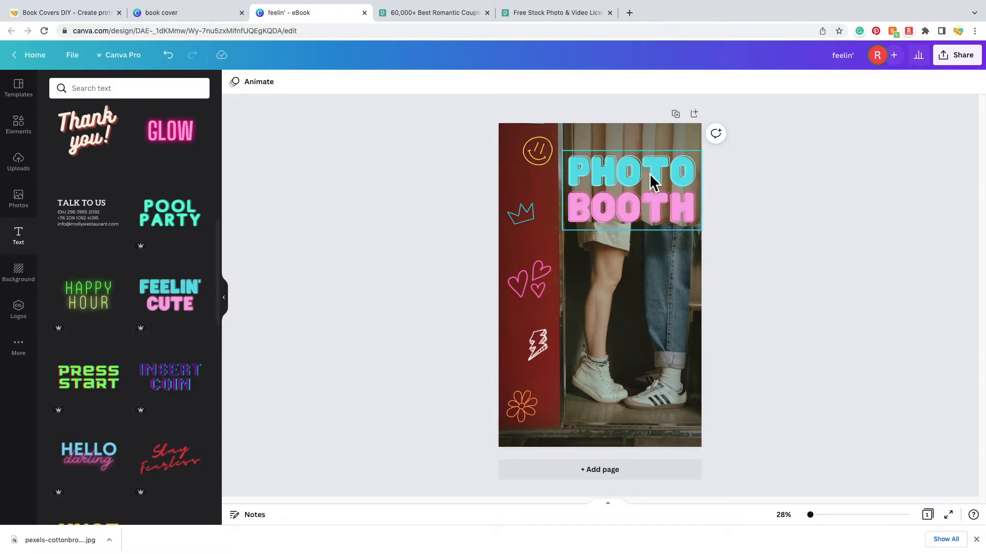
{"action": "left_click", "coordinate": [650, 175]}
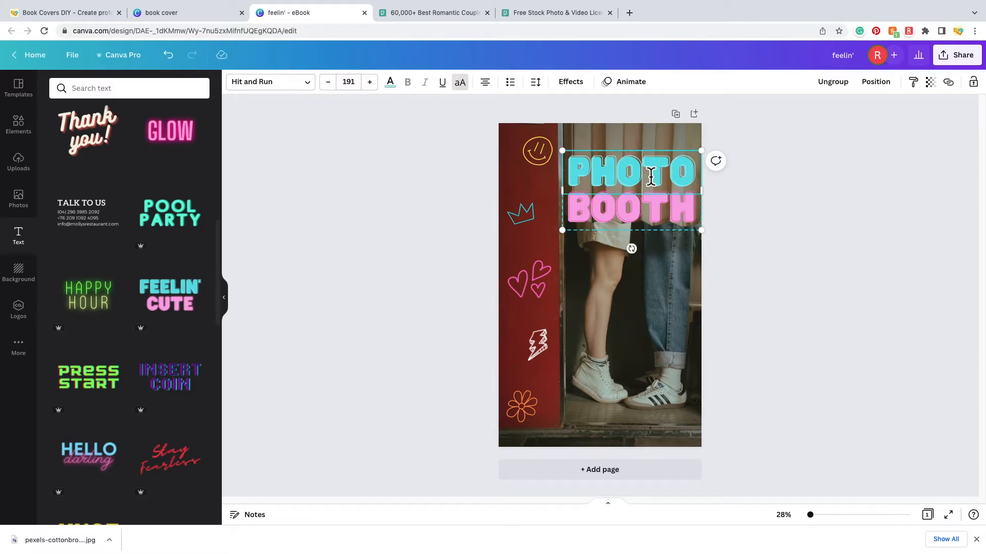
{"action": "double_click", "coordinate": [650, 175]}
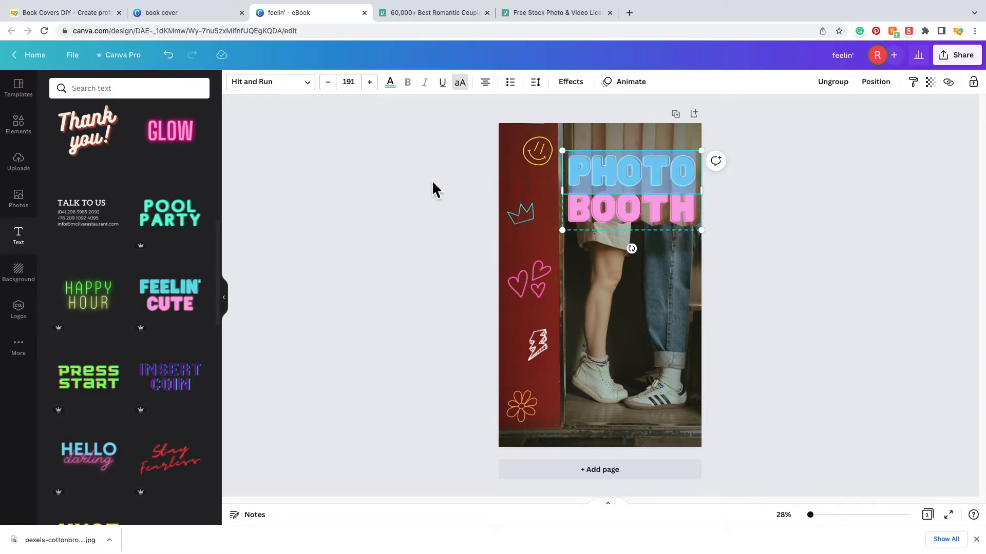
- Try a teal text colour on PHOTO, then undo the change
{"action": "left_click", "coordinate": [398, 95]}
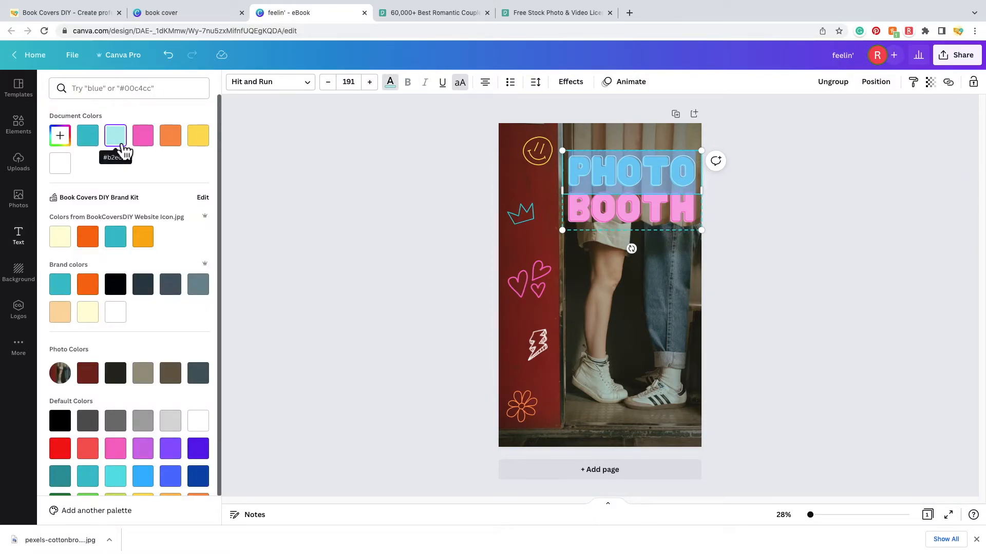
{"action": "left_click", "coordinate": [88, 137]}
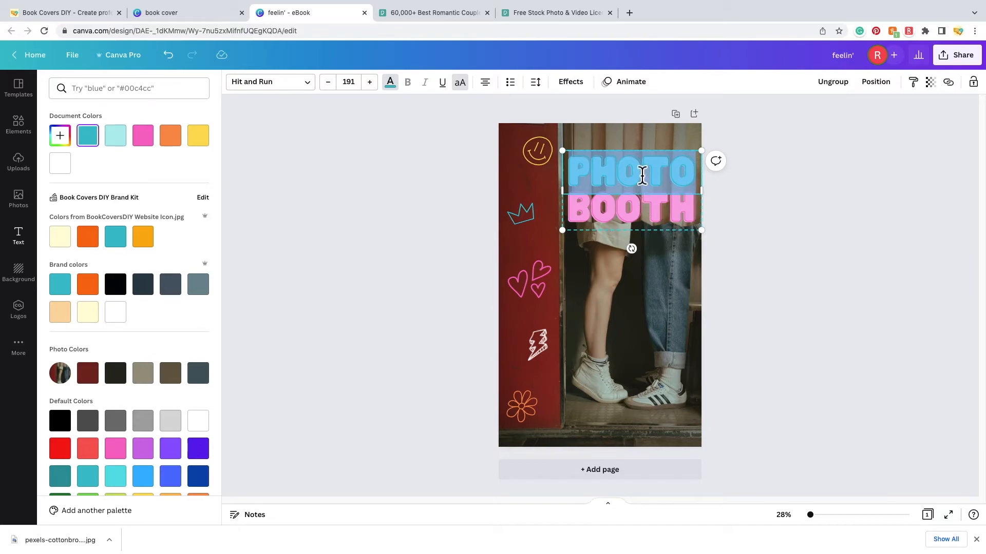
{"action": "left_click", "coordinate": [784, 294]}
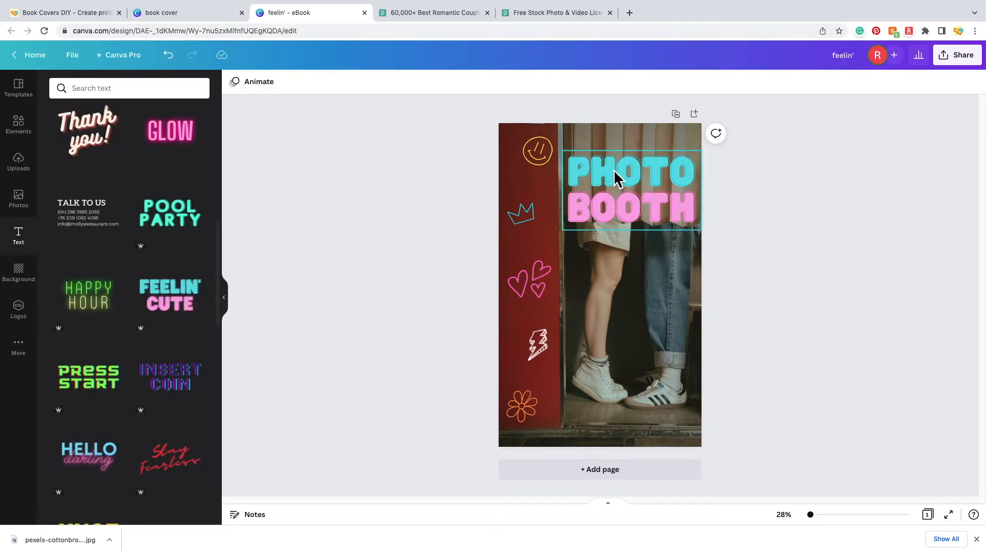
{"action": "left_click", "coordinate": [169, 57]}
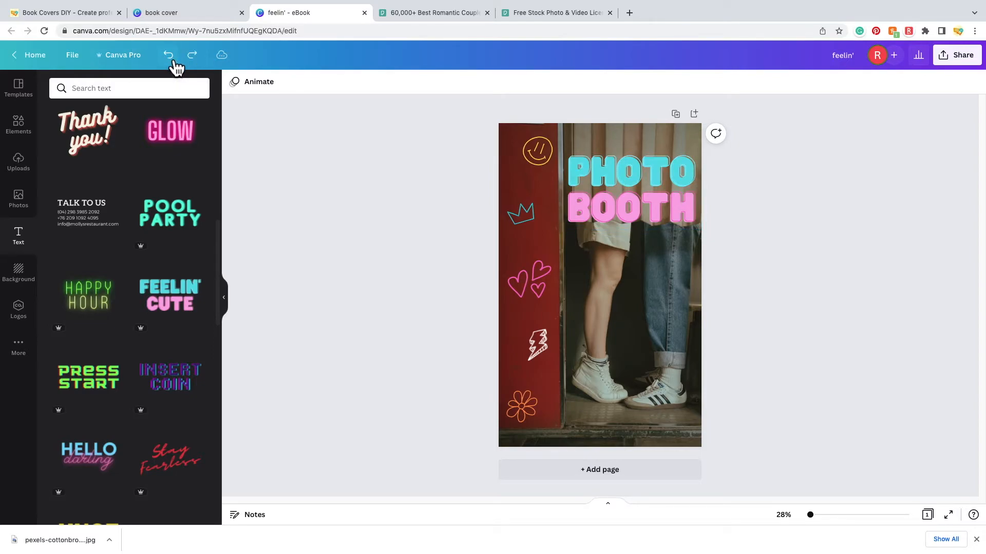
{"action": "left_click", "coordinate": [193, 56]}
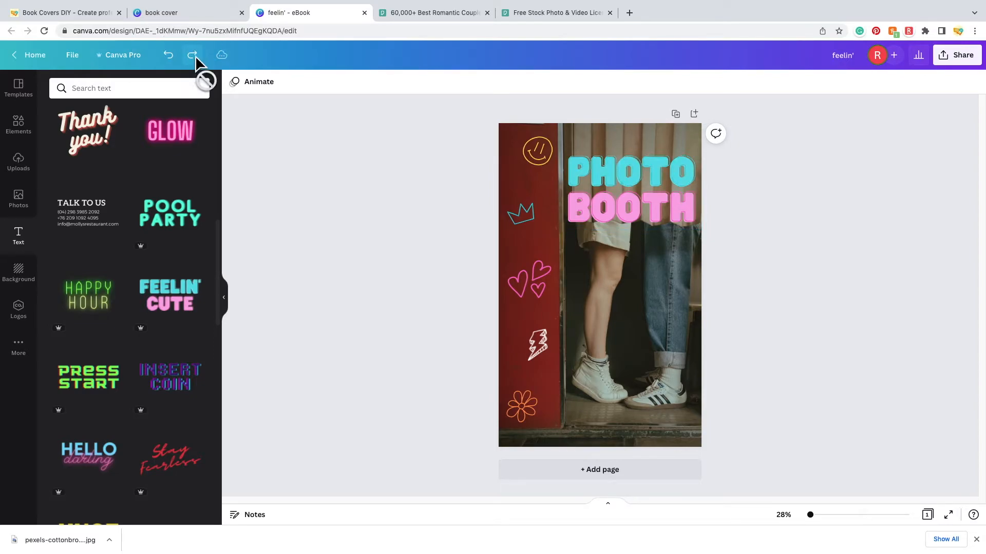
{"action": "left_click", "coordinate": [168, 55]}
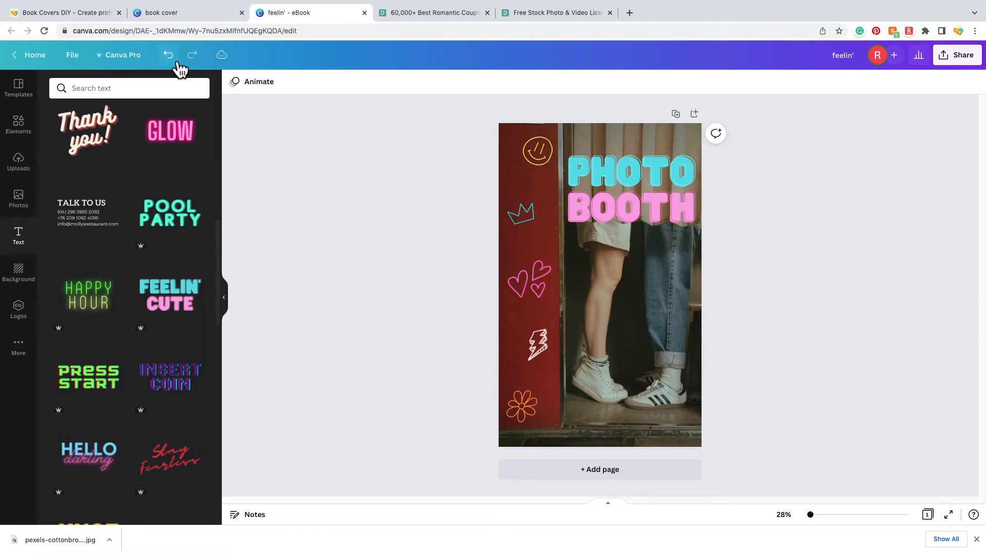
- Make the PHOTO and BOOTH letters white
{"action": "left_click", "coordinate": [646, 180]}
{"action": "double_click", "coordinate": [644, 176]}
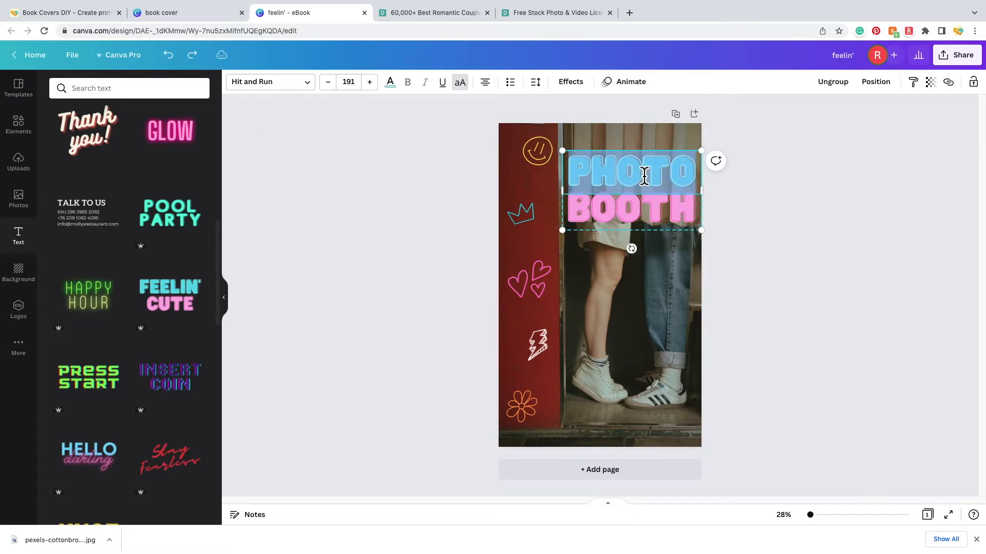
{"action": "left_click", "coordinate": [390, 82]}
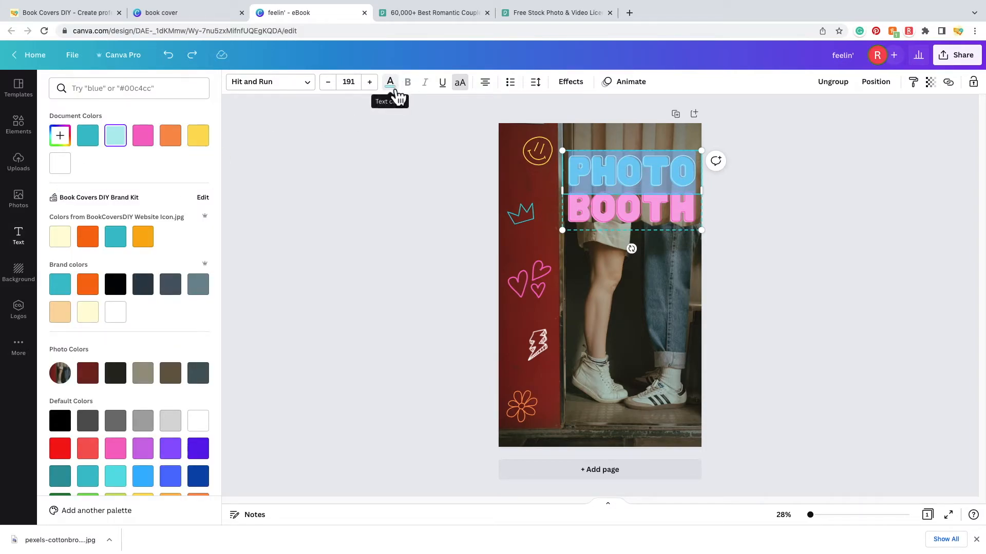
{"action": "left_click", "coordinate": [60, 163]}
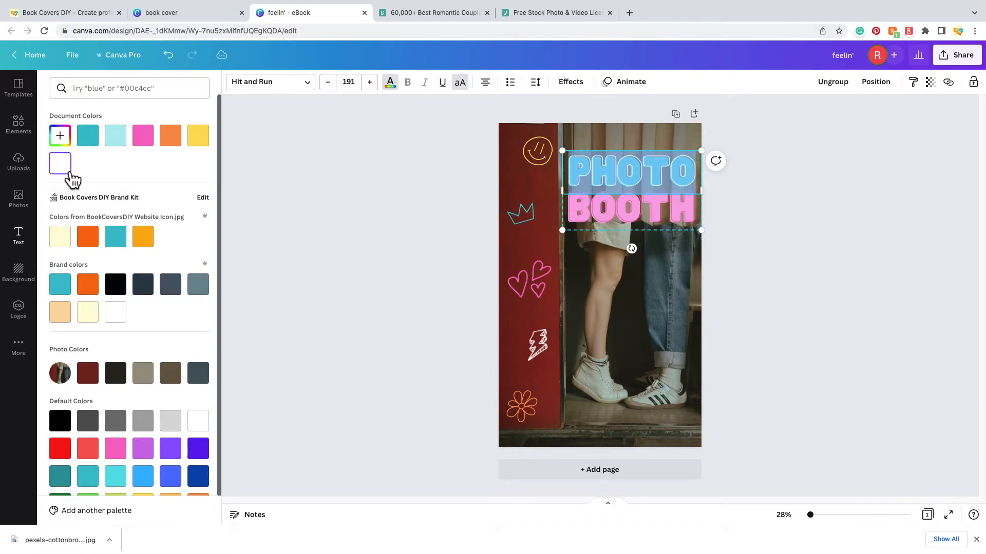
{"action": "left_click", "coordinate": [796, 280]}
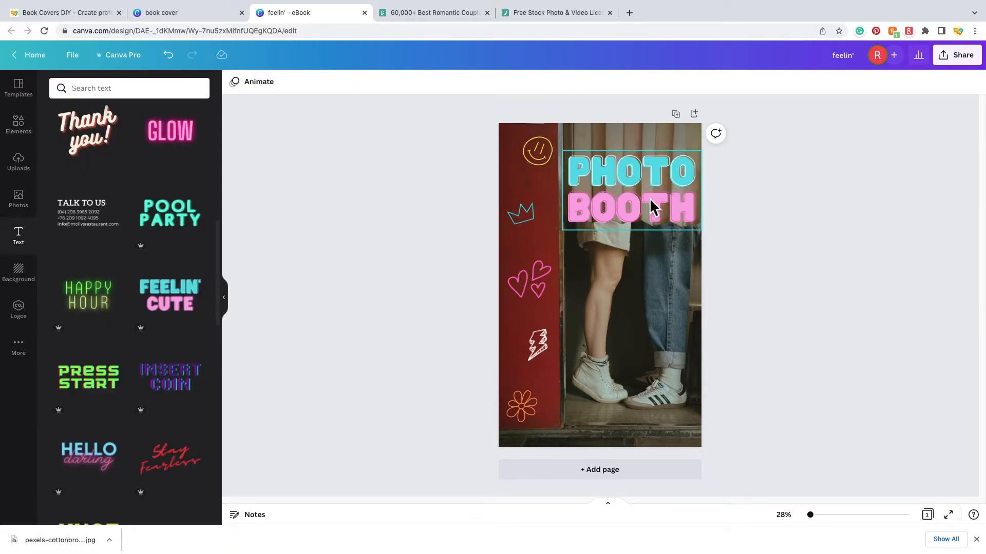
{"action": "left_click", "coordinate": [624, 214]}
{"action": "double_click", "coordinate": [625, 216]}
{"action": "left_click", "coordinate": [390, 82]}
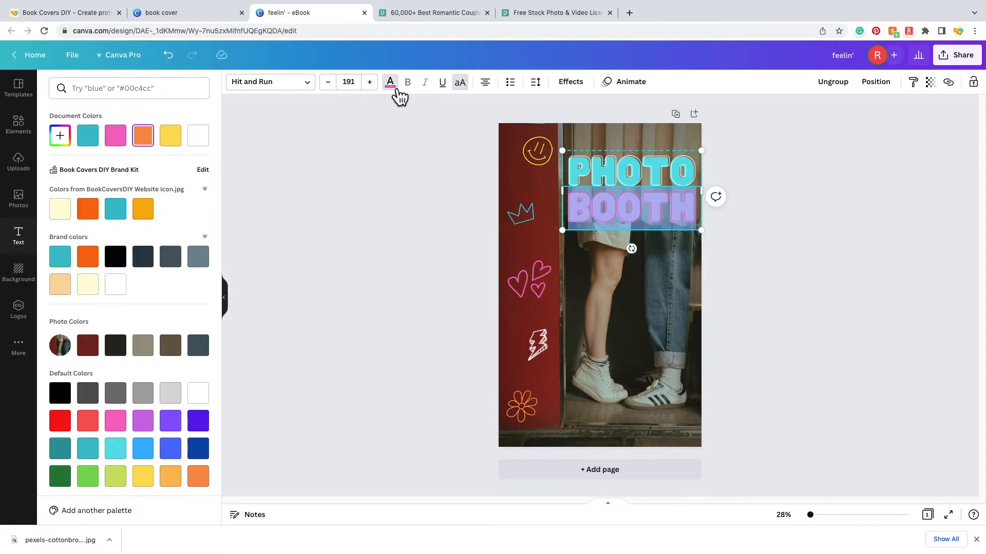
{"action": "left_click", "coordinate": [201, 140]}
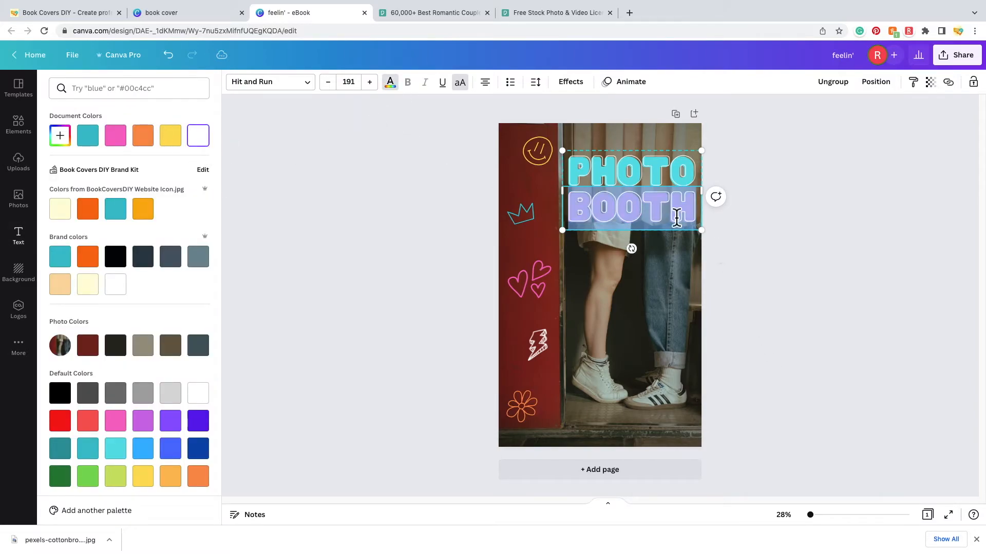
{"action": "left_click", "coordinate": [775, 308]}
{"action": "left_click", "coordinate": [816, 299]}
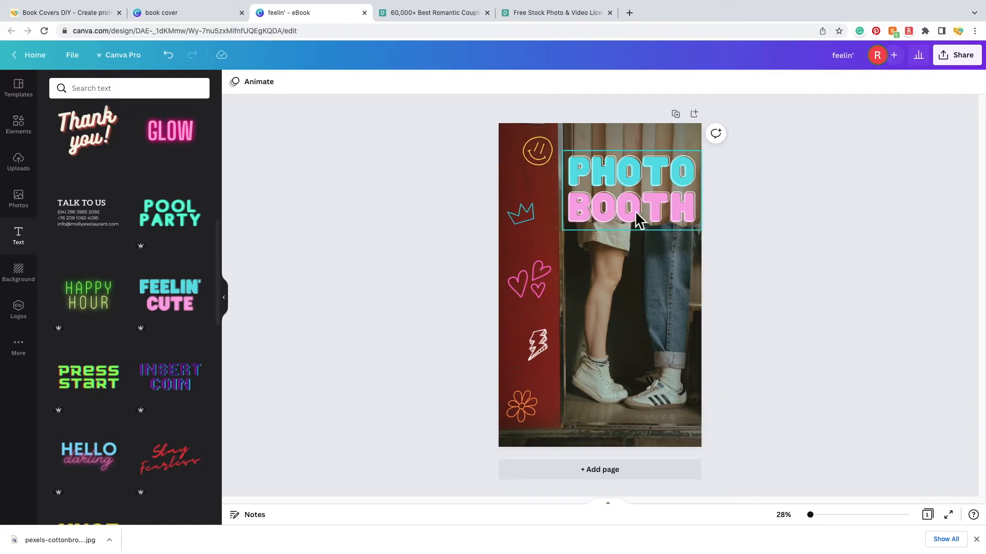
- Set the splice effect colour on PHOTO to teal
{"action": "left_click", "coordinate": [636, 170]}
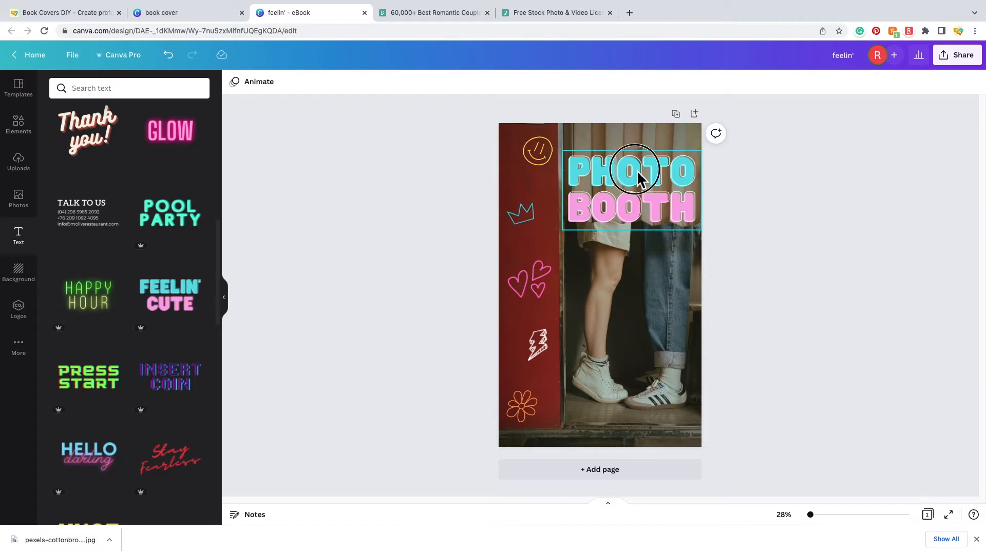
{"action": "double_click", "coordinate": [637, 174]}
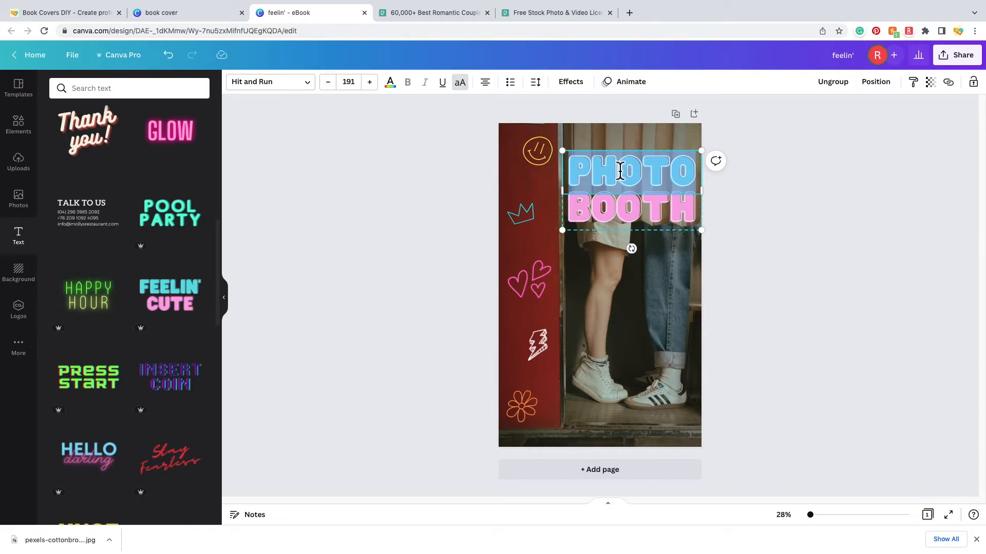
{"action": "left_click", "coordinate": [571, 82]}
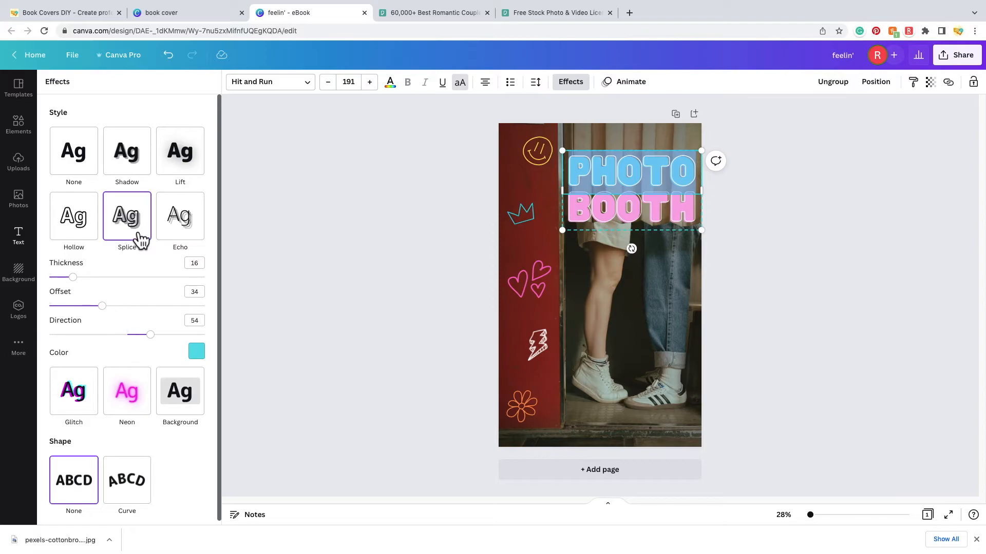
{"action": "left_click", "coordinate": [198, 353]}
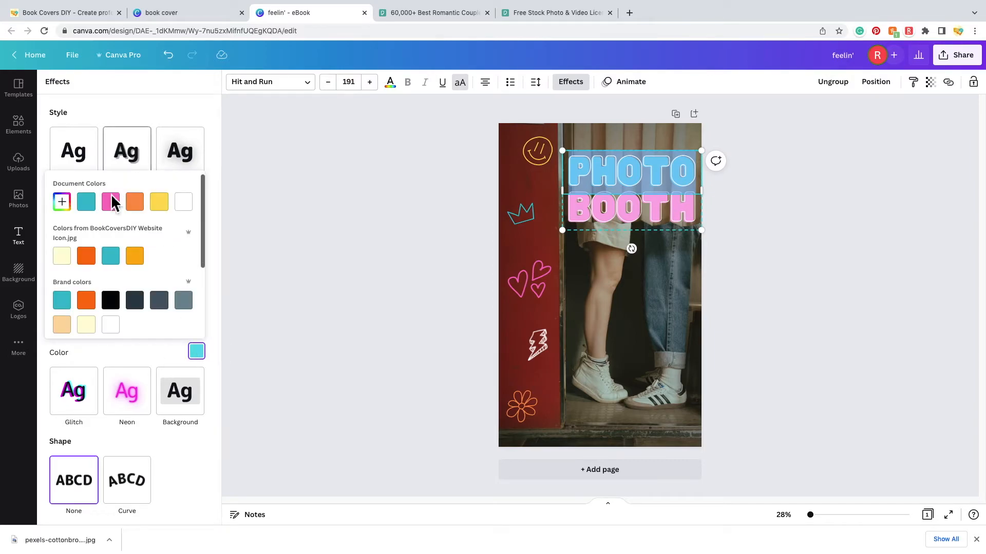
{"action": "left_click", "coordinate": [89, 204]}
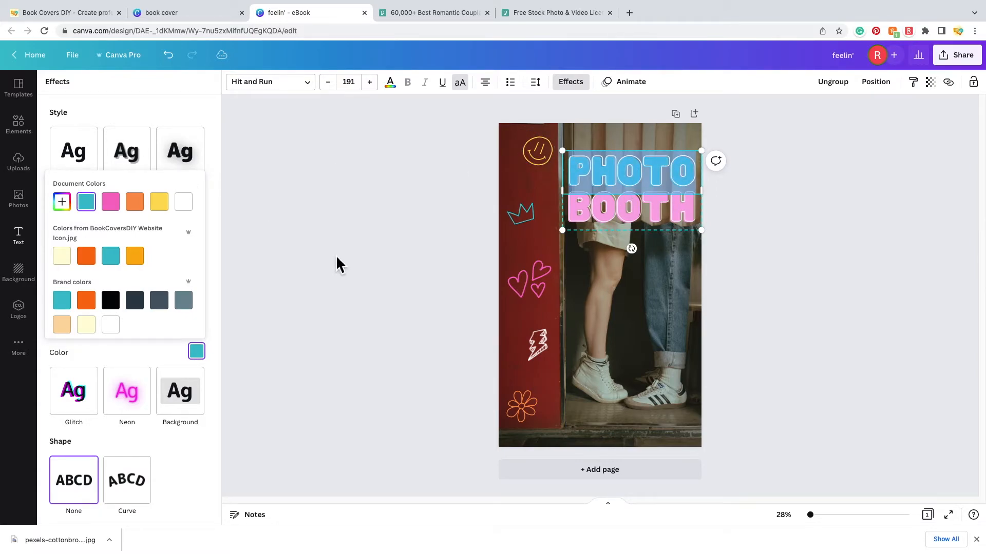
{"action": "left_click", "coordinate": [751, 257]}
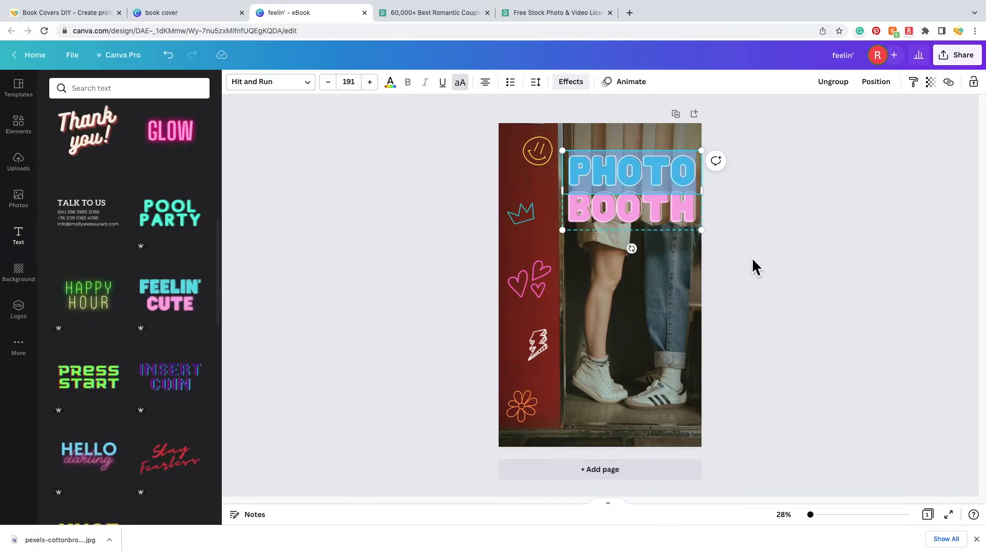
{"action": "left_click", "coordinate": [765, 256]}
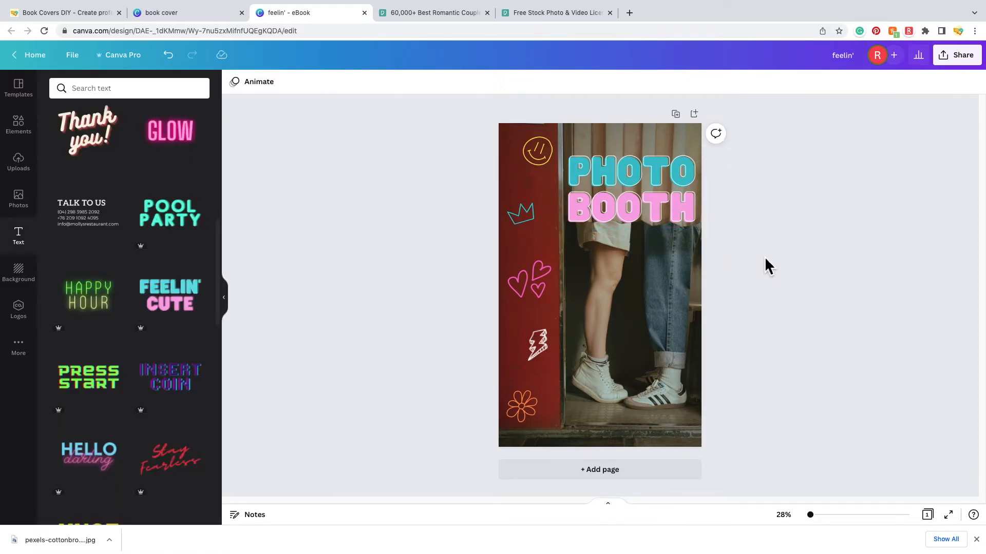
- Give BOOTH a hot pink splice colour and drag the PHOTO BOOTH title lower
{"action": "double_click", "coordinate": [648, 216]}
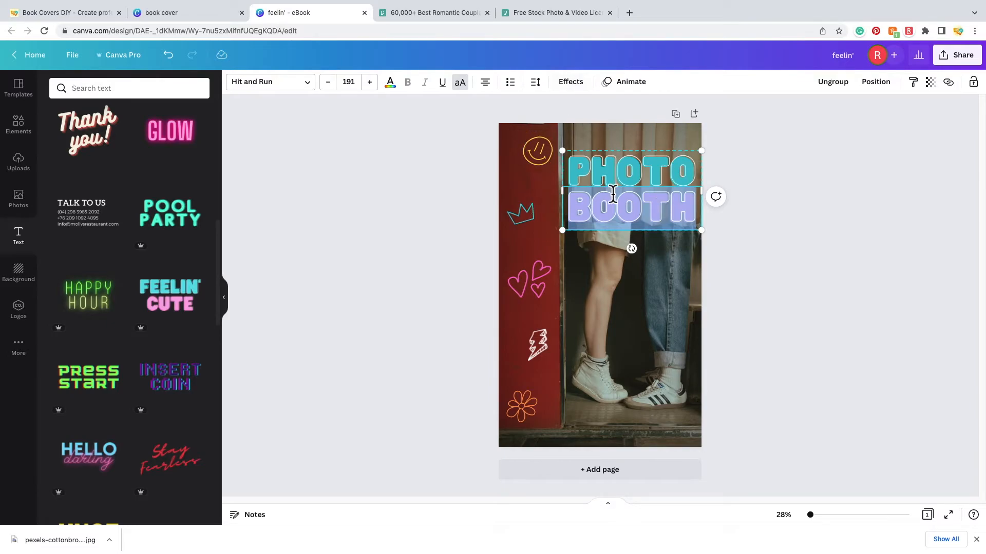
{"action": "left_click", "coordinate": [571, 84]}
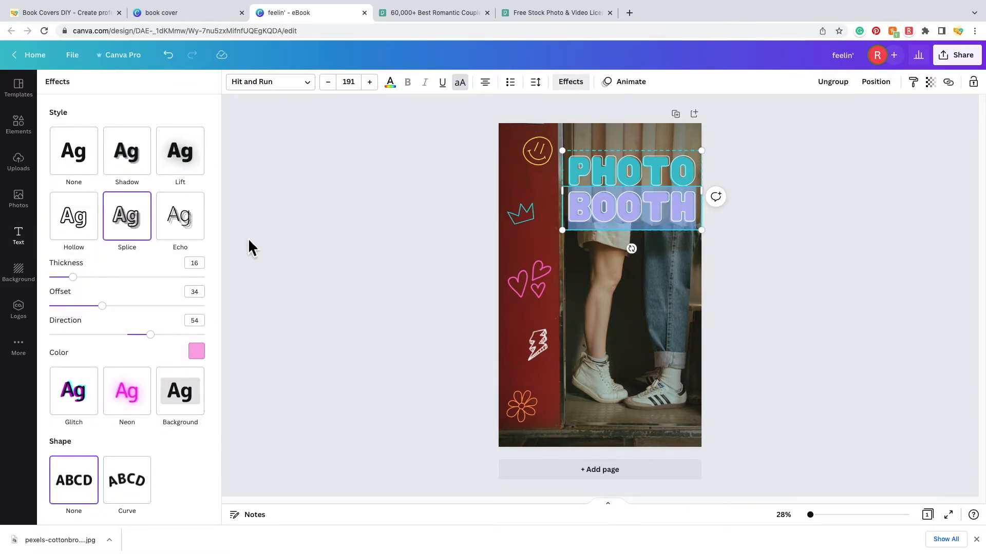
{"action": "left_click", "coordinate": [204, 359]}
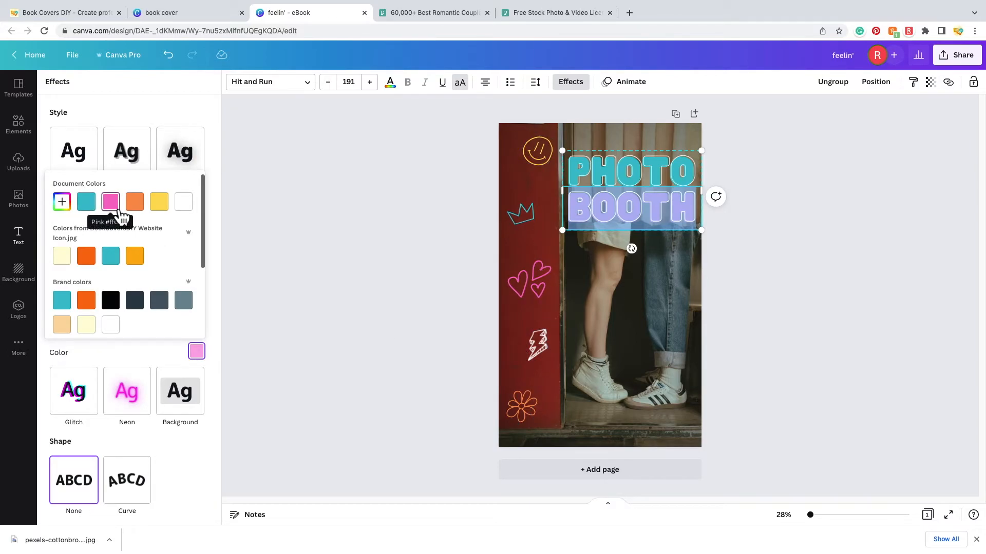
{"action": "left_click", "coordinate": [771, 294]}
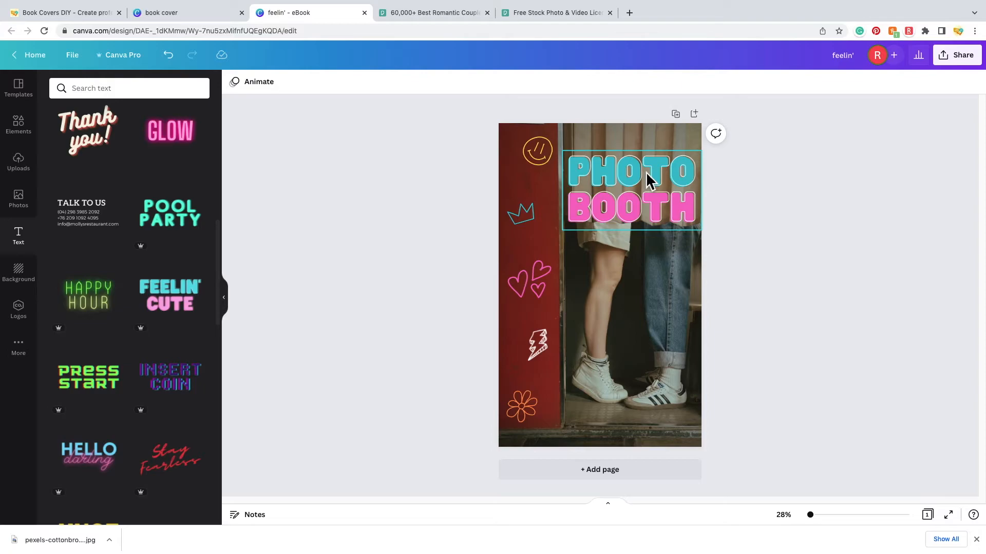
{"action": "left_click_drag", "start_coordinate": [647, 180], "coordinate": [646, 245]}
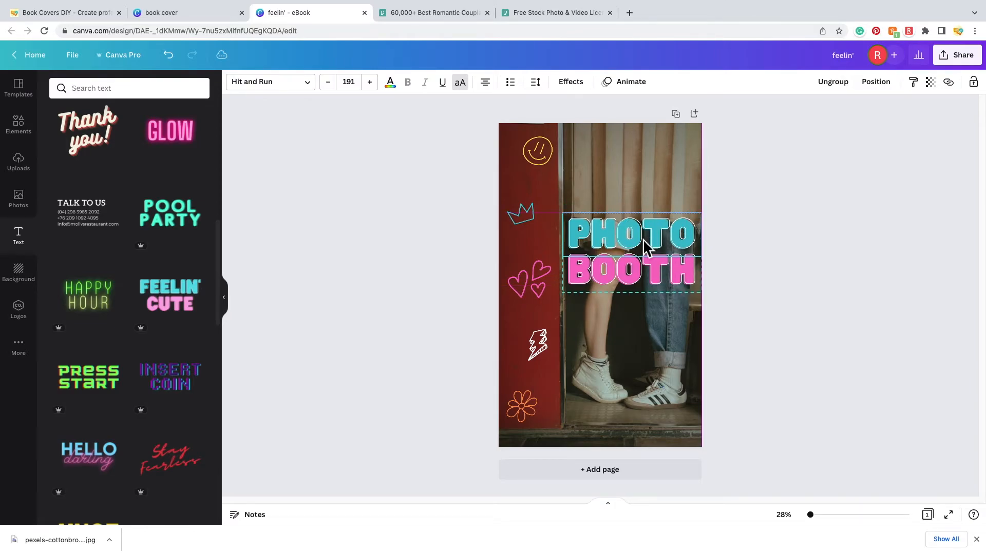
- Nudge the PHOTO BOOTH title slightly lower and scroll the Text panel to the top
{"action": "left_click", "coordinate": [816, 279]}
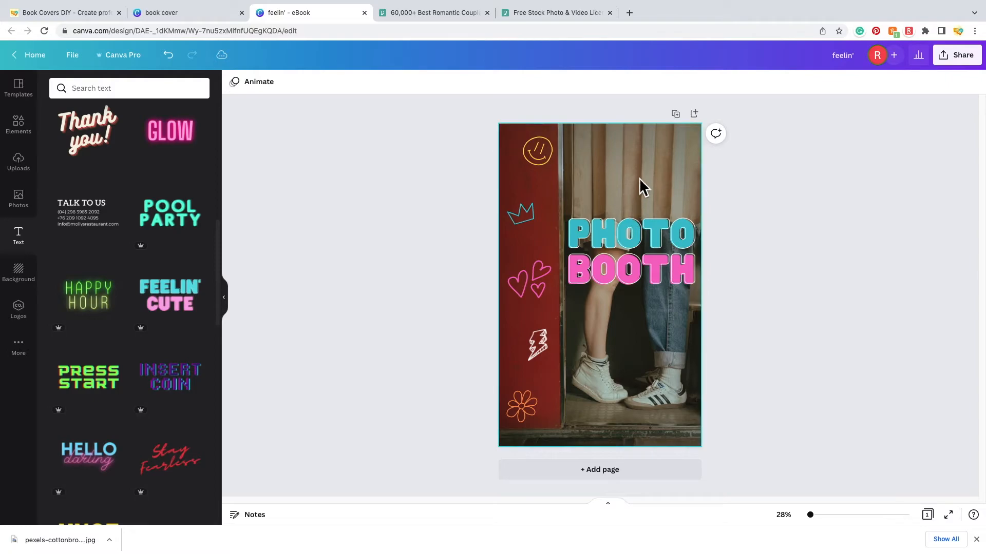
{"action": "left_click_drag", "start_coordinate": [633, 241], "coordinate": [637, 254]}
{"action": "left_click", "coordinate": [827, 257]}
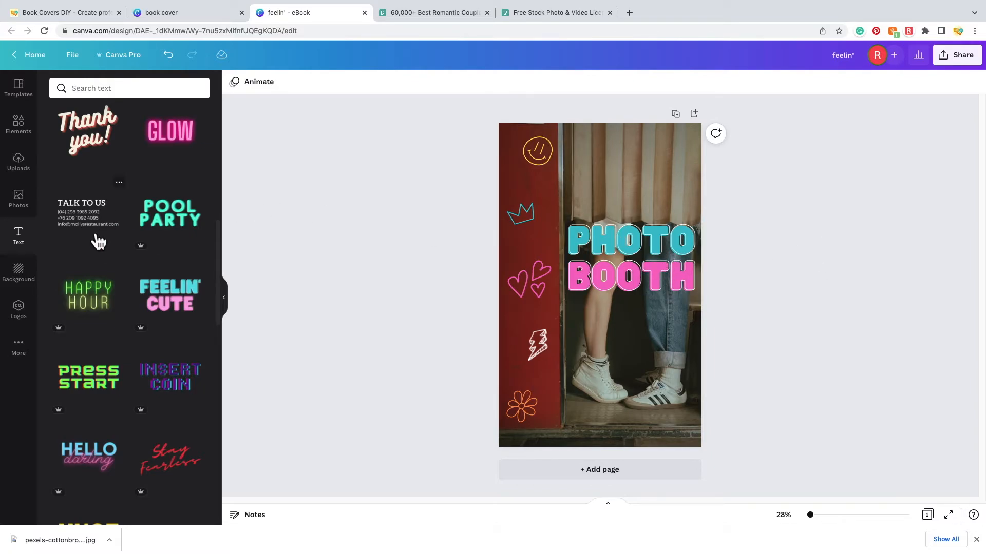
{"action": "scroll", "coordinate": [206, 251], "scroll_direction": "up", "scroll_amount": 10}
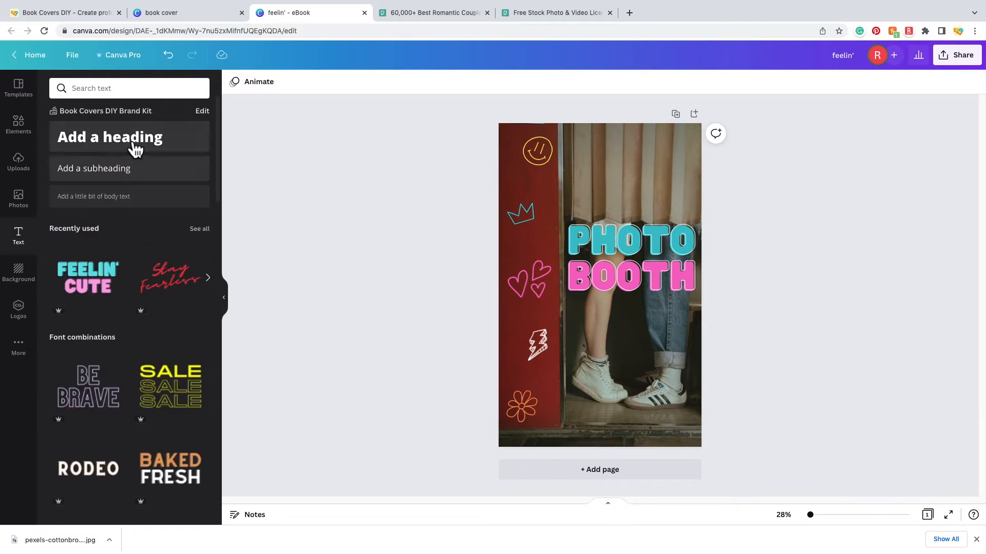
- Add a subheading reading 'The' and place it just above PHOTO
{"action": "left_click", "coordinate": [129, 180]}
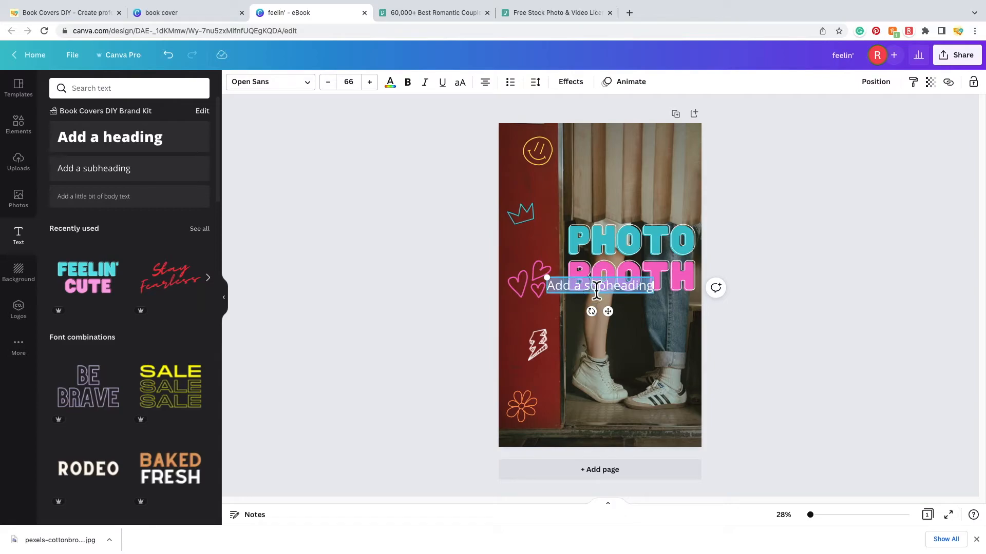
{"action": "type", "text": "THE"}
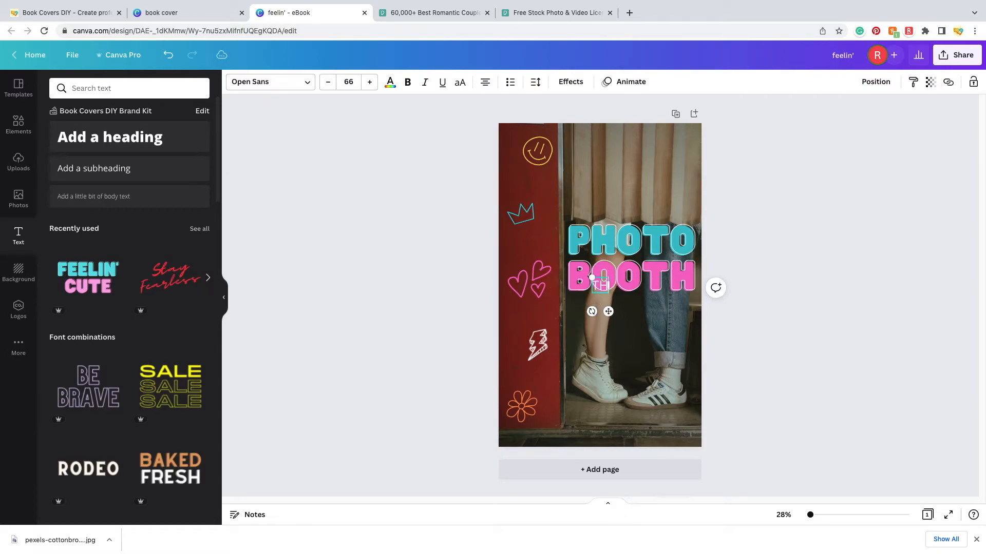
{"action": "key", "text": "BackSpace"}
{"action": "key", "text": "BackSpace"}
{"action": "key", "text": "BackSpace"}
{"action": "type", "text": "The"}
{"action": "left_click", "coordinate": [818, 375]}
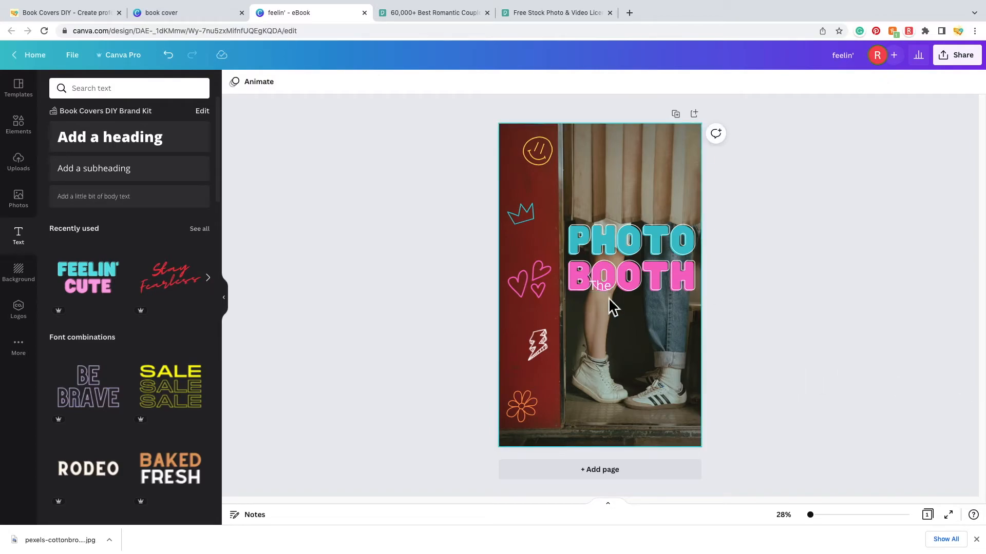
{"action": "left_click_drag", "start_coordinate": [599, 286], "coordinate": [593, 209]}
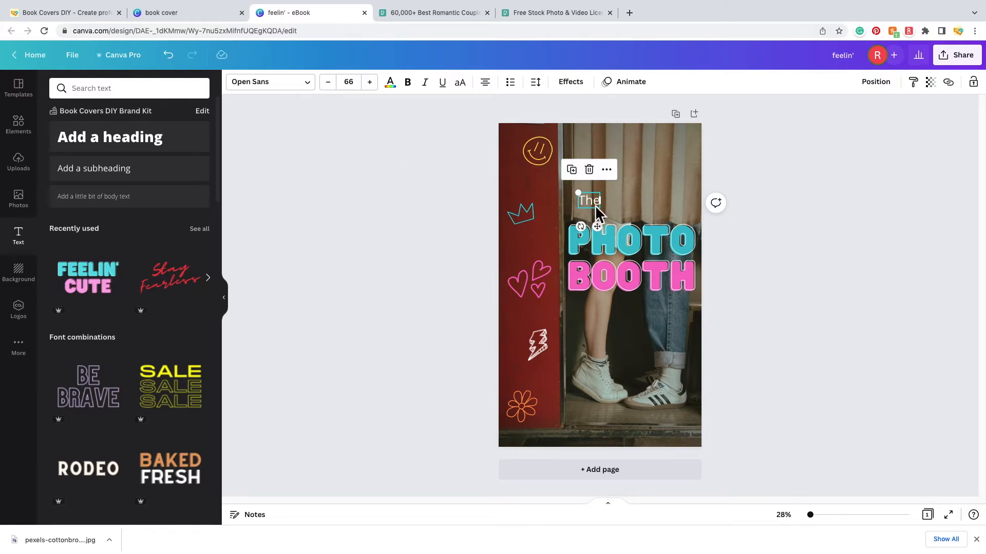
{"action": "double_click", "coordinate": [593, 205]}
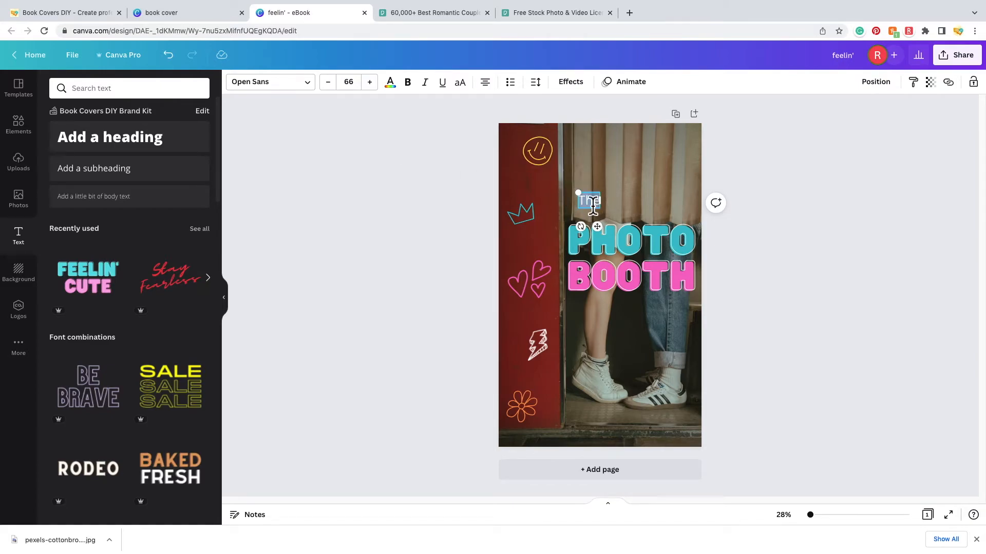
{"action": "left_click", "coordinate": [317, 91]}
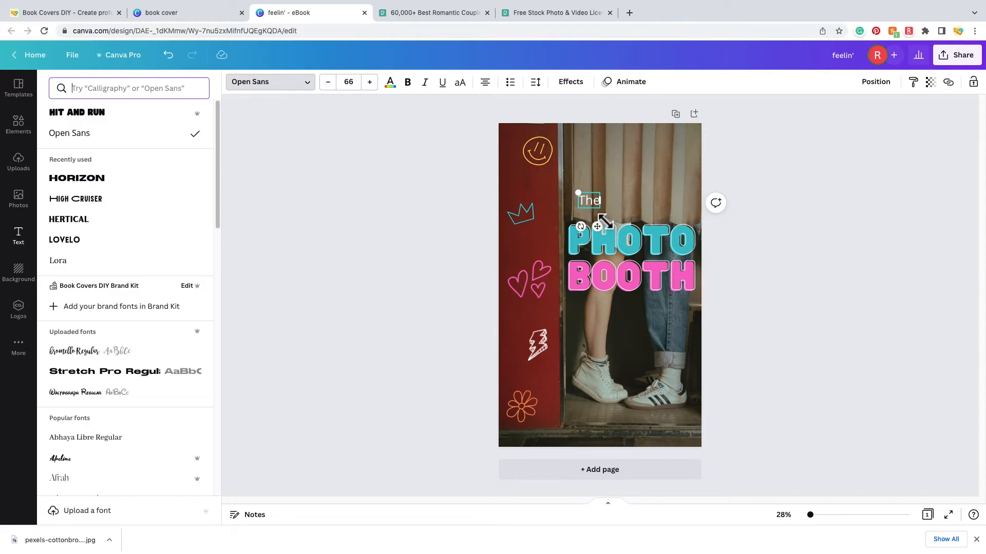
- Set 'The' in Advetime and enlarge it from 80 to size 120
{"action": "double_click", "coordinate": [593, 206]}
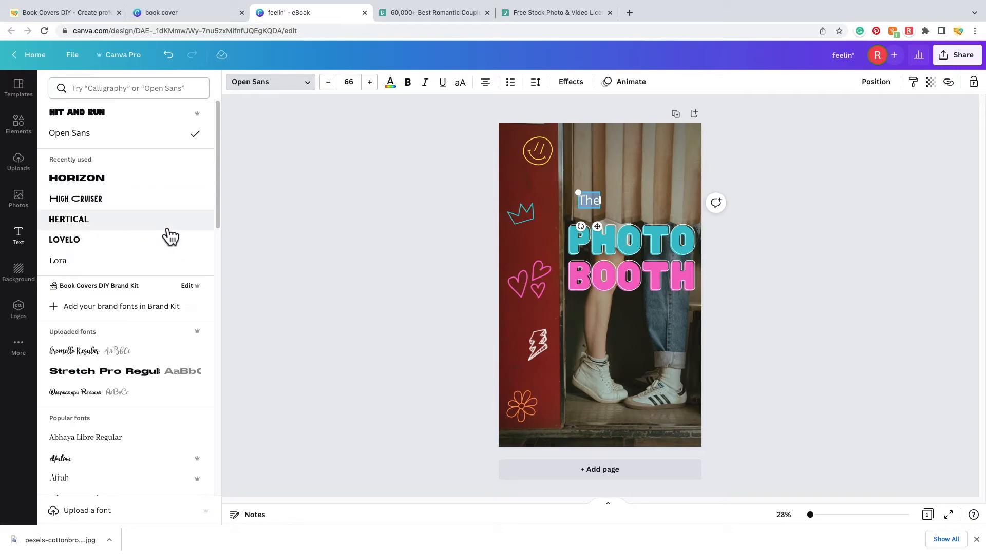
{"action": "scroll", "coordinate": [154, 256], "scroll_direction": "down", "scroll_amount": 2}
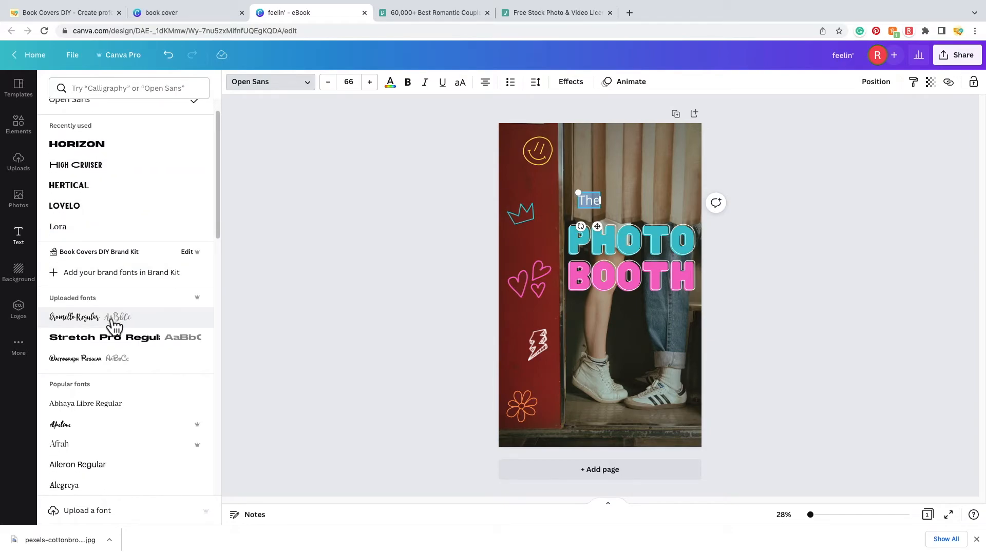
{"action": "scroll", "coordinate": [107, 326], "scroll_direction": "down", "scroll_amount": 1}
{"action": "left_click", "coordinate": [89, 403]}
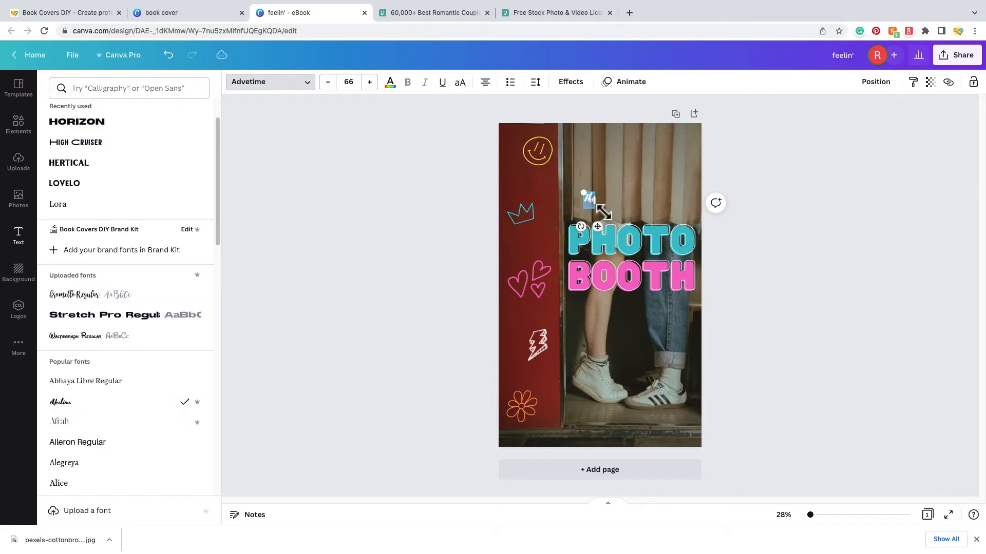
{"action": "left_click", "coordinate": [359, 84]}
{"action": "scroll", "coordinate": [359, 272], "scroll_direction": "down", "scroll_amount": 3}
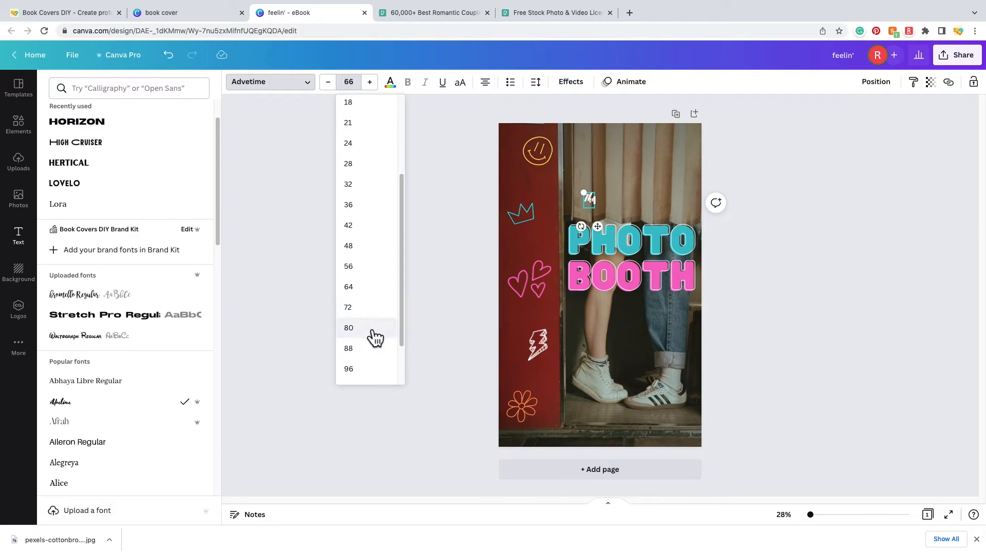
{"action": "left_click", "coordinate": [373, 332]}
{"action": "left_click", "coordinate": [353, 83]}
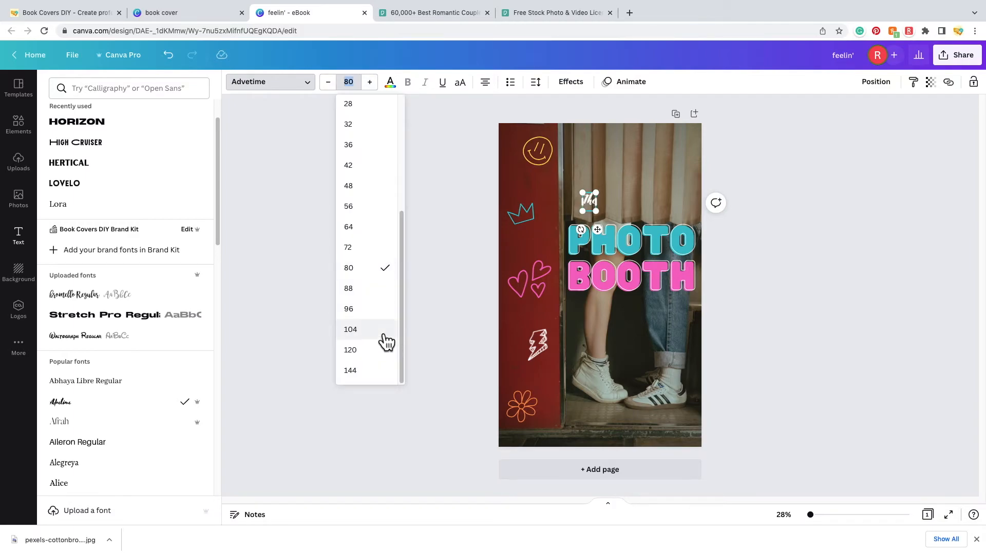
{"action": "left_click", "coordinate": [374, 350]}
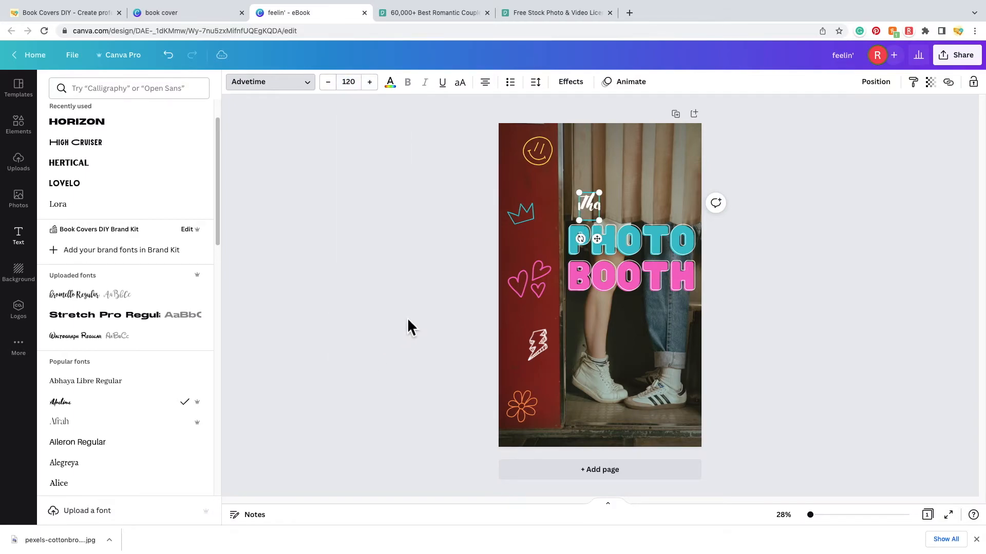
- Try Benedict and Alex Brush, settle 'The' on Breathing, and shrink it slightly
{"action": "double_click", "coordinate": [591, 206]}
{"action": "scroll", "coordinate": [147, 383], "scroll_direction": "down", "scroll_amount": 3}
{"action": "scroll", "coordinate": [150, 384], "scroll_direction": "down", "scroll_amount": 4}
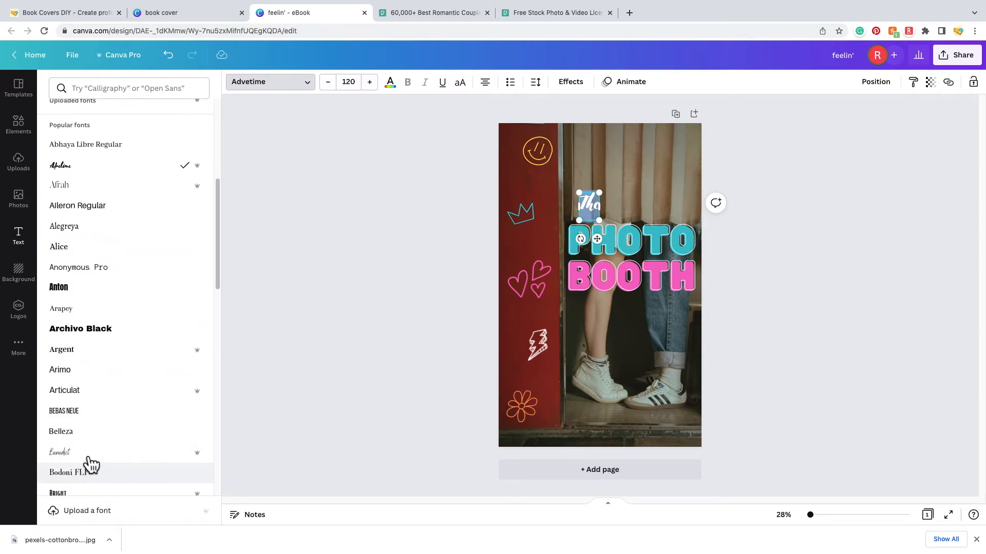
{"action": "left_click", "coordinate": [91, 462]}
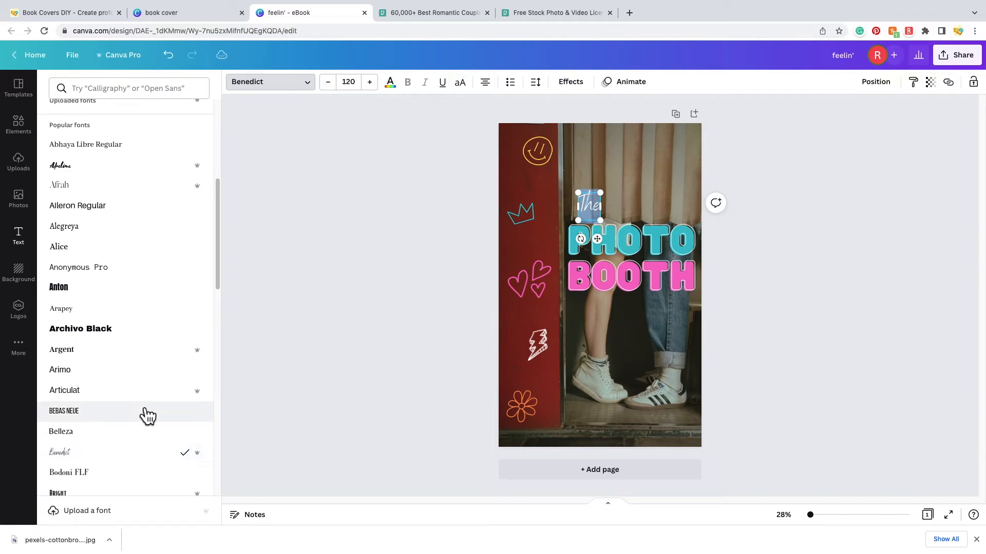
{"action": "scroll", "coordinate": [143, 410], "scroll_direction": "down", "scroll_amount": 3}
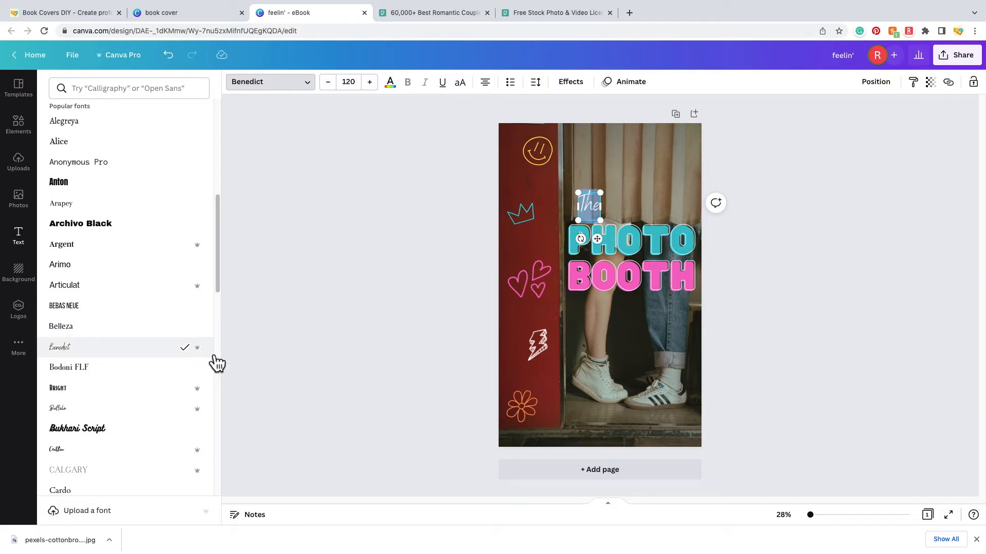
{"action": "scroll", "coordinate": [203, 364], "scroll_direction": "down", "scroll_amount": 10}
{"action": "left_click", "coordinate": [148, 385]}
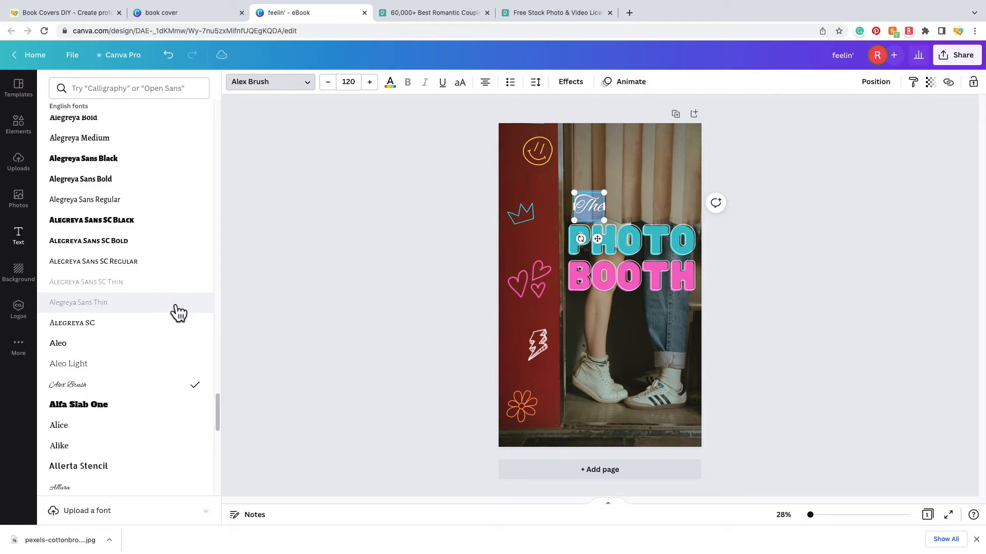
{"action": "scroll", "coordinate": [178, 312], "scroll_direction": "down", "scroll_amount": 3}
{"action": "scroll", "coordinate": [154, 354], "scroll_direction": "down", "scroll_amount": 15}
{"action": "left_click", "coordinate": [151, 368]}
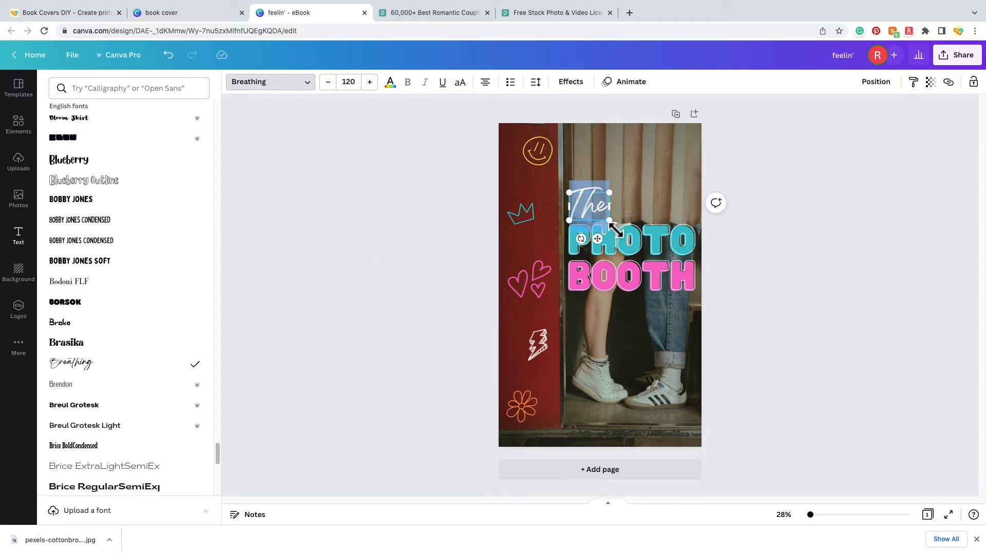
{"action": "left_click_drag", "start_coordinate": [614, 226], "coordinate": [600, 214]}
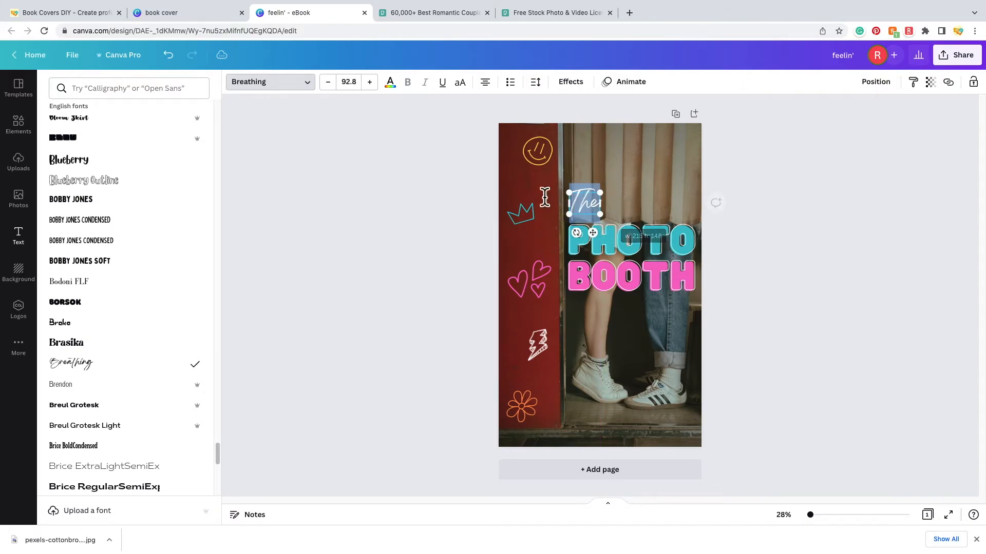
- Set the word 'The' to font size 90
{"action": "left_click", "coordinate": [350, 82]}
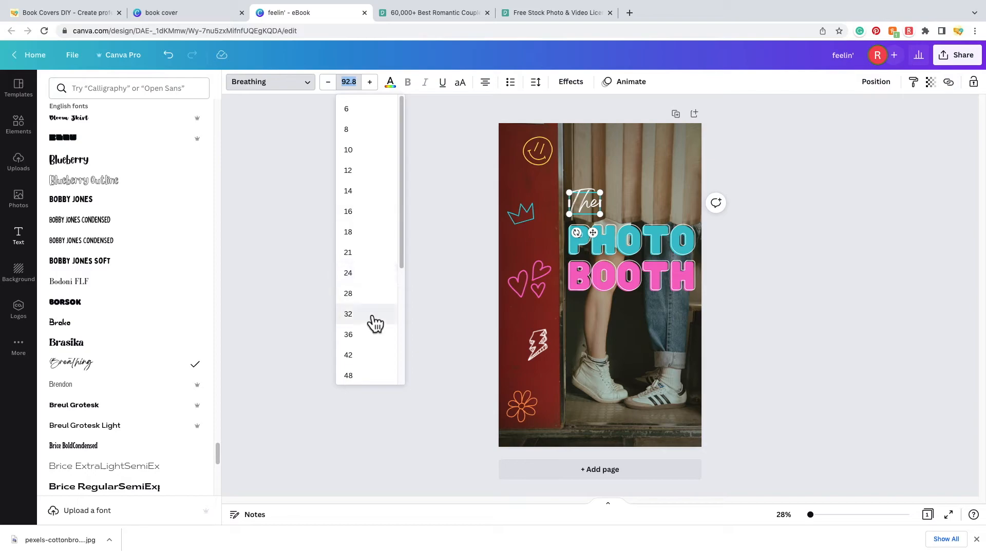
{"action": "scroll", "coordinate": [369, 323], "scroll_direction": "down", "scroll_amount": 4}
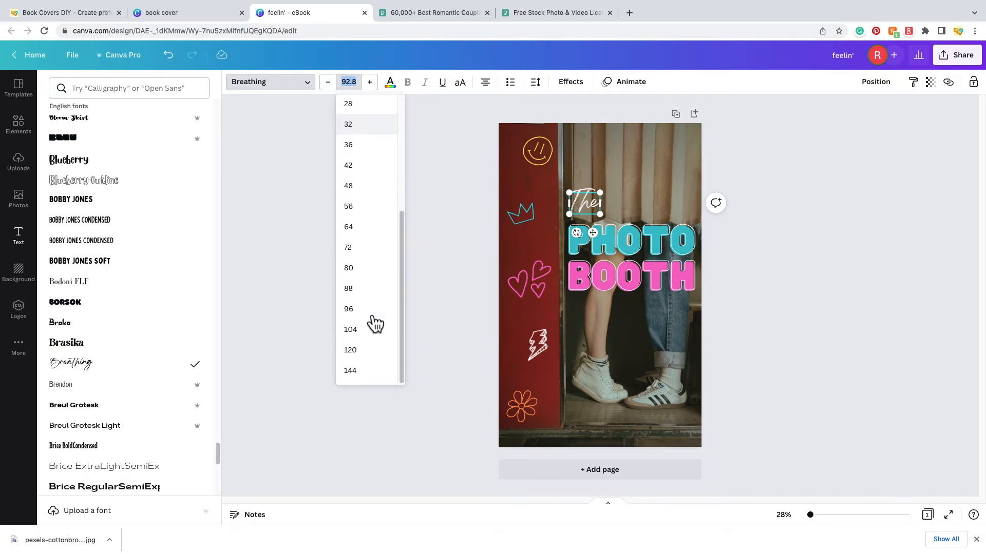
{"action": "left_click", "coordinate": [372, 290]}
{"action": "left_click", "coordinate": [371, 83]}
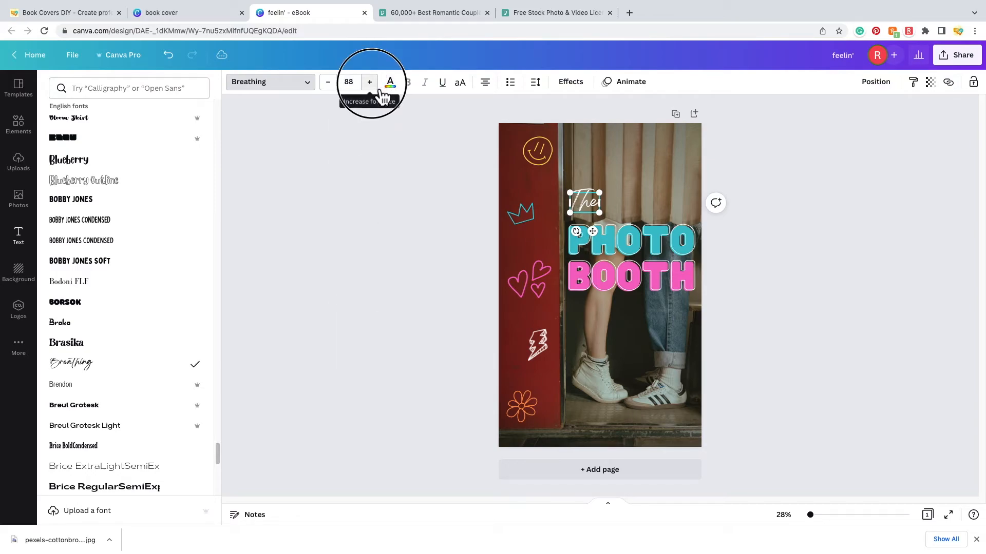
{"action": "left_click", "coordinate": [370, 82]}
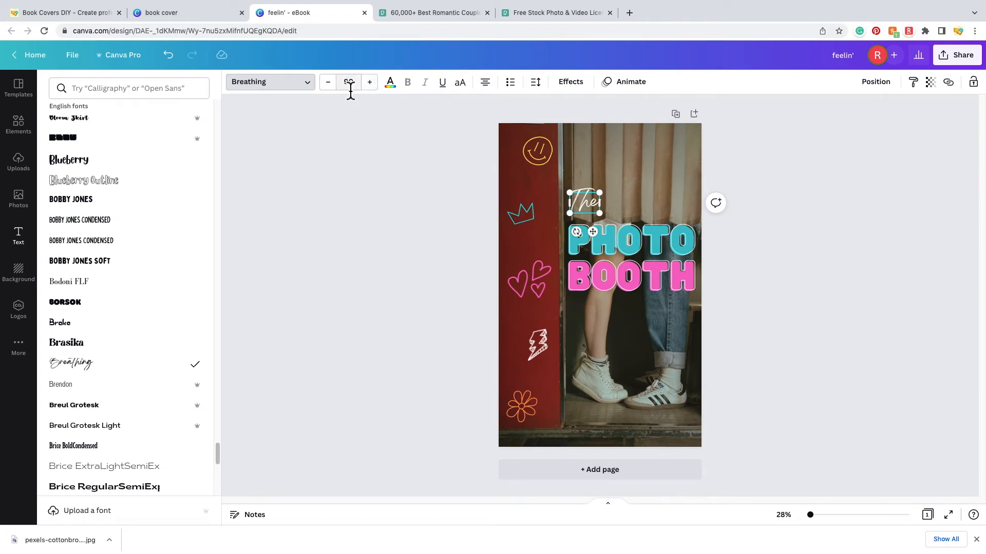
{"action": "left_click", "coordinate": [819, 293]}
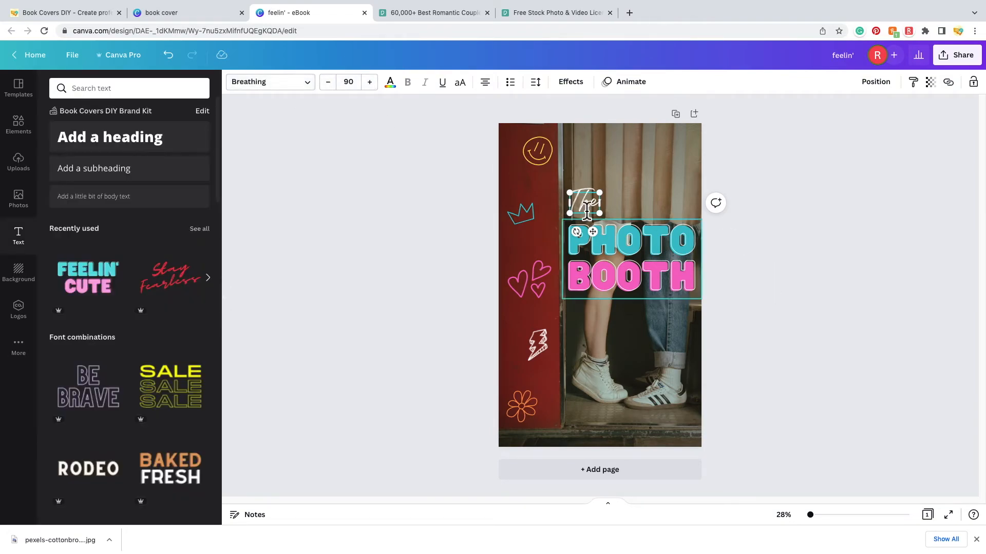
{"action": "left_click", "coordinate": [818, 225]}
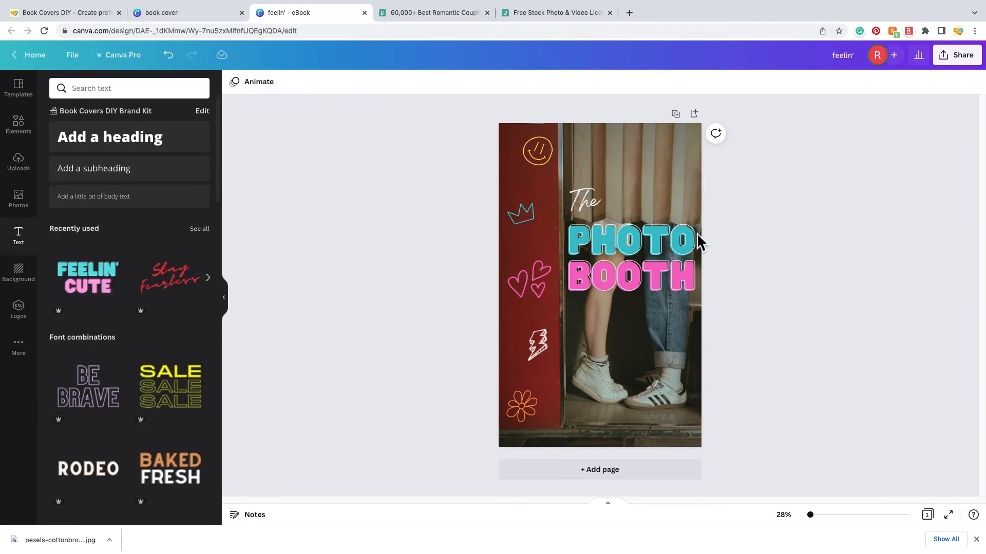
- Colour the word 'The' yellow
{"action": "double_click", "coordinate": [587, 204]}
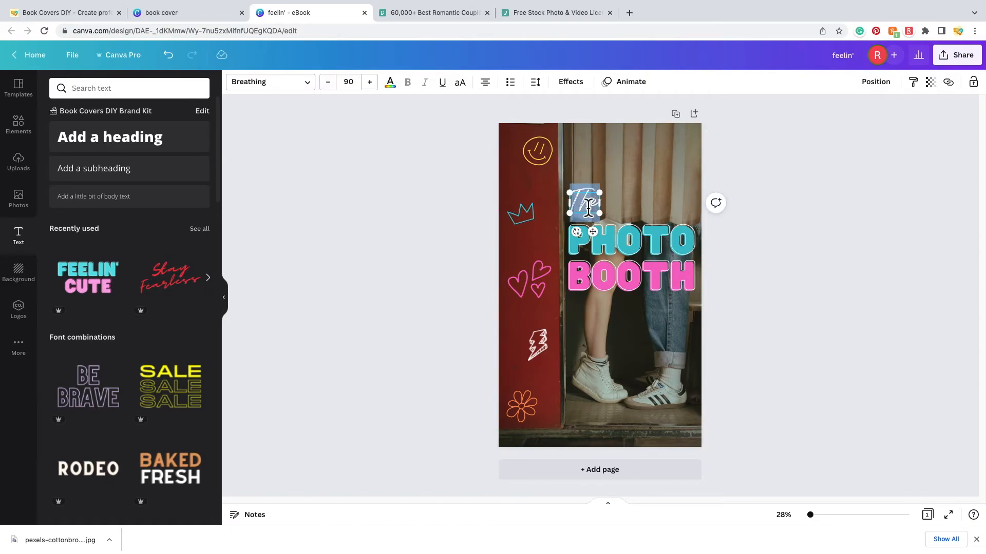
{"action": "left_click", "coordinate": [400, 94]}
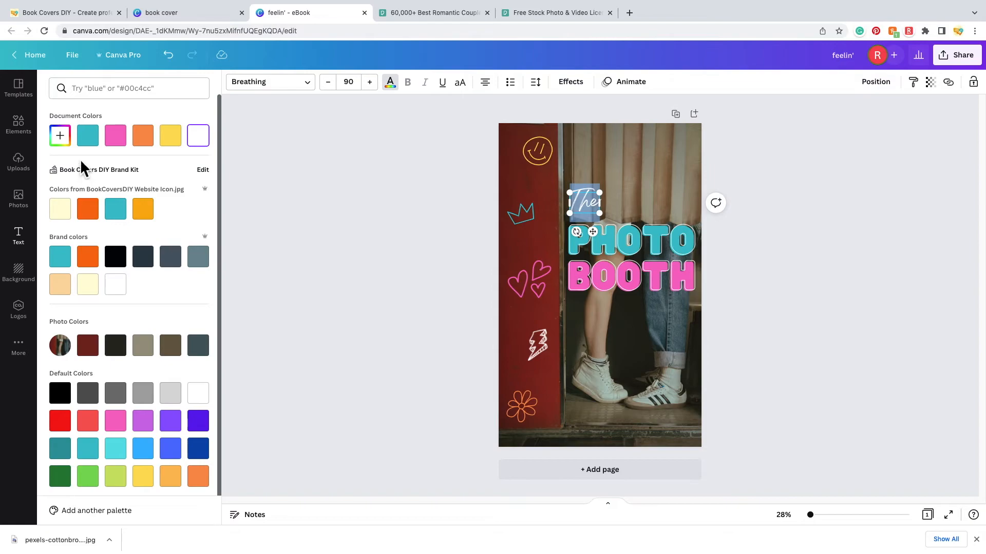
{"action": "left_click", "coordinate": [175, 142]}
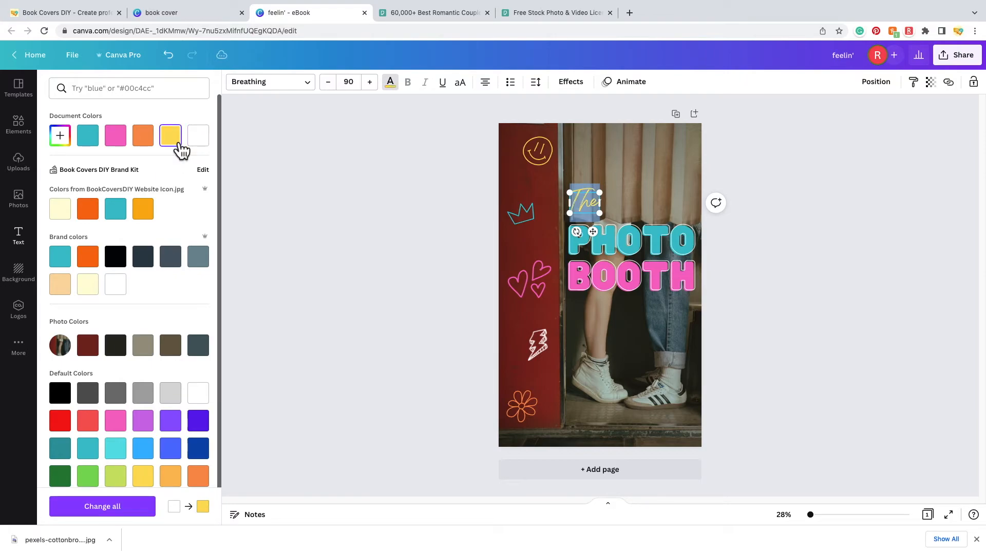
{"action": "left_click", "coordinate": [783, 280]}
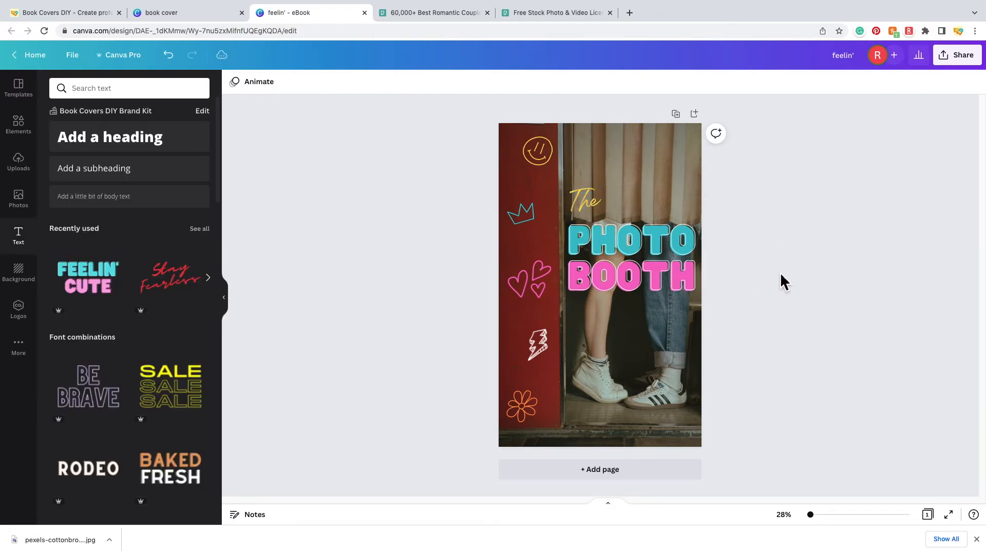
- Nudge 'The' slightly lower and recolour the bottom-left flower doodle green
{"action": "left_click_drag", "start_coordinate": [590, 206], "coordinate": [593, 217]}
{"action": "left_click", "coordinate": [806, 254]}
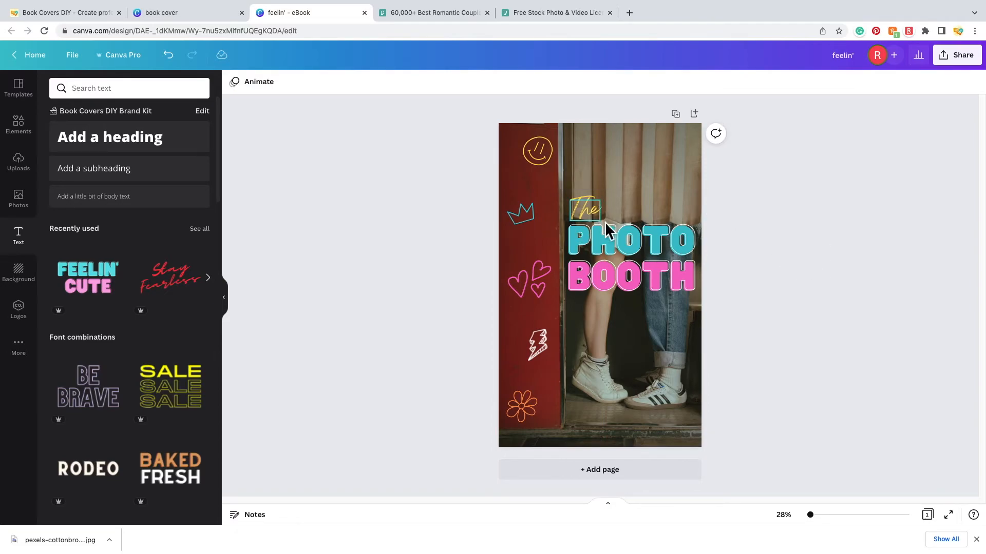
{"action": "left_click", "coordinate": [528, 409]}
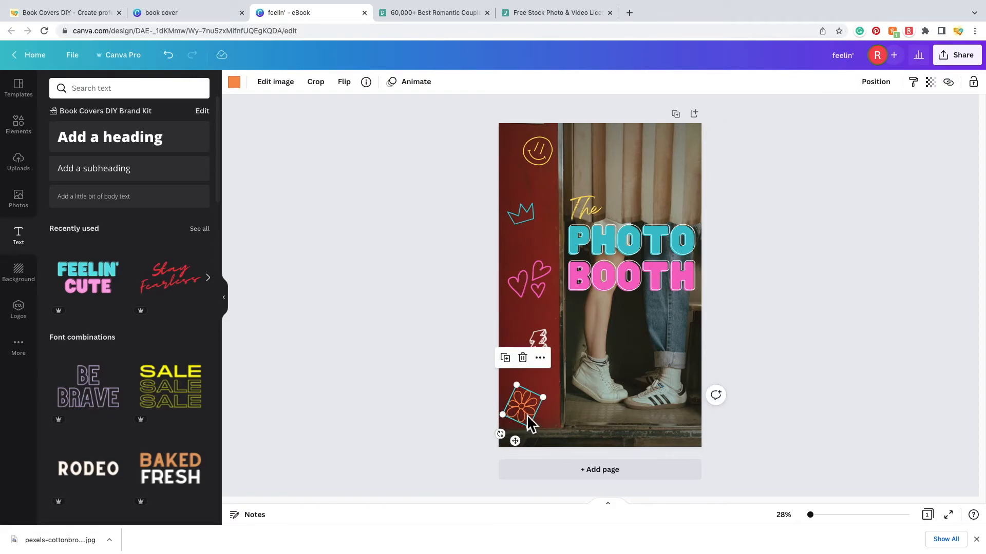
{"action": "left_click", "coordinate": [235, 85]}
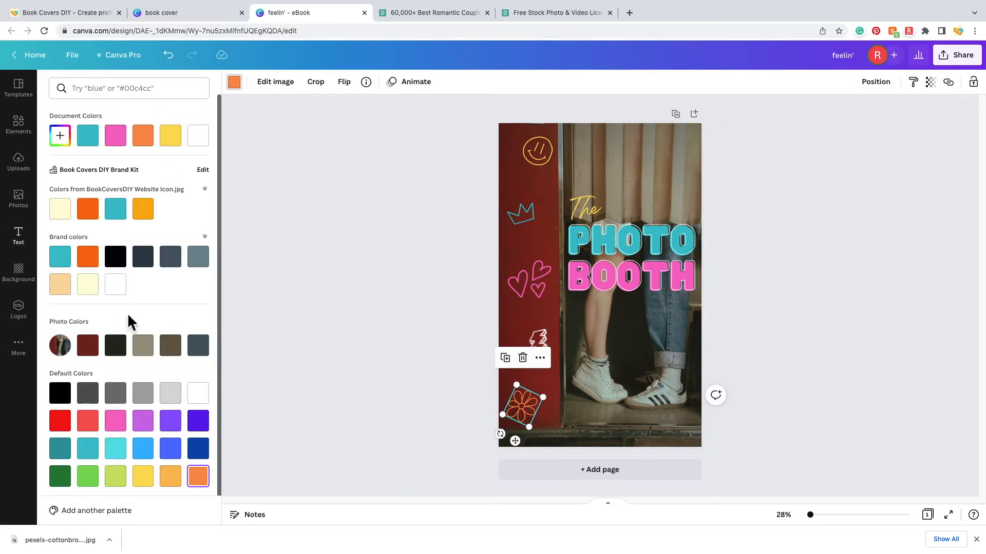
{"action": "left_click", "coordinate": [95, 476]}
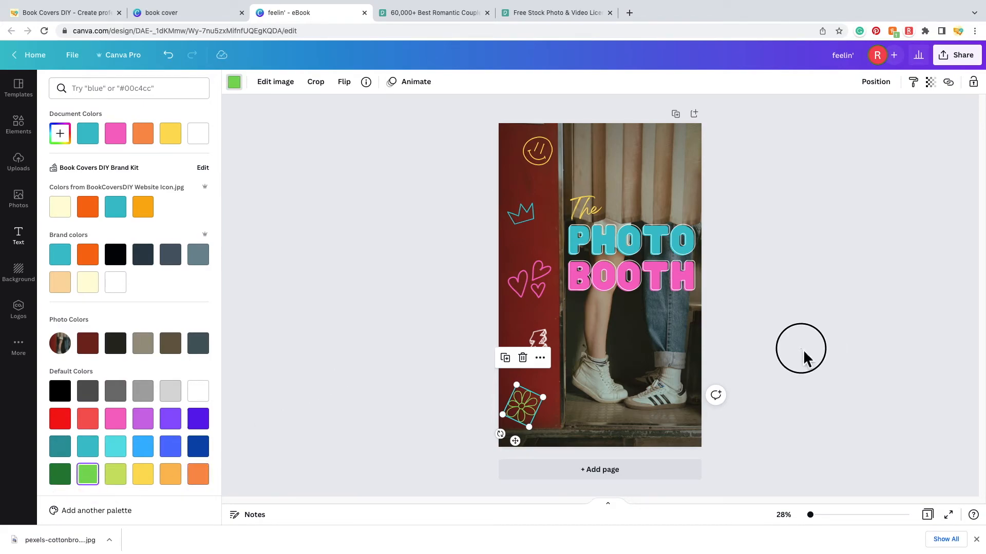
{"action": "left_click", "coordinate": [803, 349]}
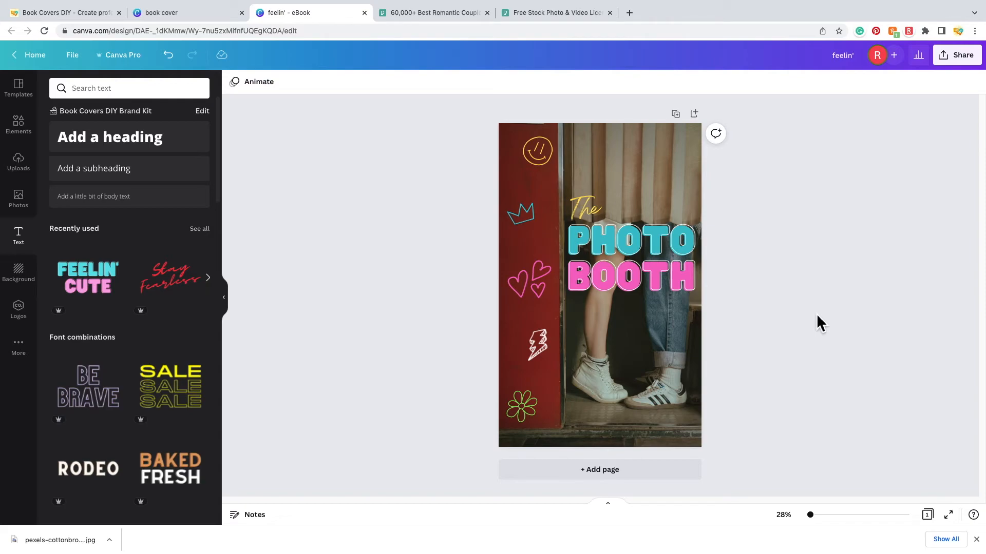
{"action": "left_click", "coordinate": [540, 348]}
- Shrink the lightning bolt doodle slightly
{"action": "mouse_move", "coordinate": [557, 373]}
{"action": "left_mouse_down"}
{"action": "mouse_move", "coordinate": [537, 346]}
{"action": "mouse_move", "coordinate": [553, 349]}
{"action": "left_mouse_up"}
{"action": "left_click", "coordinate": [817, 358]}
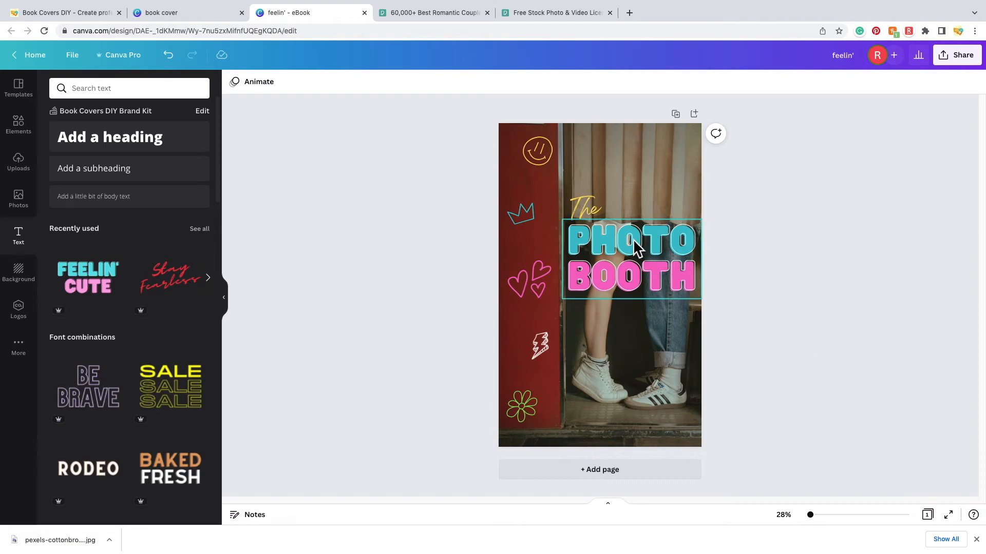
- Duplicate 'The', move the copy near the bottom, and replace its text with the author name
{"action": "left_click", "coordinate": [589, 208]}
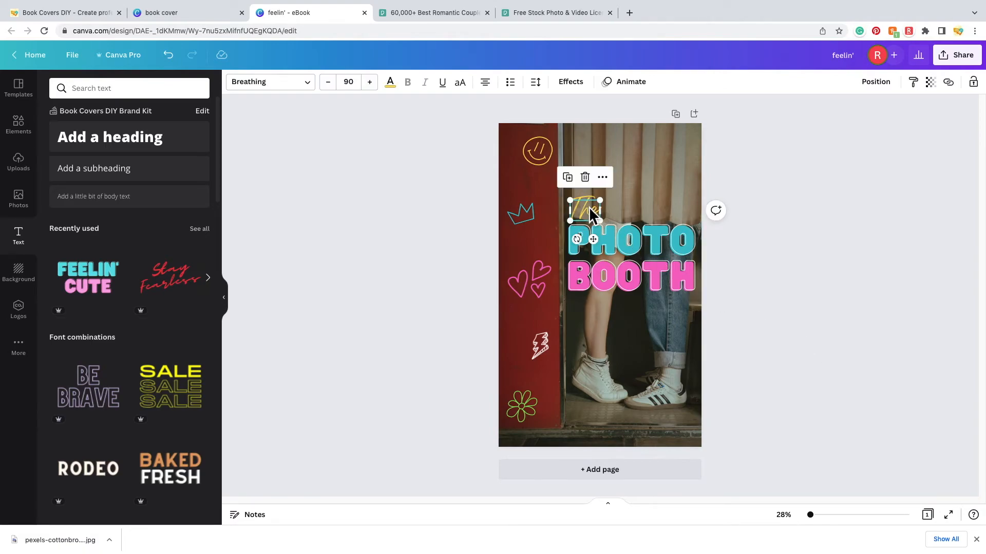
{"action": "left_click", "coordinate": [575, 184]}
{"action": "left_click_drag", "start_coordinate": [594, 214], "coordinate": [629, 423]}
{"action": "double_click", "coordinate": [629, 424]}
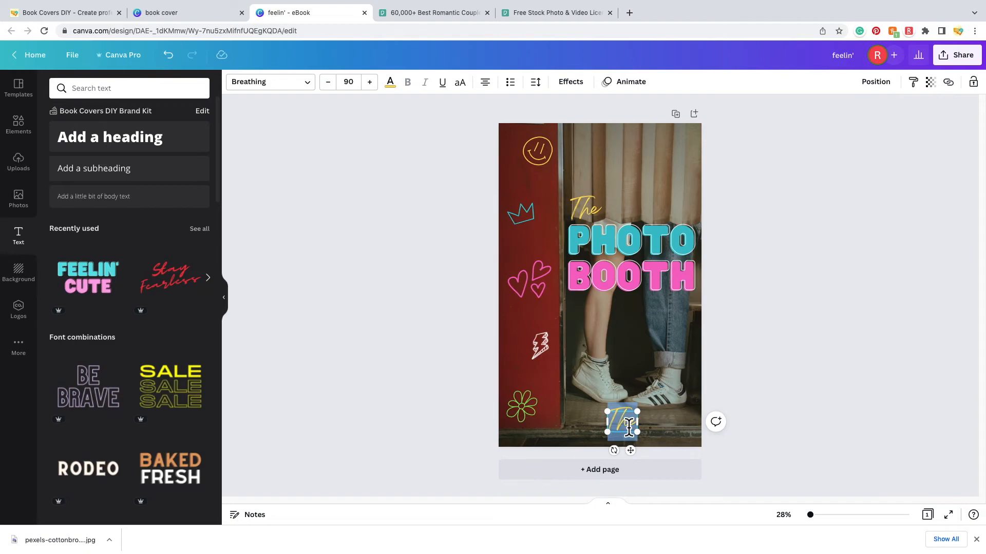
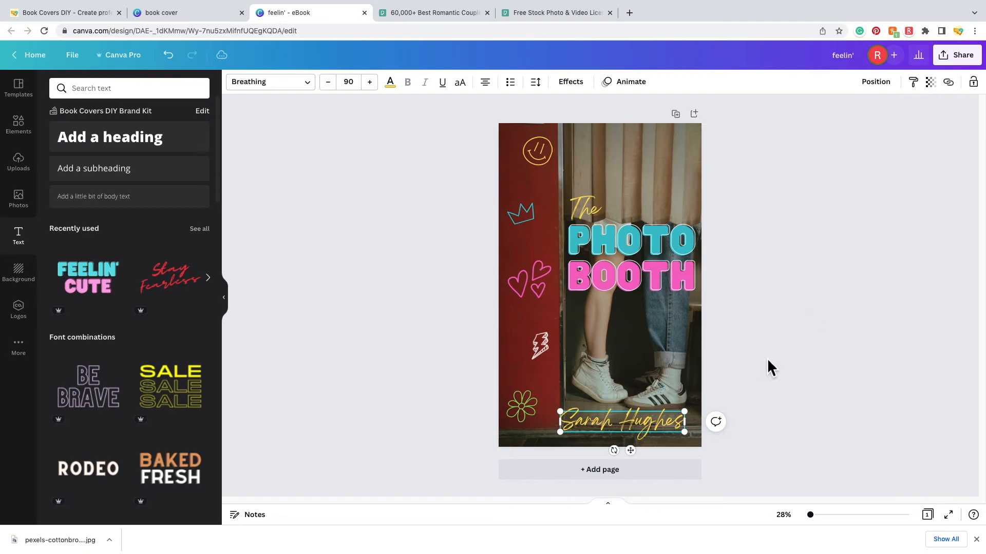
{"action": "left_click", "coordinate": [751, 361]}
- Shrink the author name to about 80 and settle it near the bottom edge
{"action": "left_click", "coordinate": [649, 420]}
{"action": "left_click_drag", "start_coordinate": [684, 432], "coordinate": [657, 430]}
{"action": "left_click", "coordinate": [787, 371]}
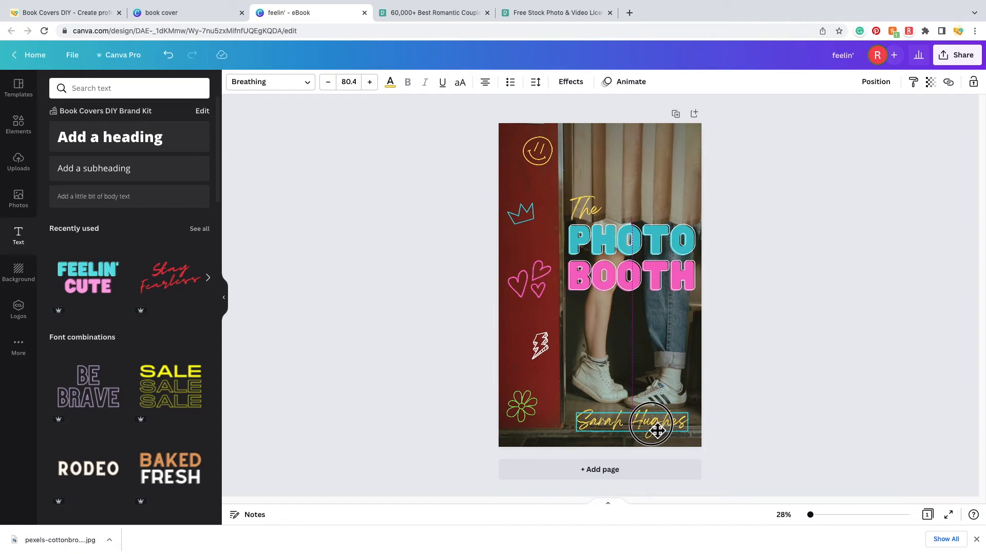
{"action": "left_click_drag", "start_coordinate": [657, 430], "coordinate": [644, 427]}
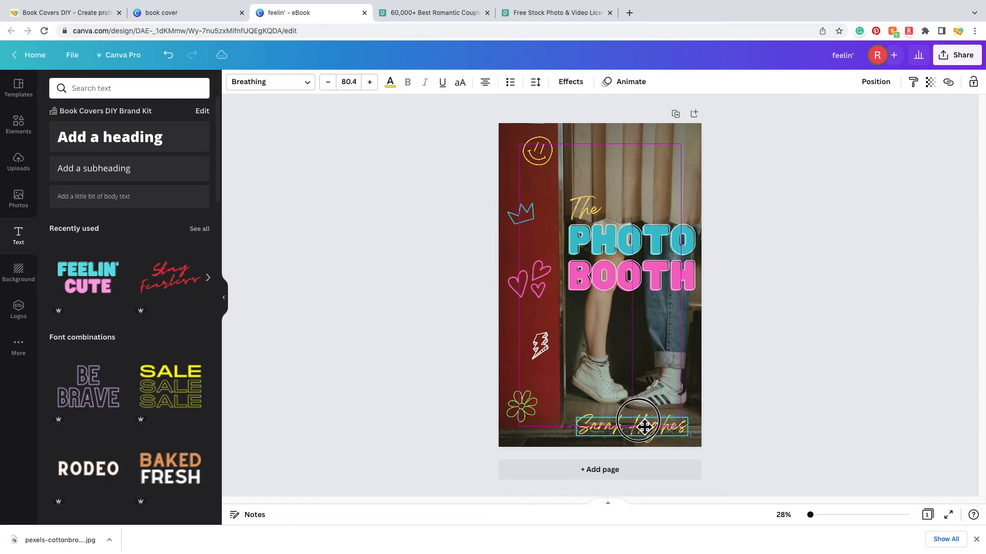
{"action": "left_click_drag", "start_coordinate": [645, 427], "coordinate": [644, 427]}
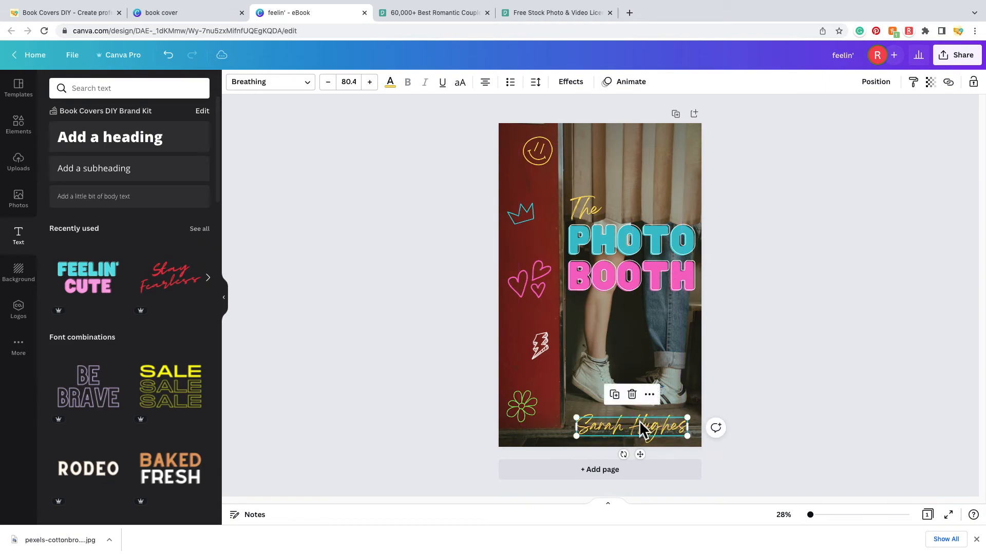
- Lower the background photo's transparency from 100 to around 93
{"action": "left_click", "coordinate": [824, 331]}
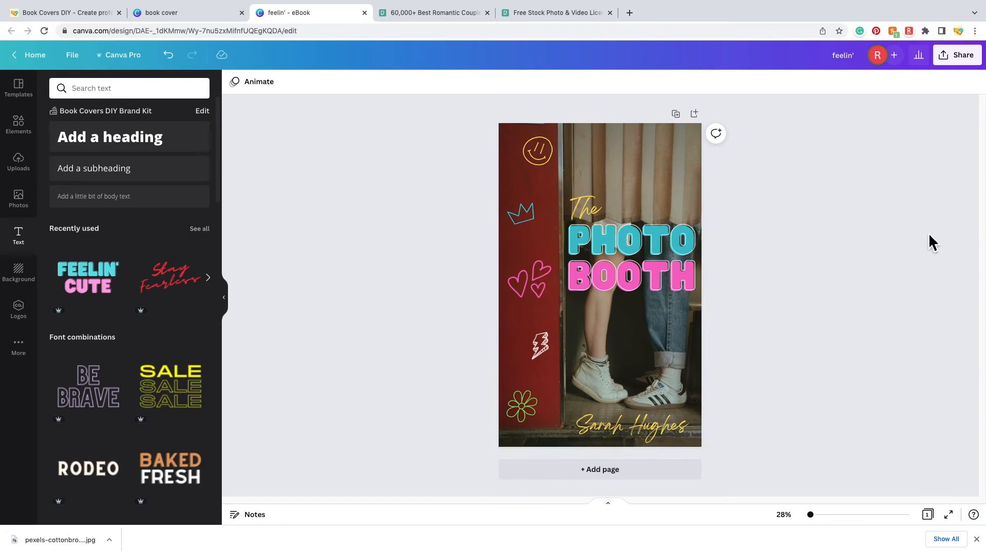
{"action": "left_click", "coordinate": [620, 156]}
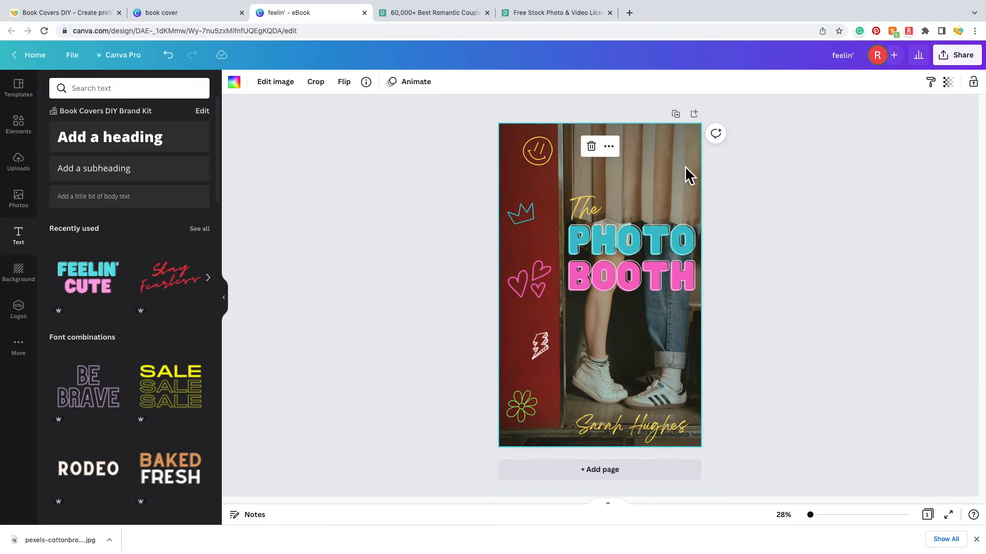
{"action": "left_click", "coordinate": [956, 85]}
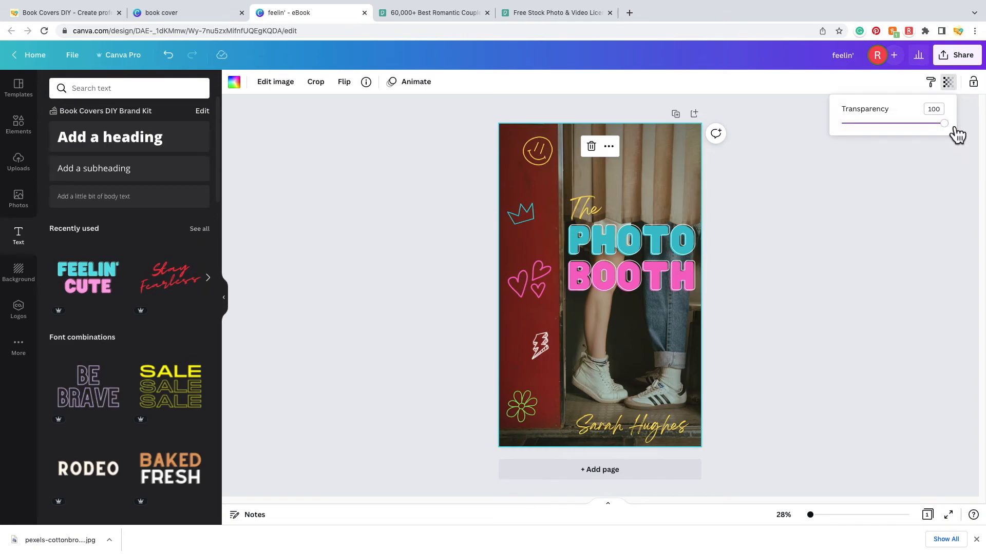
{"action": "mouse_move", "coordinate": [955, 130]}
{"action": "left_mouse_down"}
{"action": "mouse_move", "coordinate": [943, 134]}
{"action": "mouse_move", "coordinate": [951, 143]}
{"action": "left_mouse_up"}
{"action": "left_click", "coordinate": [828, 253]}
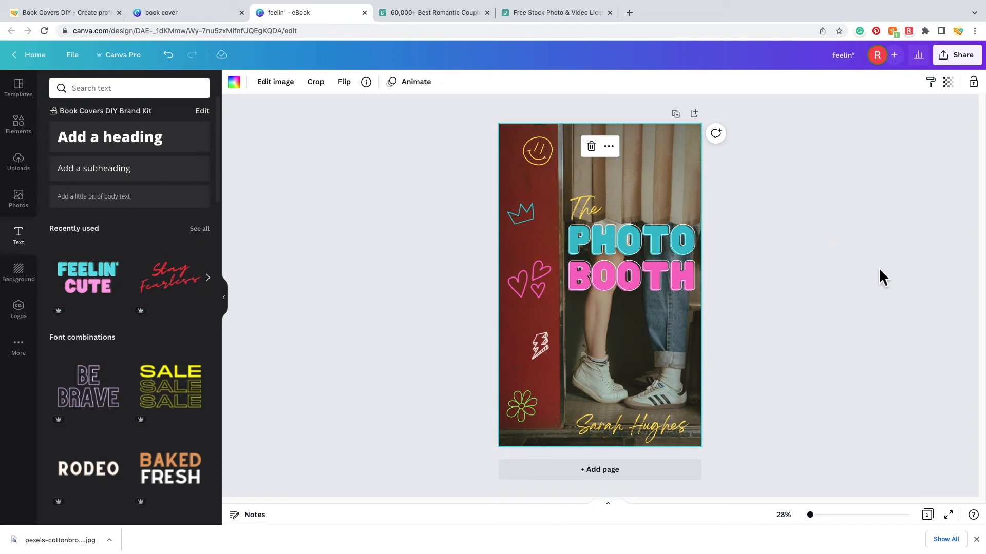
{"action": "left_click", "coordinate": [835, 244]}
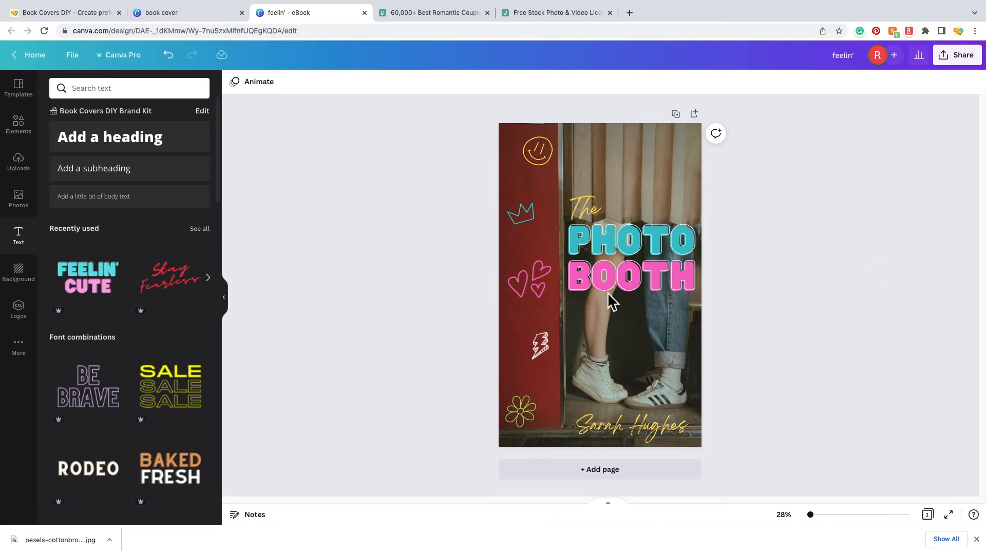
- Shrink the blue crown doodle on the red strip slightly, to about 170 × 117
{"action": "left_click", "coordinate": [533, 219]}
{"action": "left_click_drag", "start_coordinate": [538, 218], "coordinate": [536, 217]}
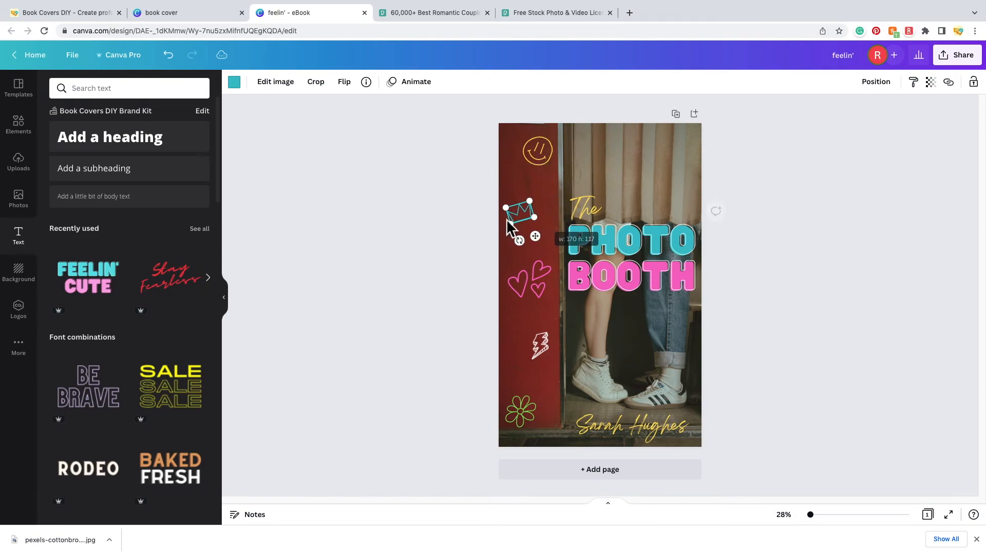
{"action": "left_click", "coordinate": [476, 223]}
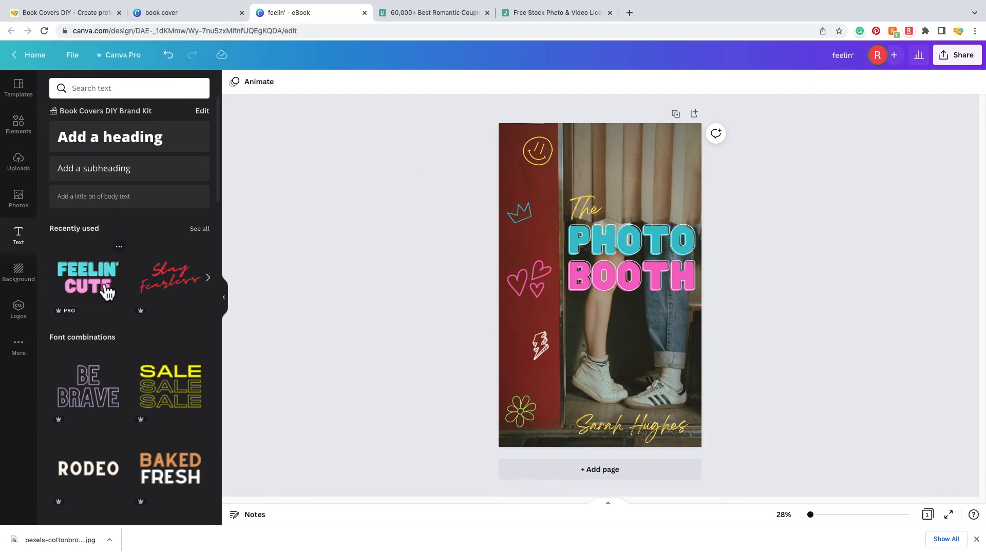
- Replace the design title feelin' with 'Photo Booth Book Cover' and confirm it
{"action": "left_click", "coordinate": [859, 59]}
{"action": "key", "text": "BackSpace"}
{"action": "key", "text": "BackSpace"}
{"action": "key", "text": "BackSpace"}
{"action": "key", "text": "BackSpace"}
{"action": "key", "text": "BackSpace"}
{"action": "key", "text": "BackSpace"}
{"action": "key", "text": "BackSpace"}
{"action": "type", "text": "Ph"}
{"action": "key", "text": "BackSpace"}
{"action": "key", "text": "BackSpace"}
{"action": "type", "text": "Photo Booth Book co"}
{"action": "key", "text": "BackSpace"}
{"action": "key", "text": "BackSpace"}
{"action": "type", "text": "Cover"}
{"action": "key", "text": "Return"}
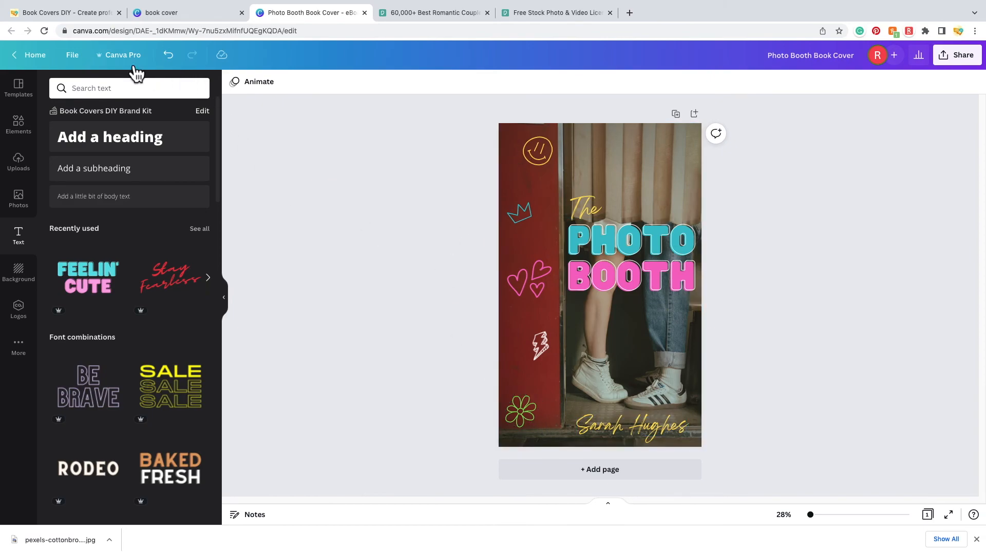
{"action": "left_click", "coordinate": [82, 62]}
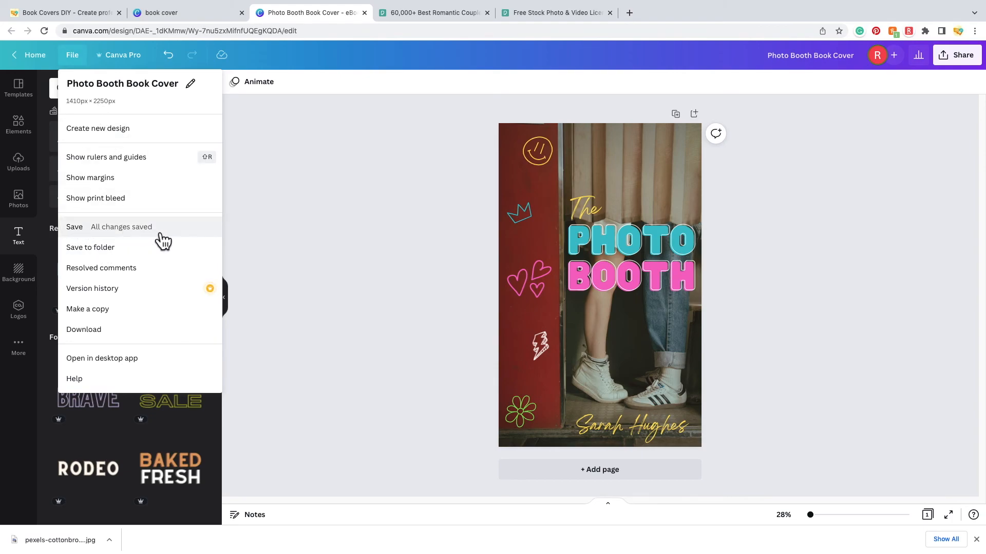
- Download the cover from Share > Download with JPG file type, then copy the view link
{"action": "left_click", "coordinate": [369, 252]}
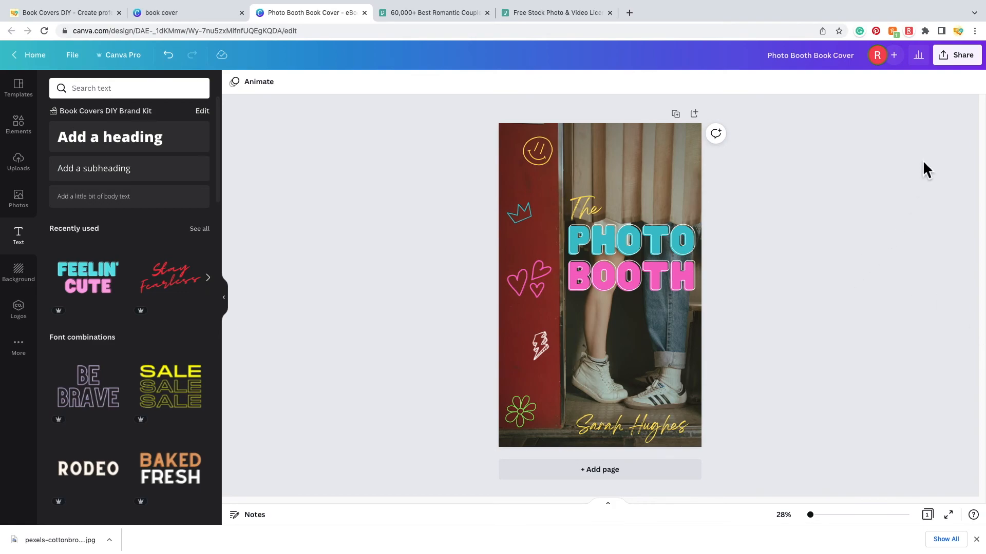
{"action": "left_click", "coordinate": [963, 67]}
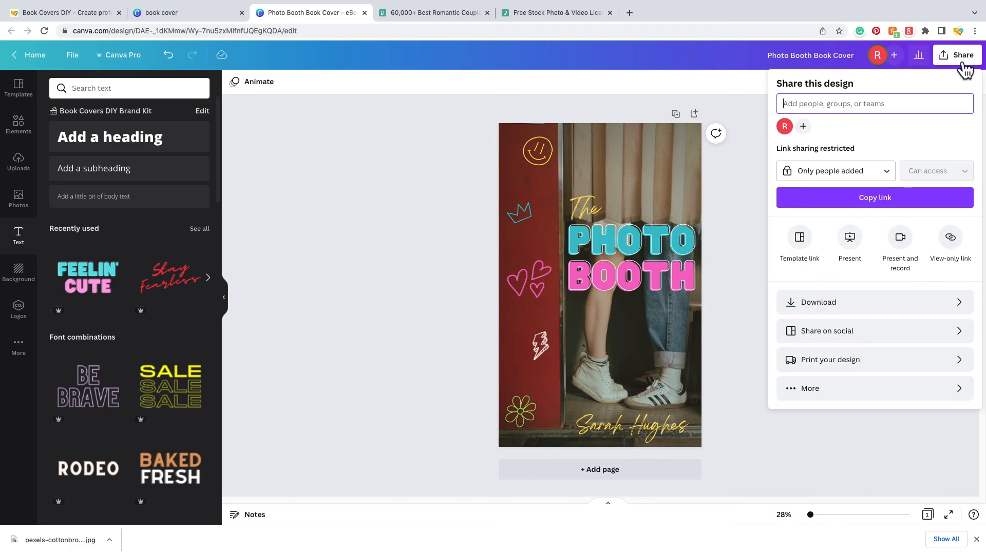
{"action": "left_click", "coordinate": [868, 302]}
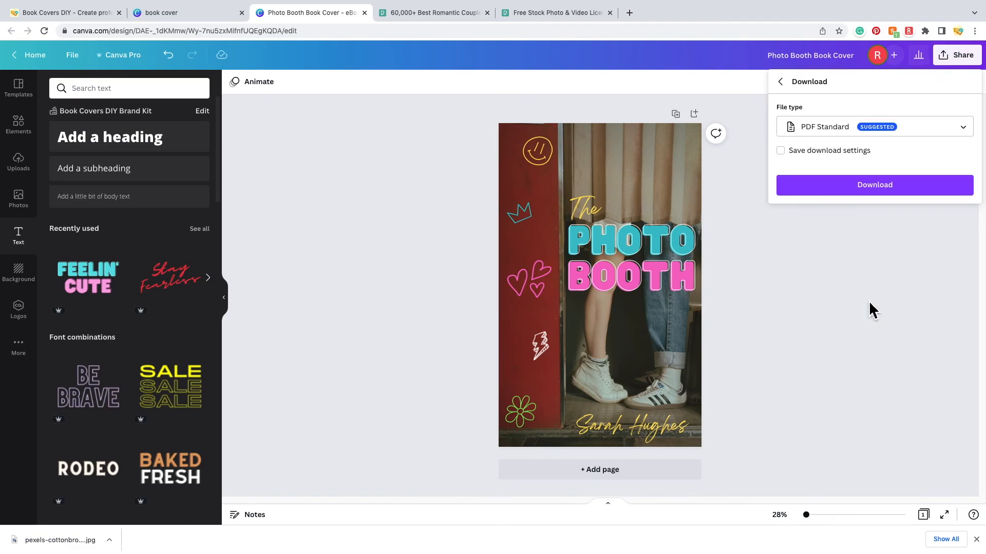
{"action": "left_click", "coordinate": [946, 135]}
{"action": "left_click", "coordinate": [868, 108]}
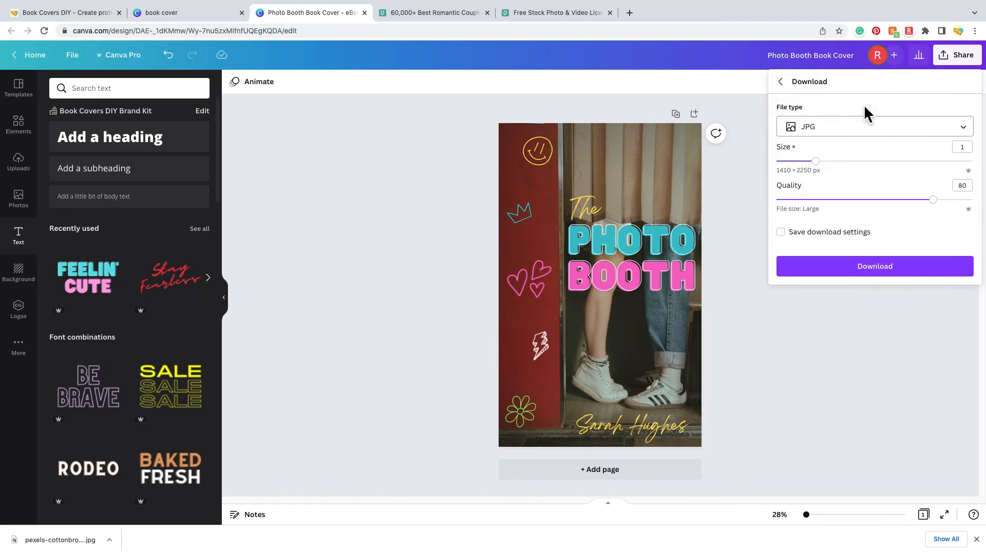
{"action": "left_click", "coordinate": [887, 271]}
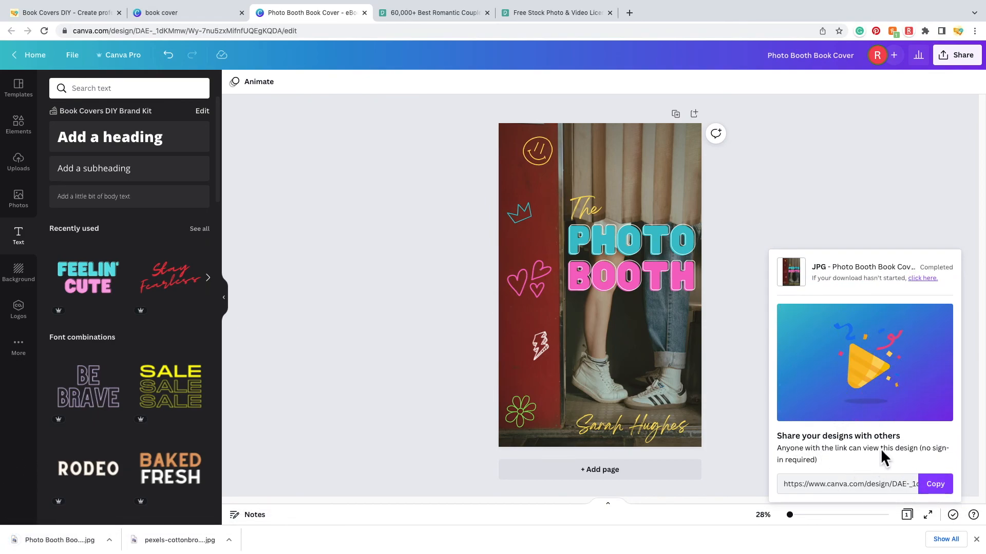
{"action": "left_click", "coordinate": [947, 491]}
{"action": "mouse_move", "coordinate": [633, 37]}
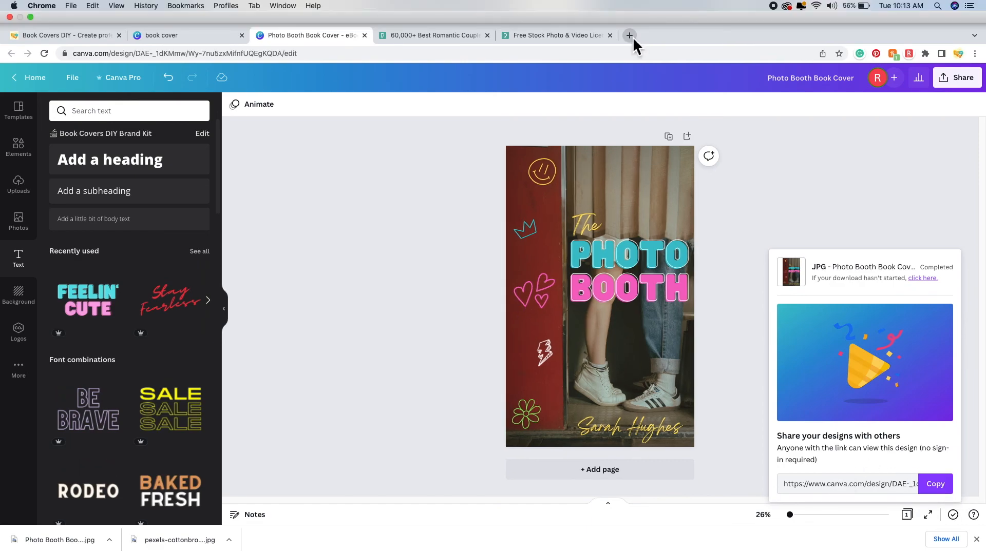
- Load the copied view link in a new browser tab, close the downloads bar, and return to the editor
{"action": "left_click", "coordinate": [632, 37]}
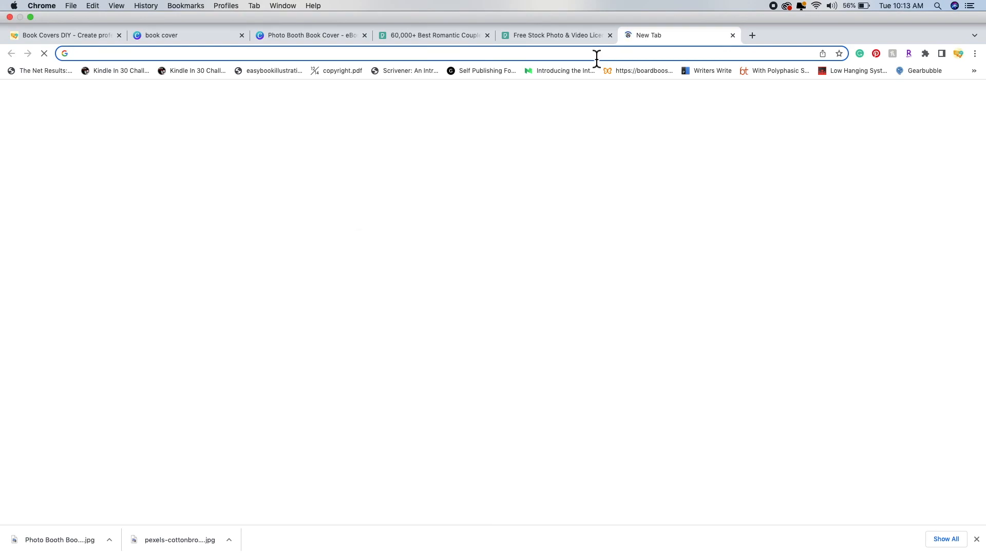
{"action": "right_click", "coordinate": [595, 54]}
{"action": "left_click", "coordinate": [629, 109]}
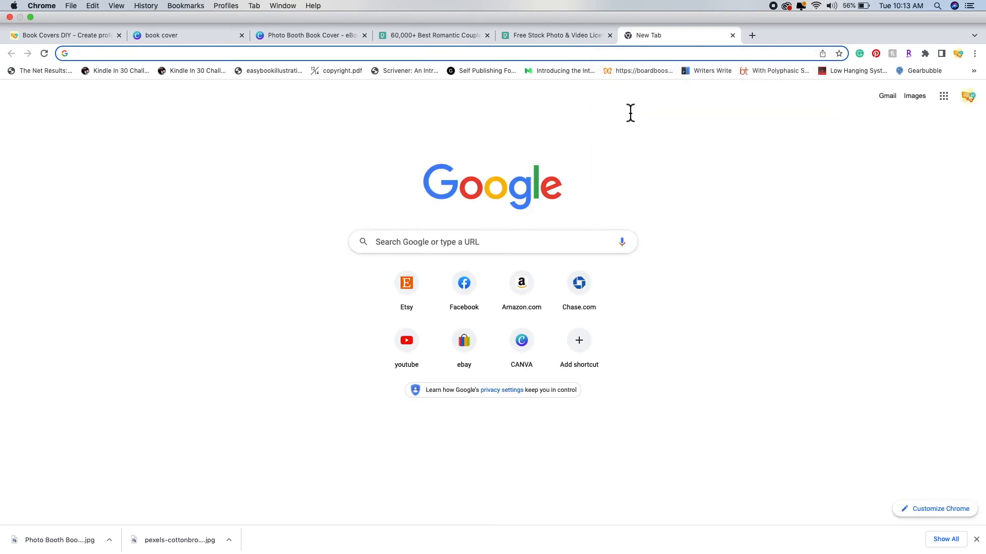
{"action": "key", "text": "Return"}
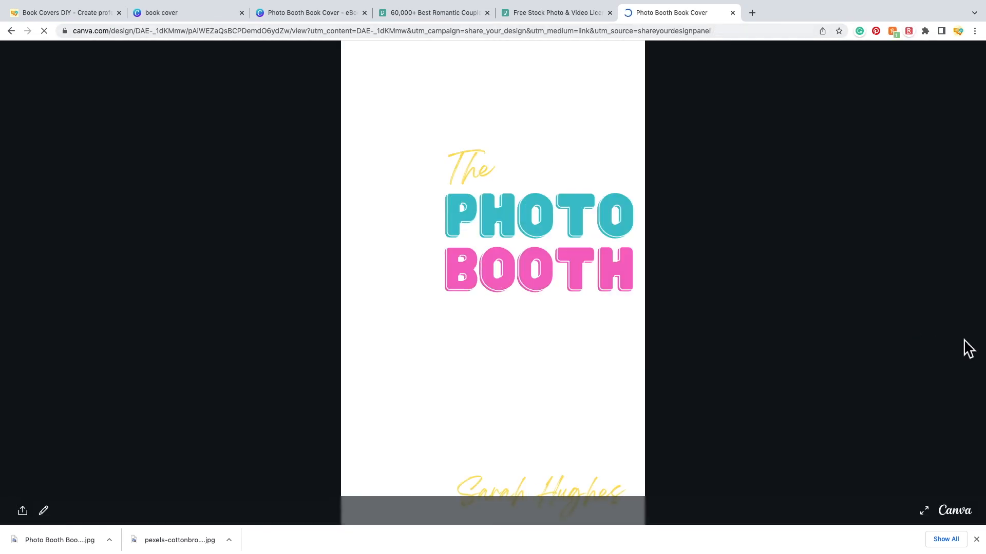
{"action": "left_click", "coordinate": [976, 540]}
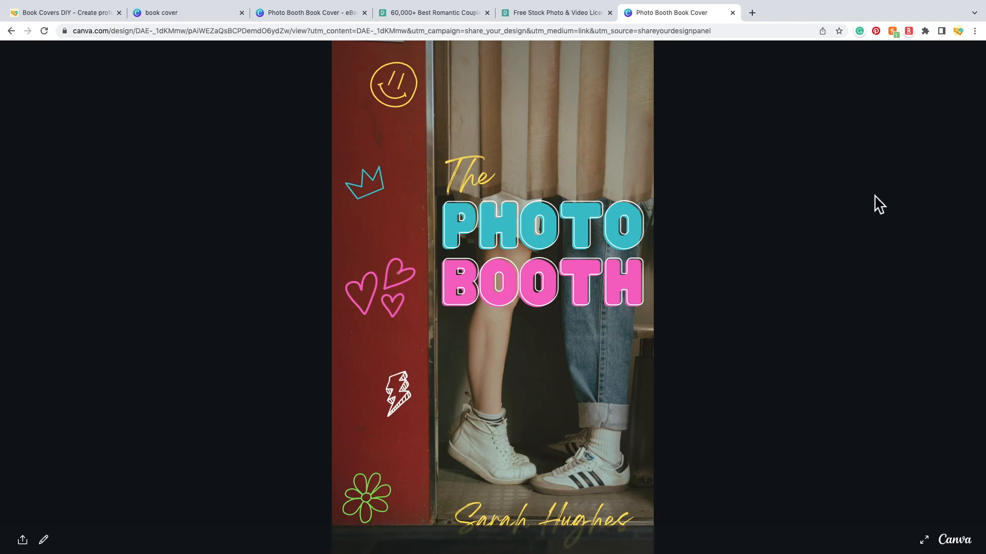
{"action": "left_click", "coordinate": [315, 13]}
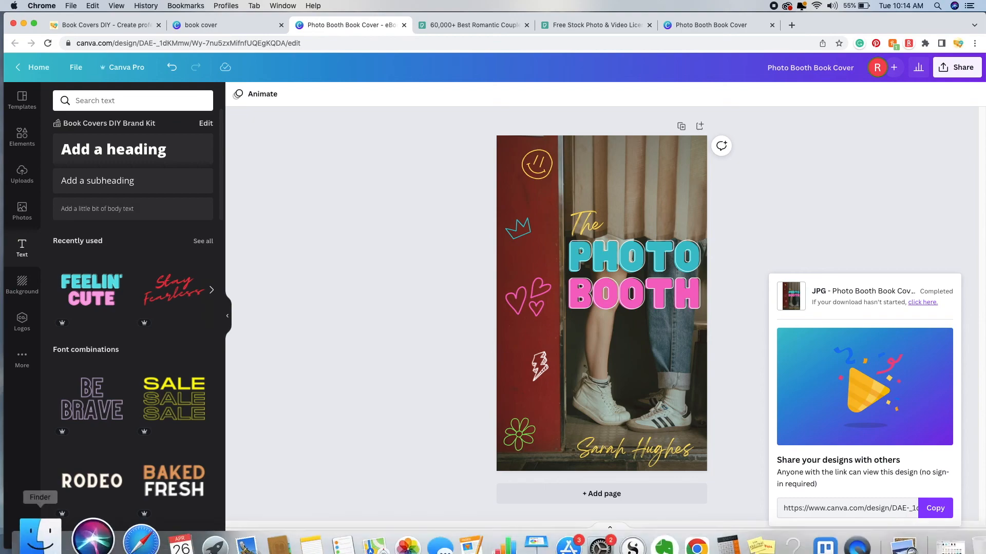
- Open Photo Booth Book Cover.jpg from Finder's Downloads folder in Preview
{"action": "left_click", "coordinate": [57, 529]}
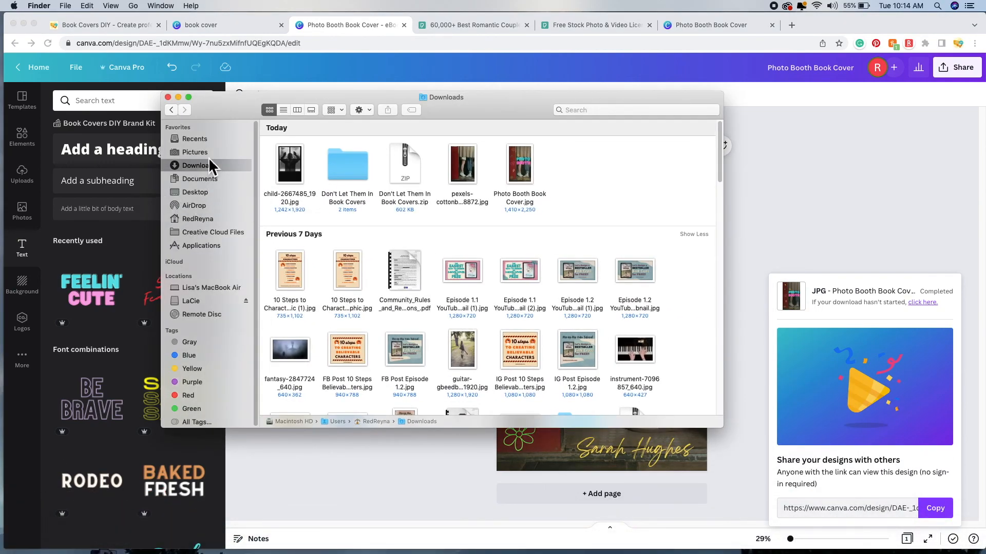
{"action": "double_click", "coordinate": [525, 170]}
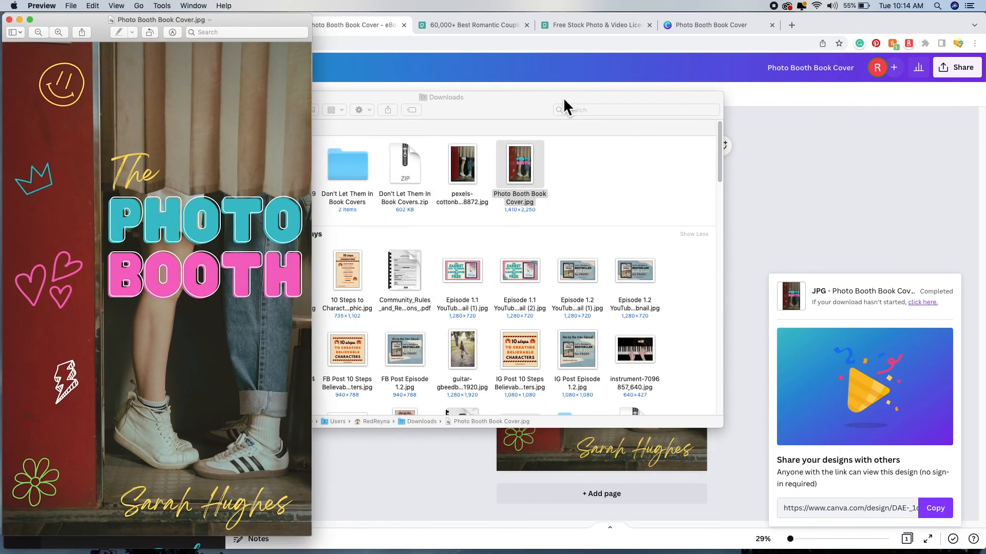
- Minimise the Downloads window, centre the Preview cover, then switch to Chrome's Book Covers DIY homepage
{"action": "left_click", "coordinate": [564, 99]}
{"action": "left_click", "coordinate": [178, 98]}
{"action": "left_click_drag", "start_coordinate": [241, 20], "coordinate": [673, 23]}
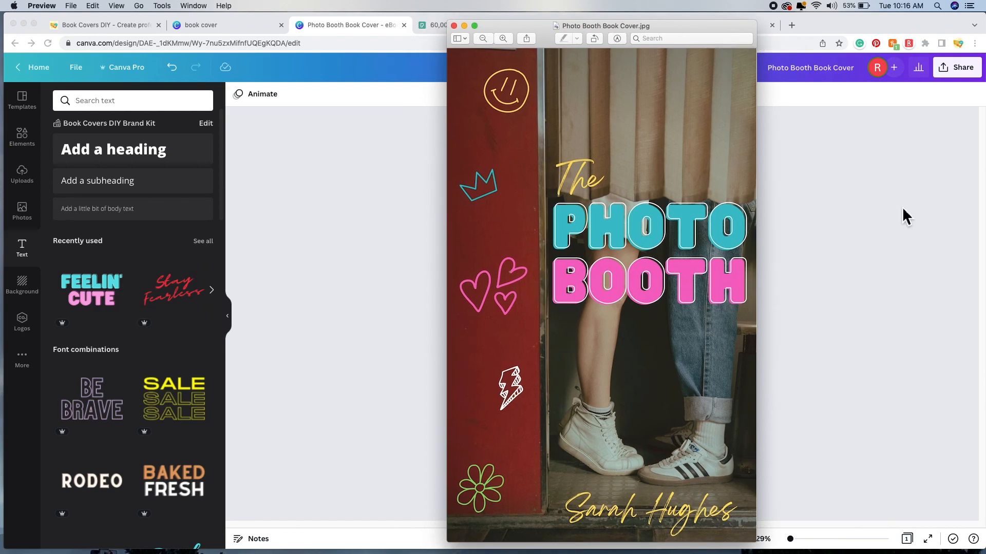
{"action": "left_click", "coordinate": [104, 24]}
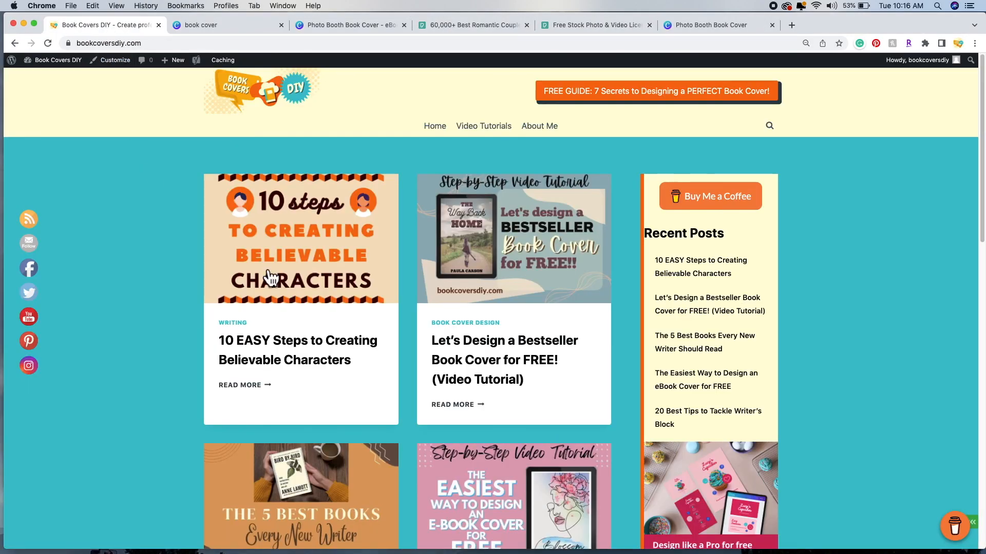